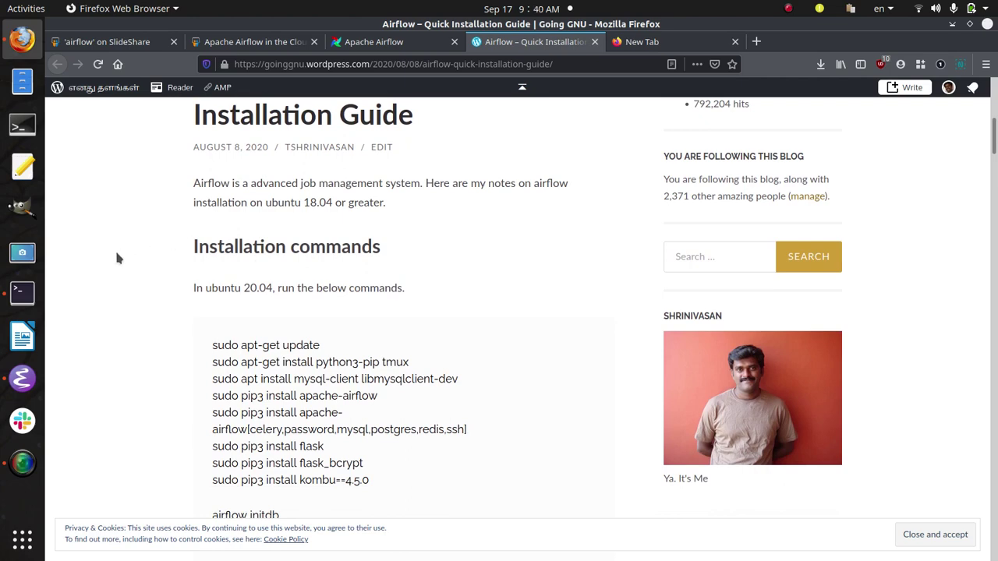
Step: Switch to Terminal, start a new shell tab in the home directory, and try to enter the airflow directory
left_click(22, 292)
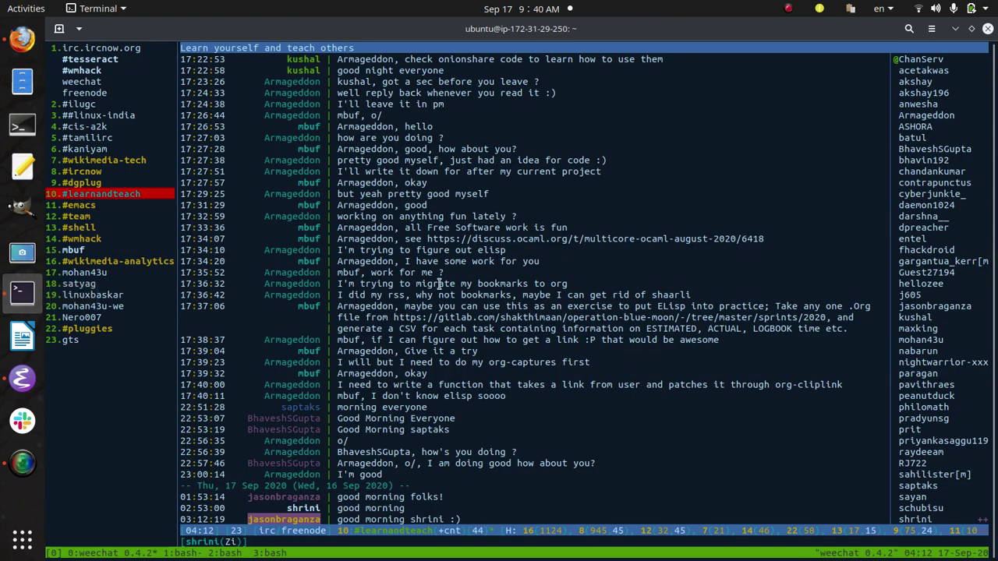
key("ctrl+shift+t")
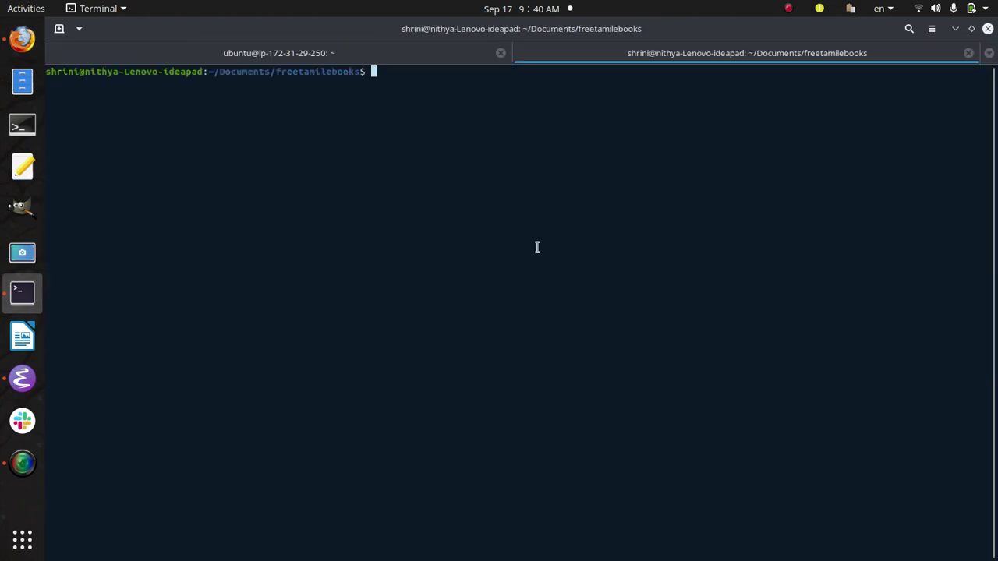
type("cd")
key("Return")
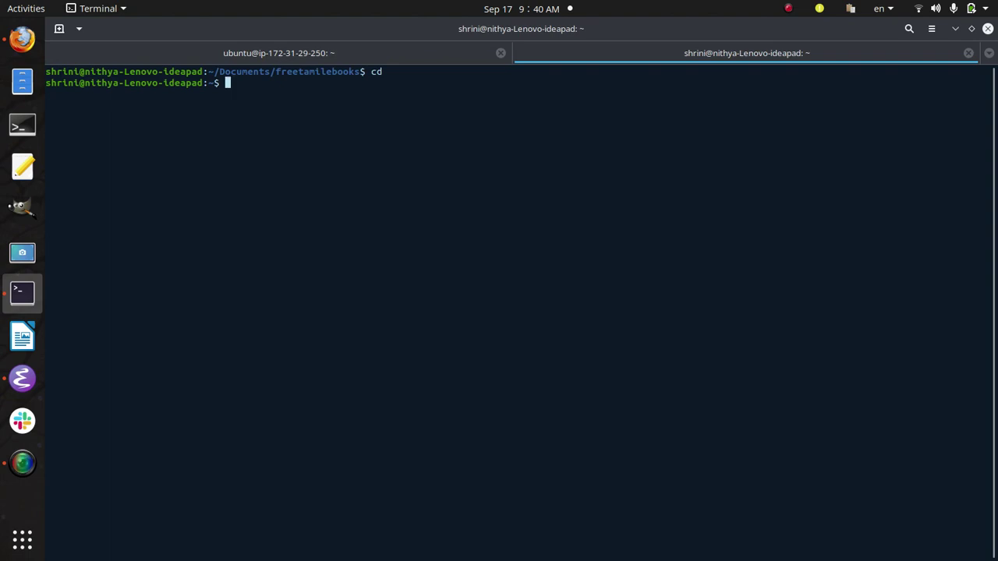
type("cd airflow")
key("Return")
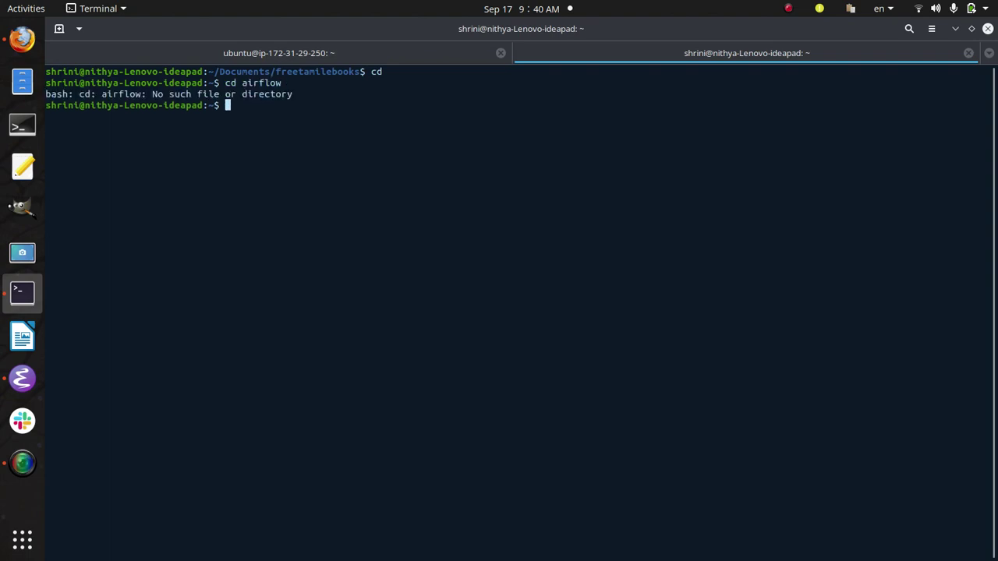
Step: Copy "sudo apt install mysql-client libmysqlclient-dev" from the installation guide in Firefox and run it in Terminal, entering the sudo password
key("alt+Tab")
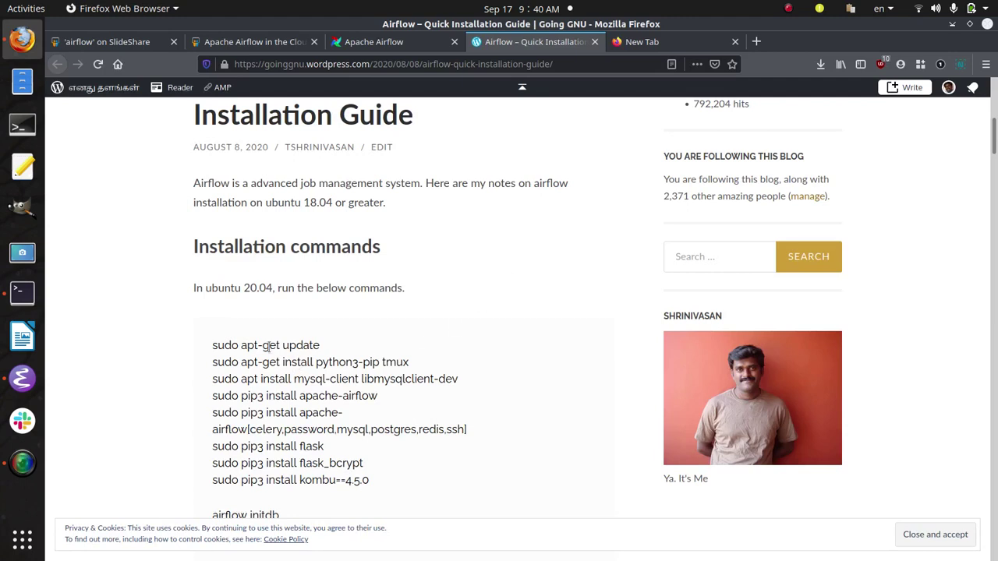
triple_click(354, 380)
key("ctrl+c")
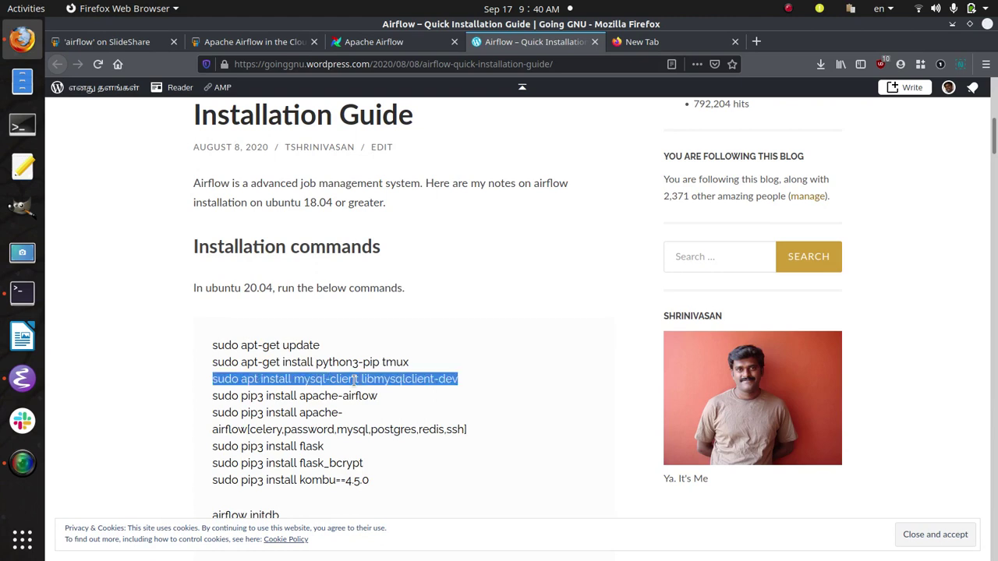
key("alt+Tab")
key("ctrl+shift+v")
key("Return")
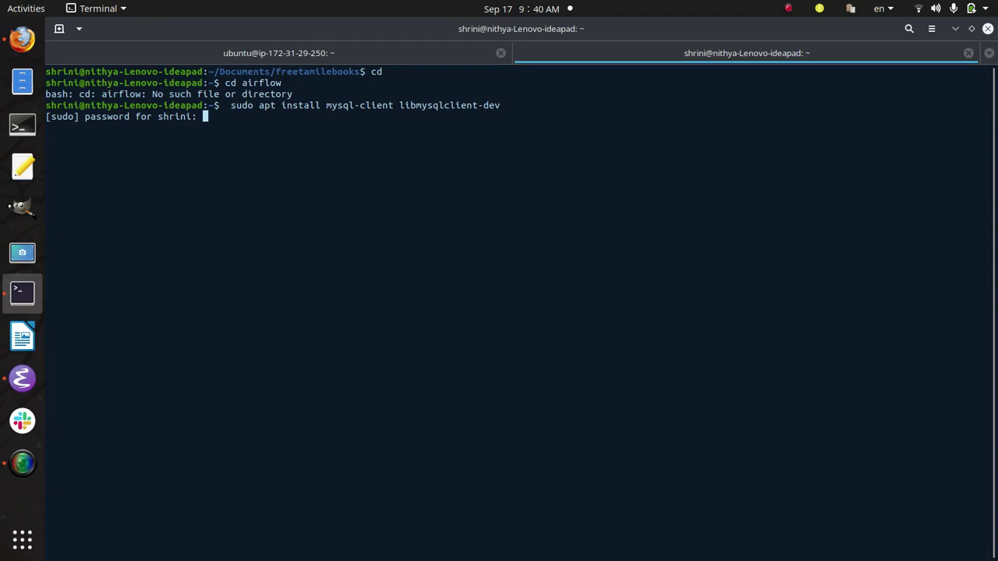
key("Return")
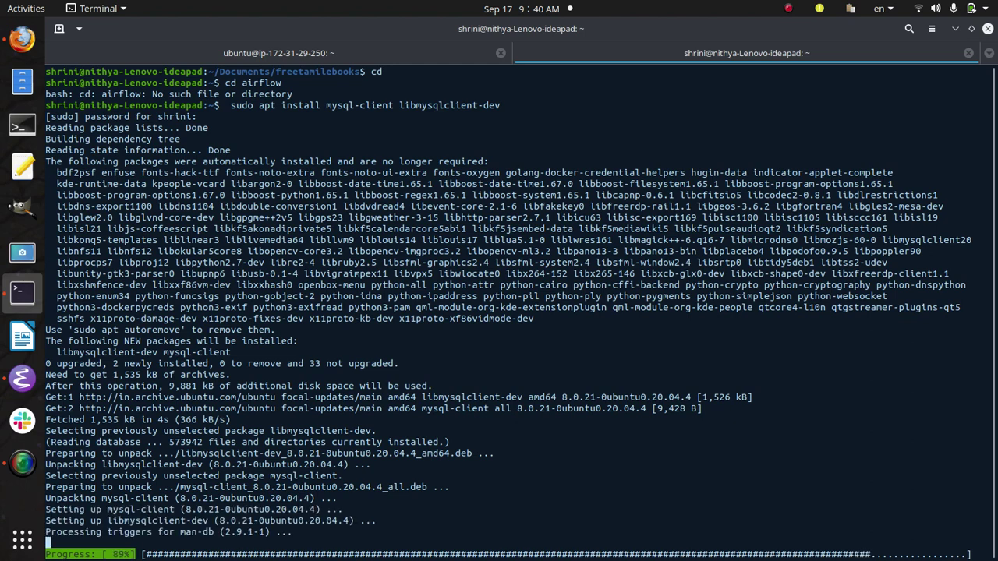
Step: Switch back to Firefox, clear the guide's text selection, and get the empty tab ready for a web search
key("alt+Tab")
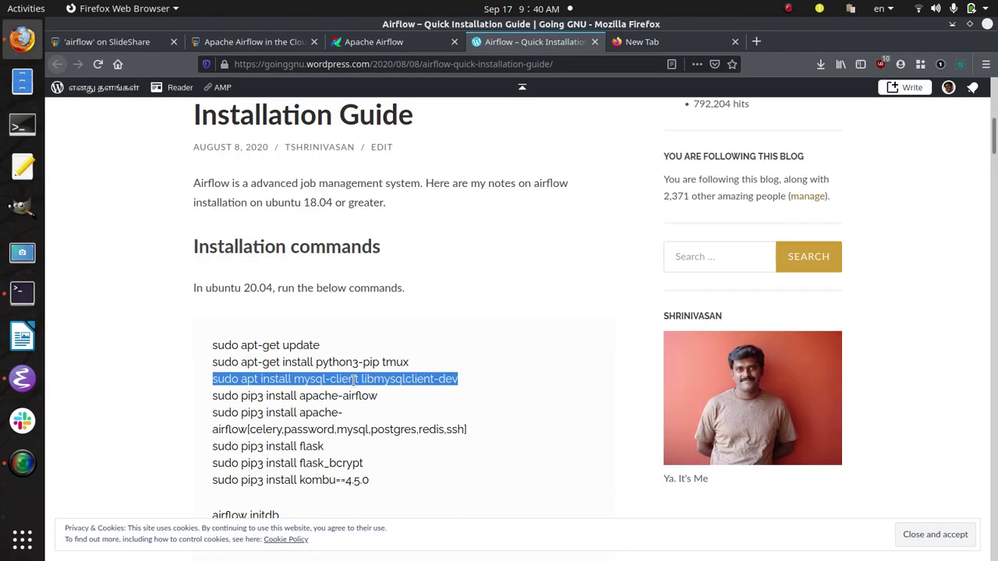
left_click(329, 394)
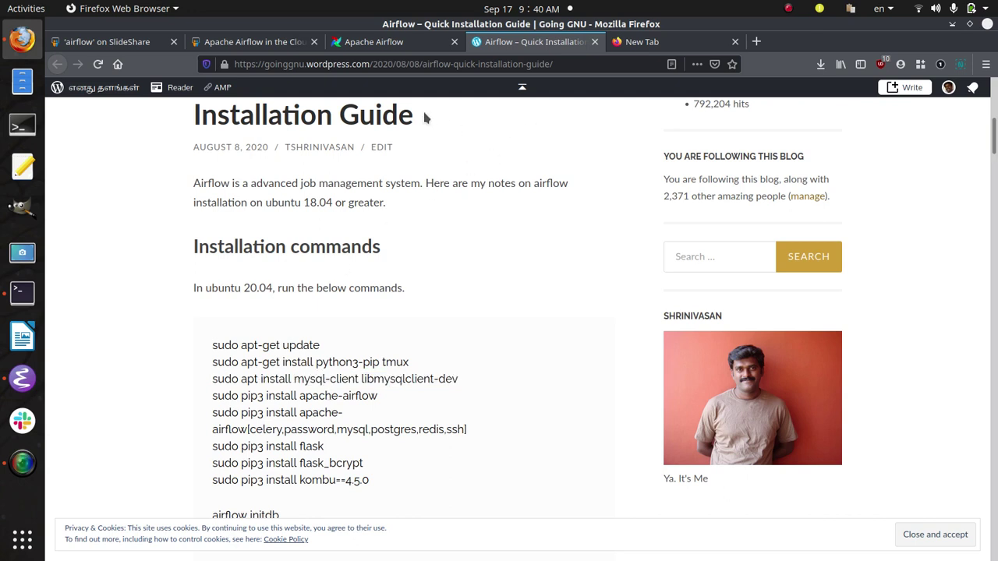
key("ctrl+Tab")
left_click(530, 65)
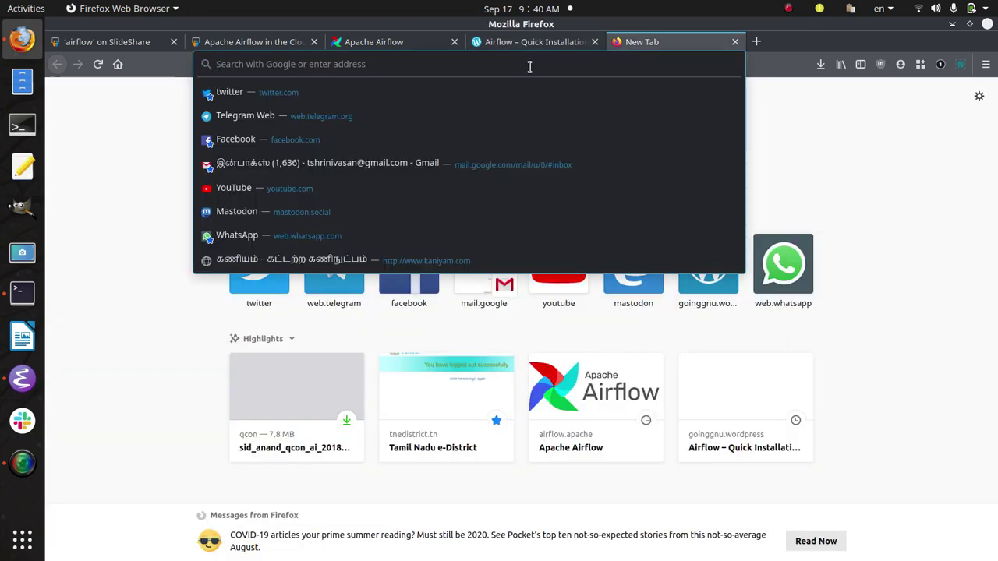
type("air")
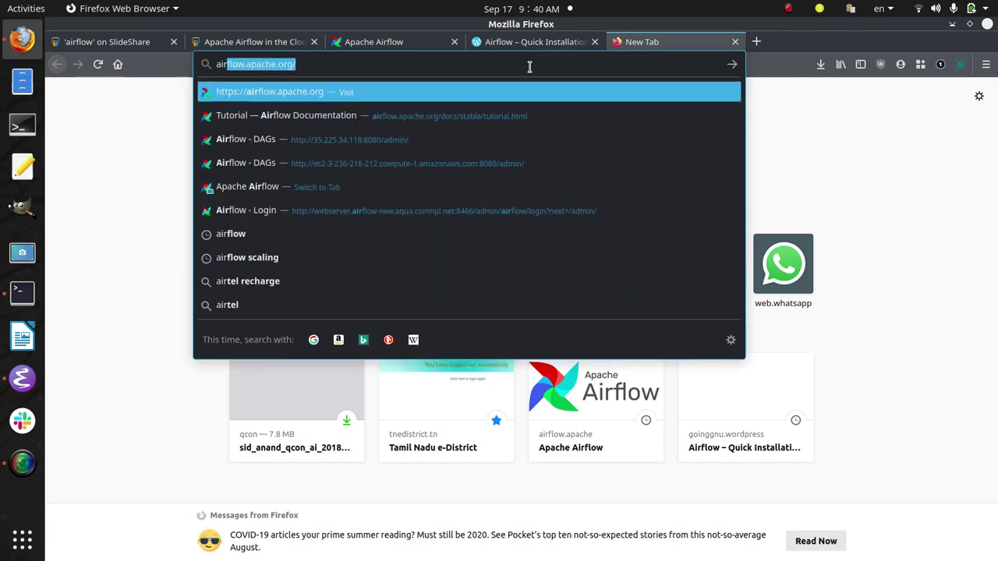
type("flow ins")
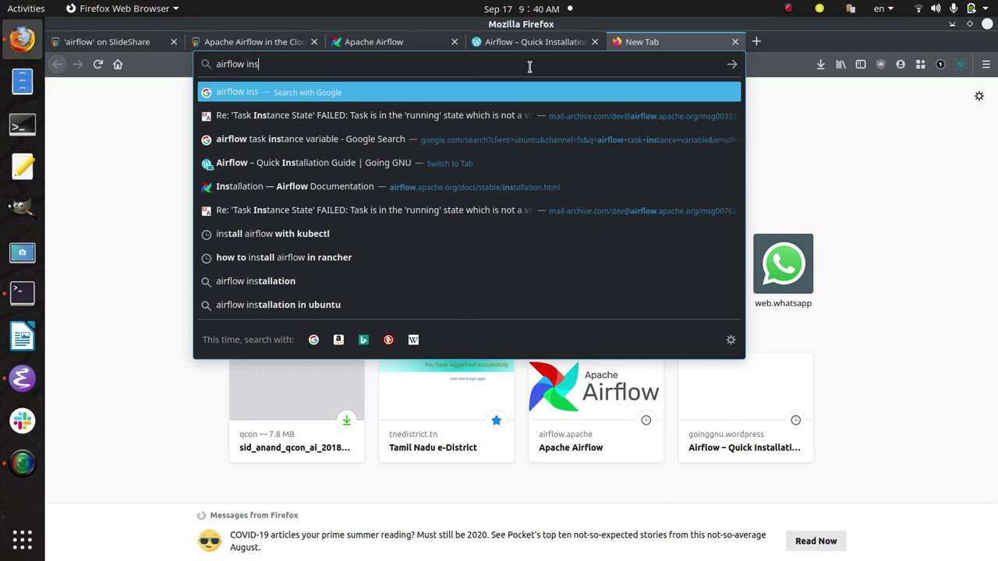
key("Down")
key("Down")
key("Down")
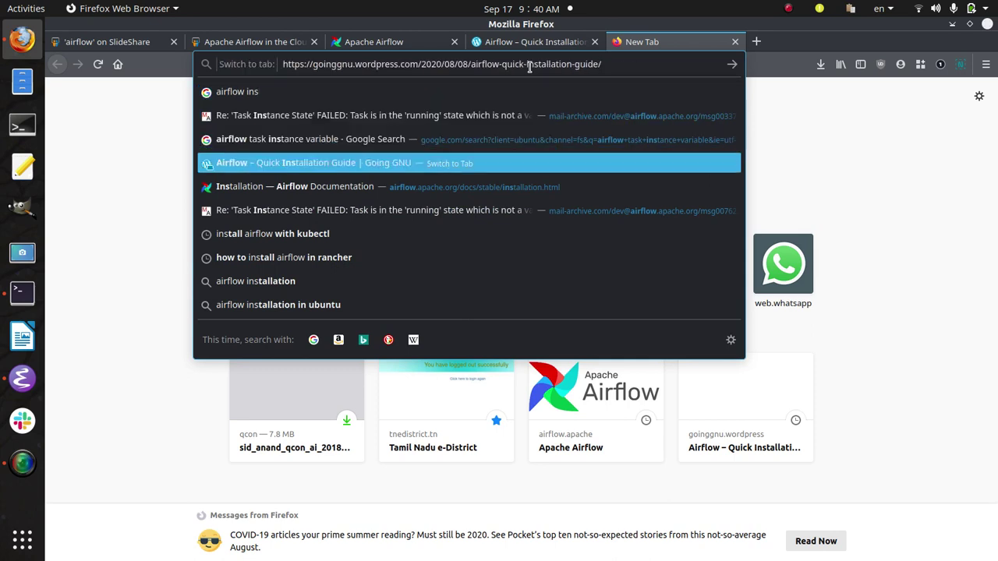
key("BackSpace")
key("BackSpace")
key("BackSpace")
key("BackSpace")
key("BackSpace")
key("BackSpace")
key("BackSpace")
key("BackSpace")
key("BackSpace")
key("BackSpace")
key("BackSpace")
key("BackSpace")
key("BackSpace")
key("BackSpace")
key("BackSpace")
key("BackSpace")
key("BackSpace")
key("BackSpace")
key("BackSpace")
key("BackSpace")
key("ctrl+a")
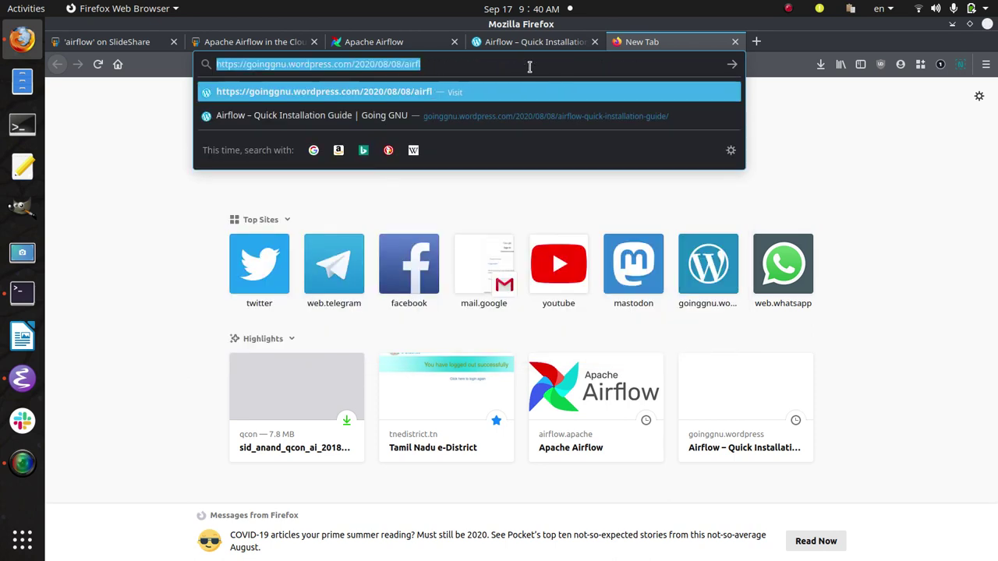
key("BackSpace")
Step: Search the web for "airflow instlallation"
type("airflow ins")
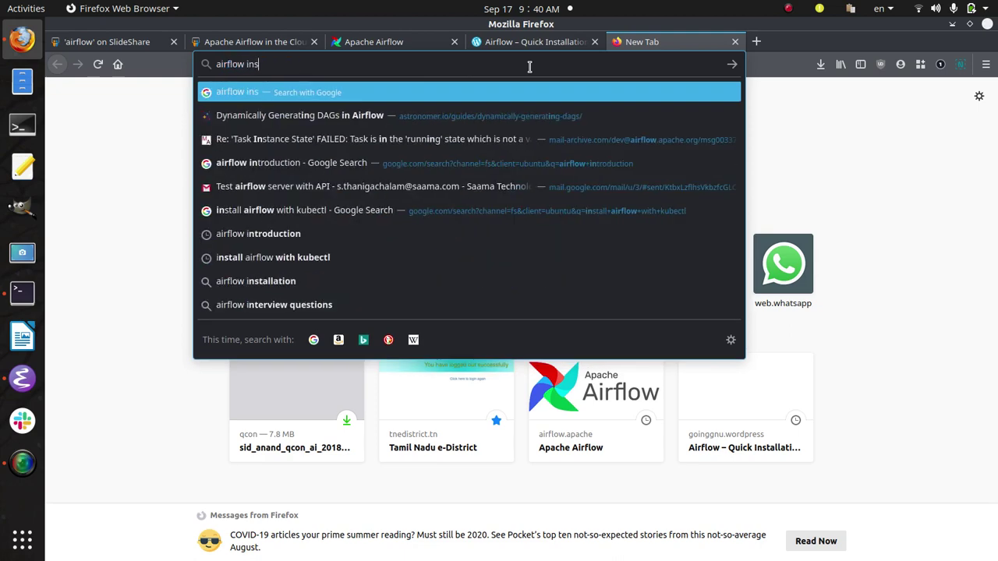
type("ta")
key("BackSpace")
type("l")
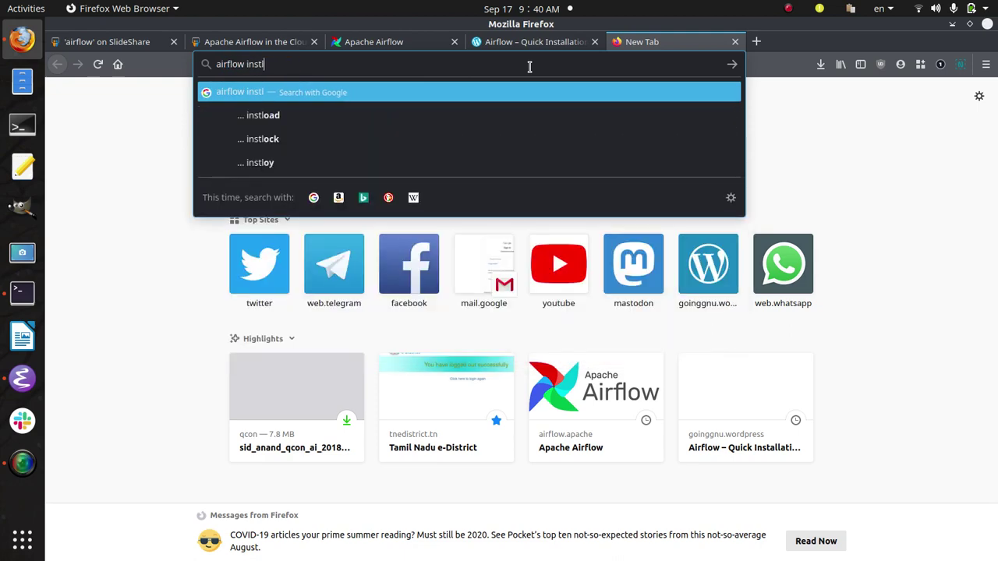
key("BackSpace")
type("allation")
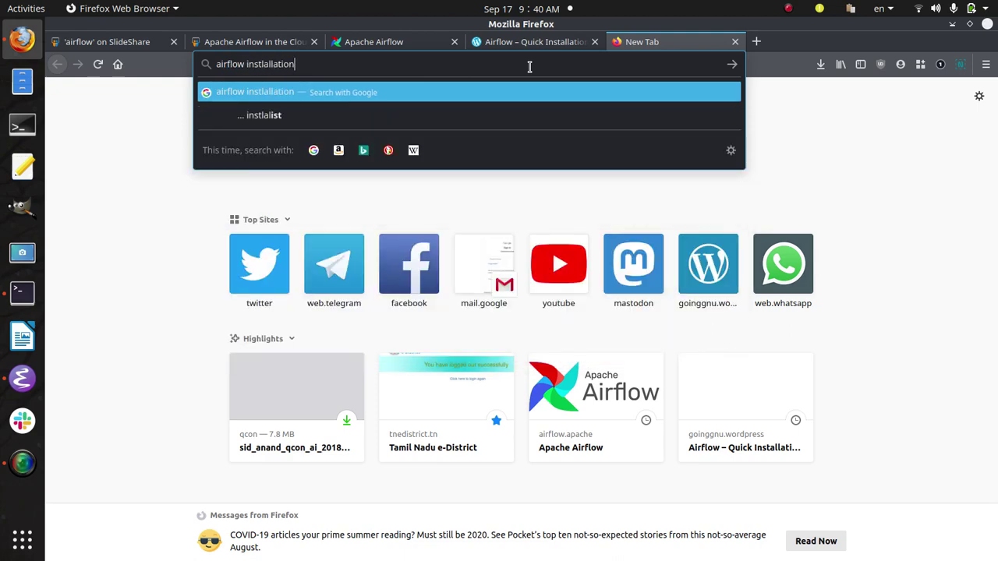
key("Return")
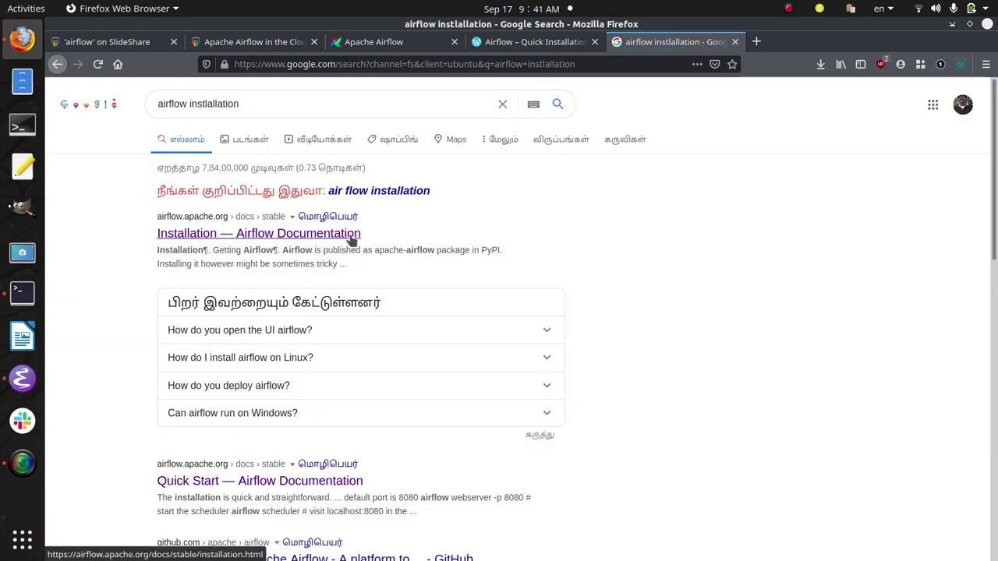
Step: Open the "Installation — Airflow Documentation" search result in a new tab and view it
right_click(351, 237)
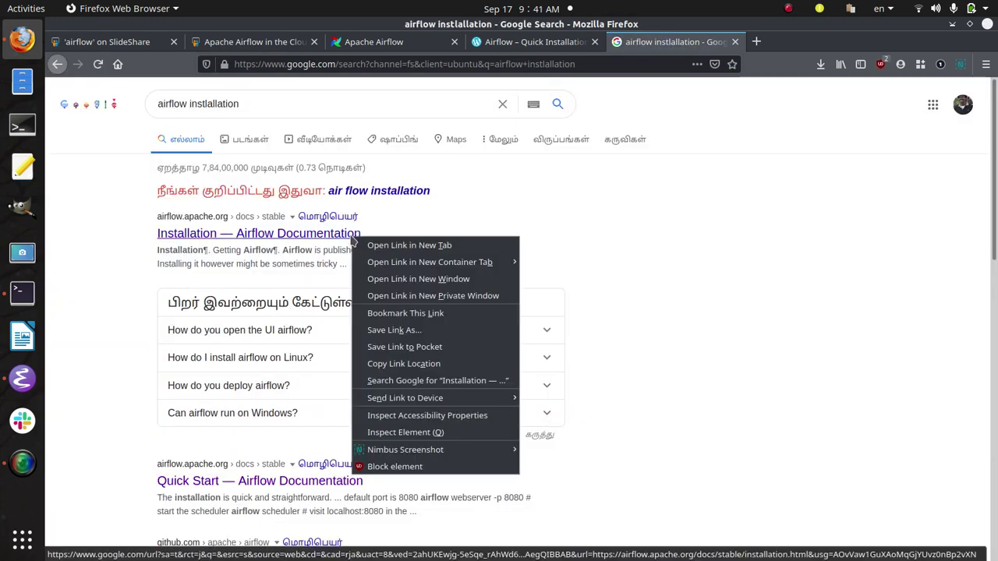
left_click(357, 244)
left_click(769, 40)
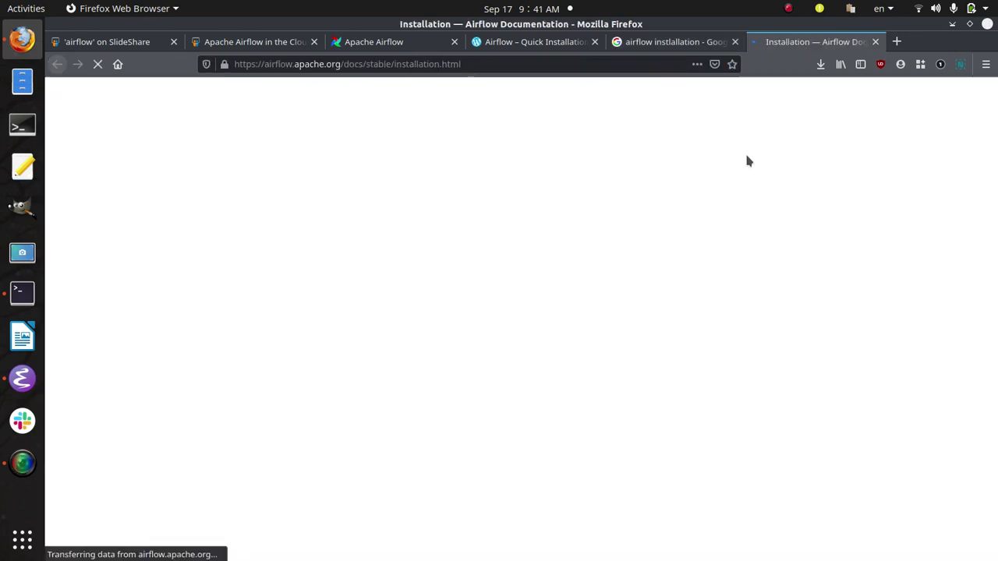
Step: Read the Airflow installation page, examining the pip install commands and the Extra Packages table of subpackages
scroll(651, 235, "down", 3)
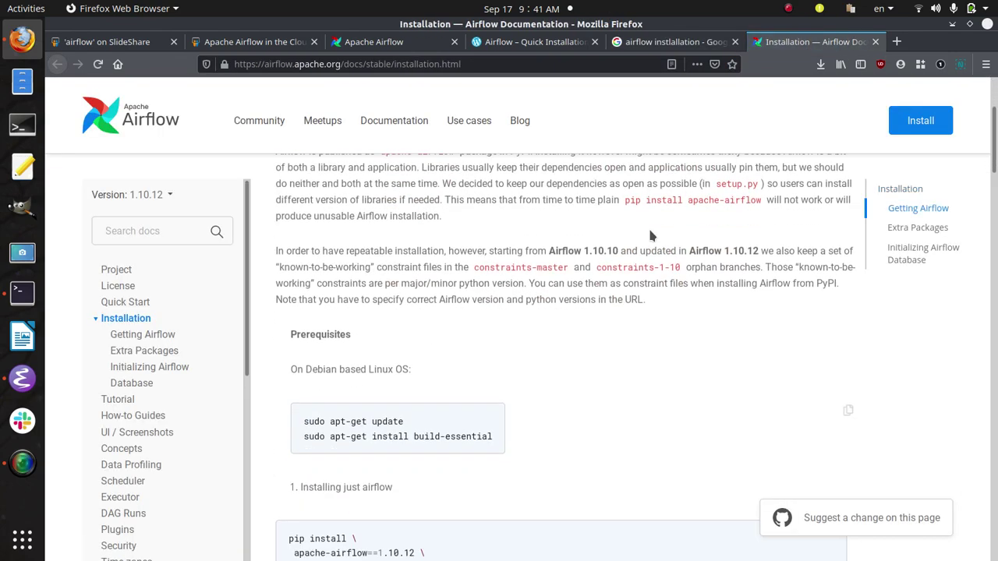
scroll(651, 235, "down", 3)
scroll(651, 235, "down", 3)
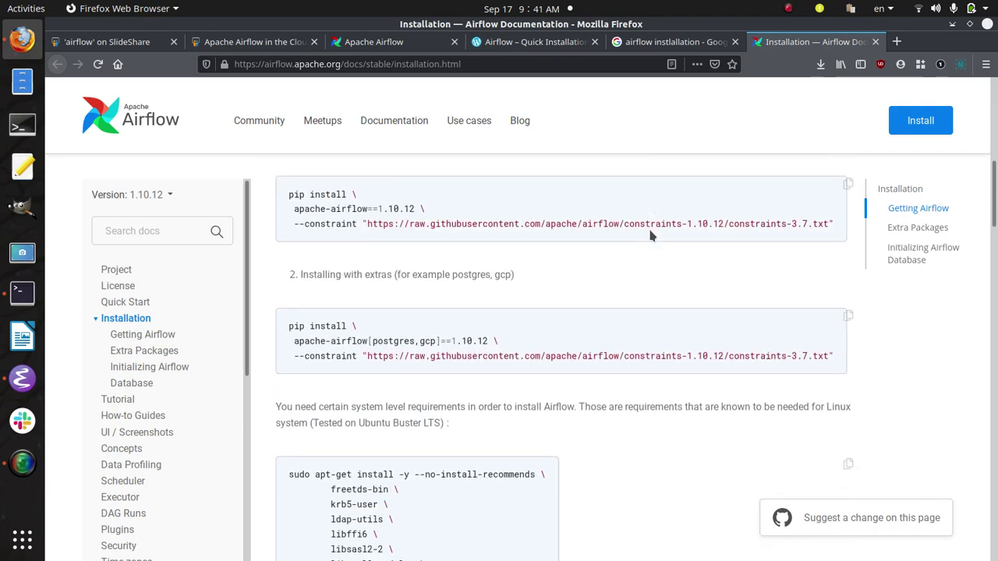
scroll(651, 235, "down", 10)
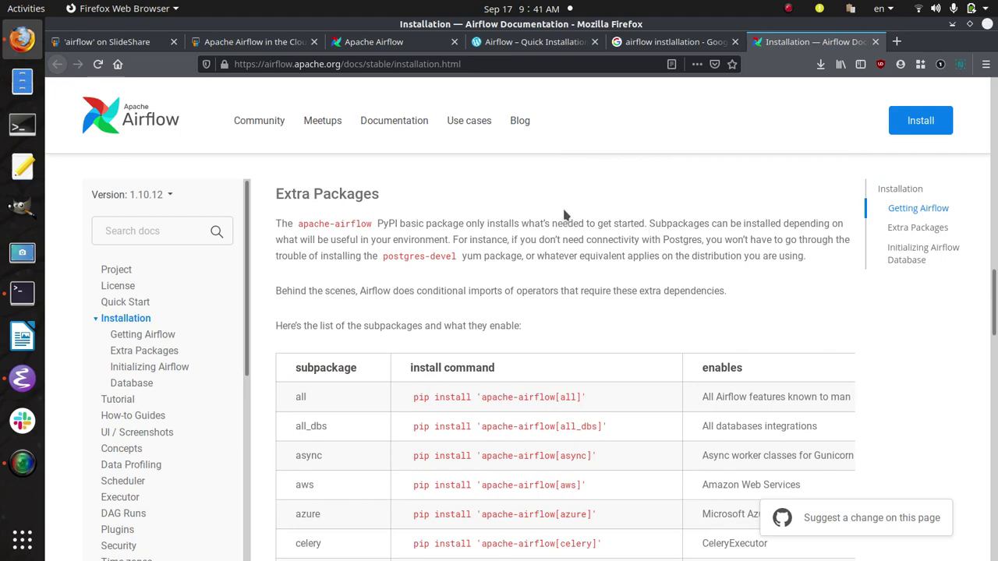
scroll(565, 215, "down", 1)
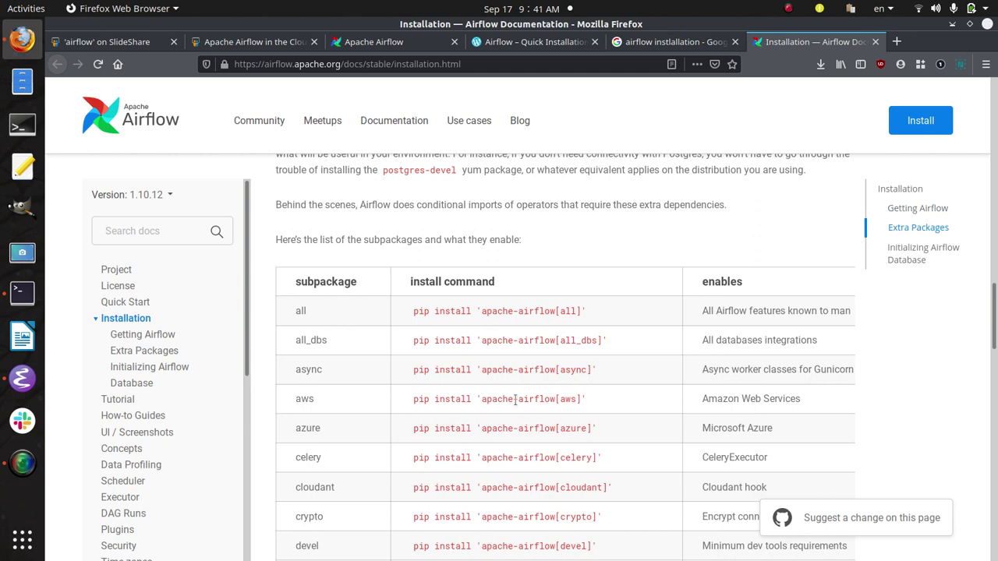
scroll(515, 400, "down", 1)
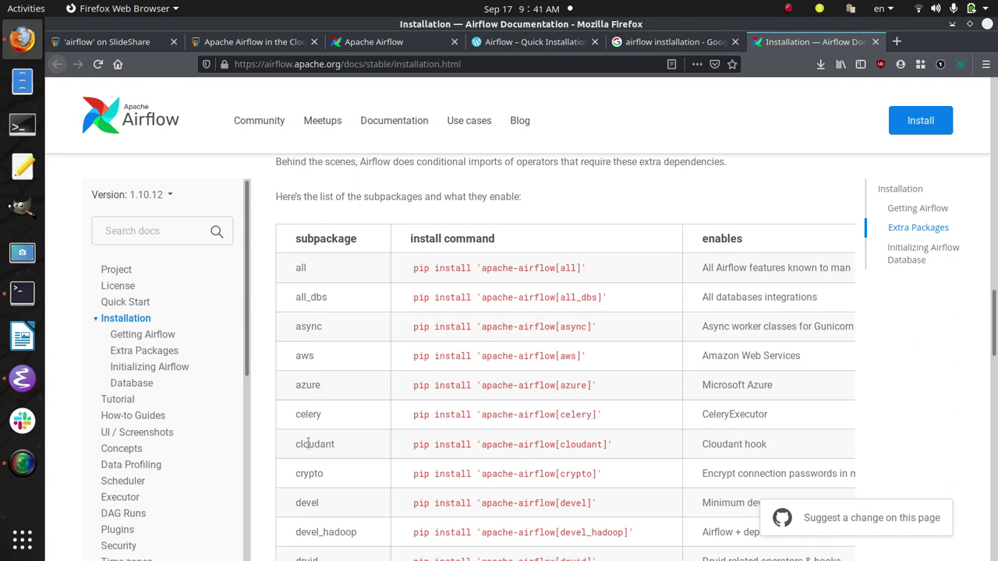
scroll(308, 443, "down", 1)
scroll(308, 442, "down", 2)
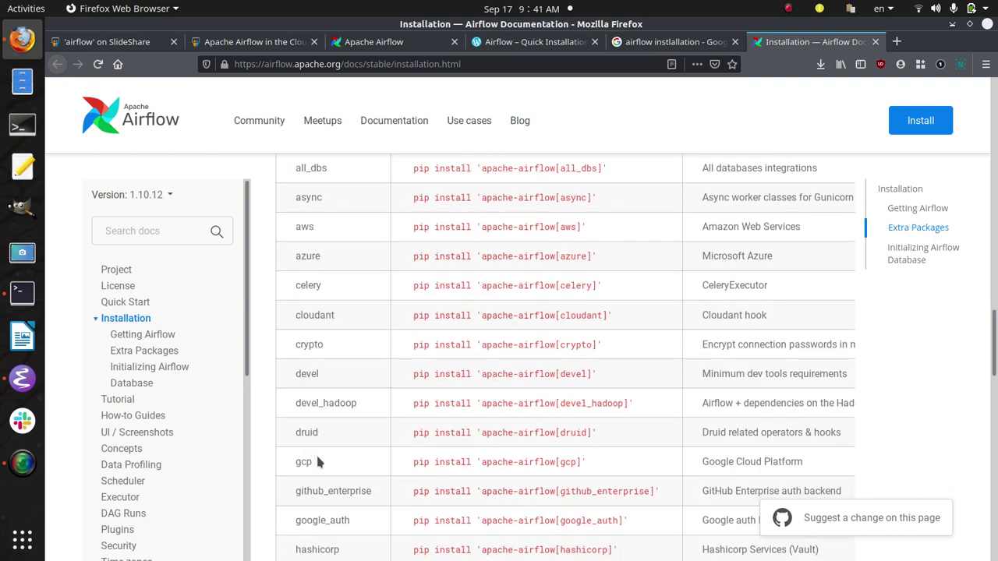
scroll(320, 460, "down", 2)
scroll(344, 433, "down", 1)
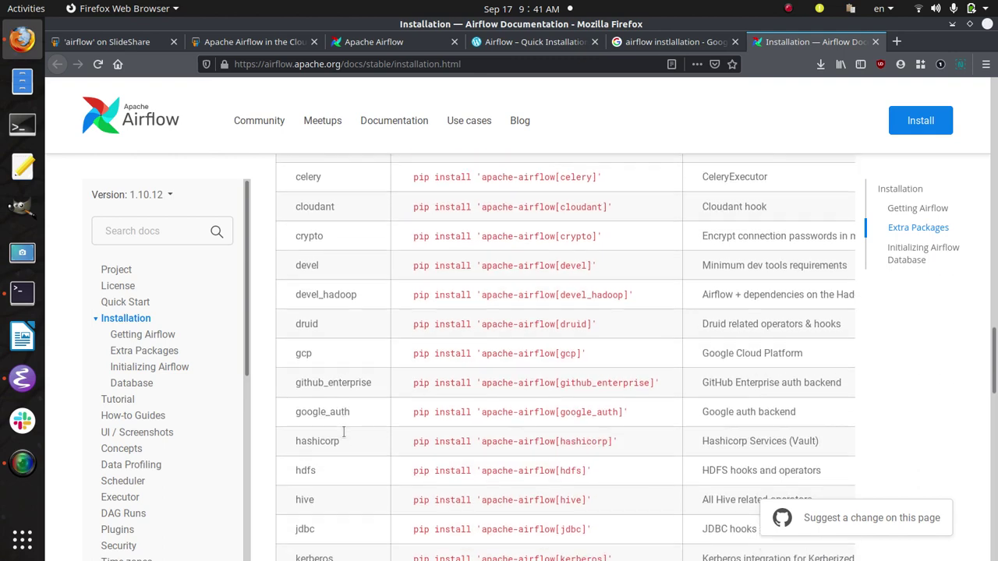
scroll(330, 456, "down", 3)
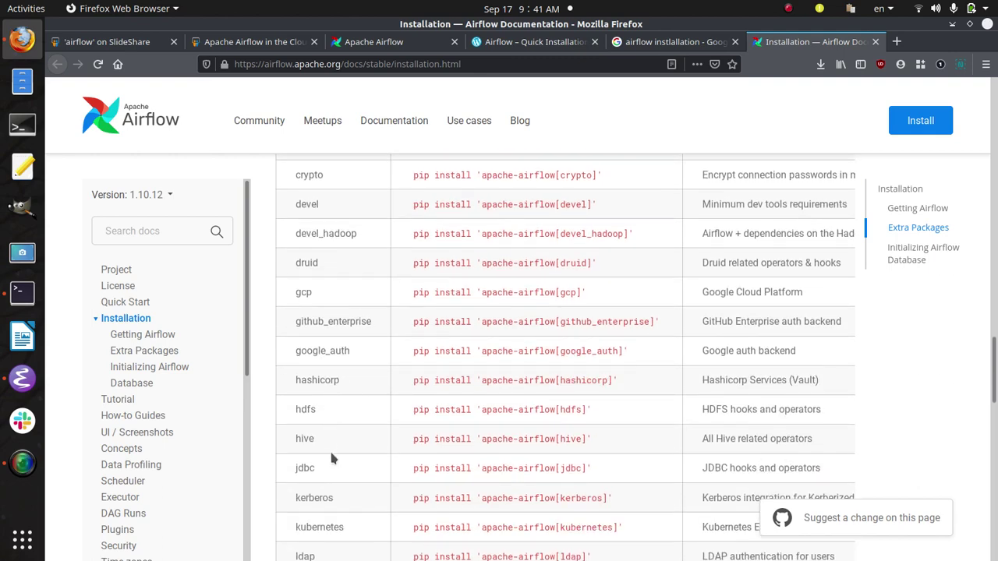
scroll(334, 441, "down", 3)
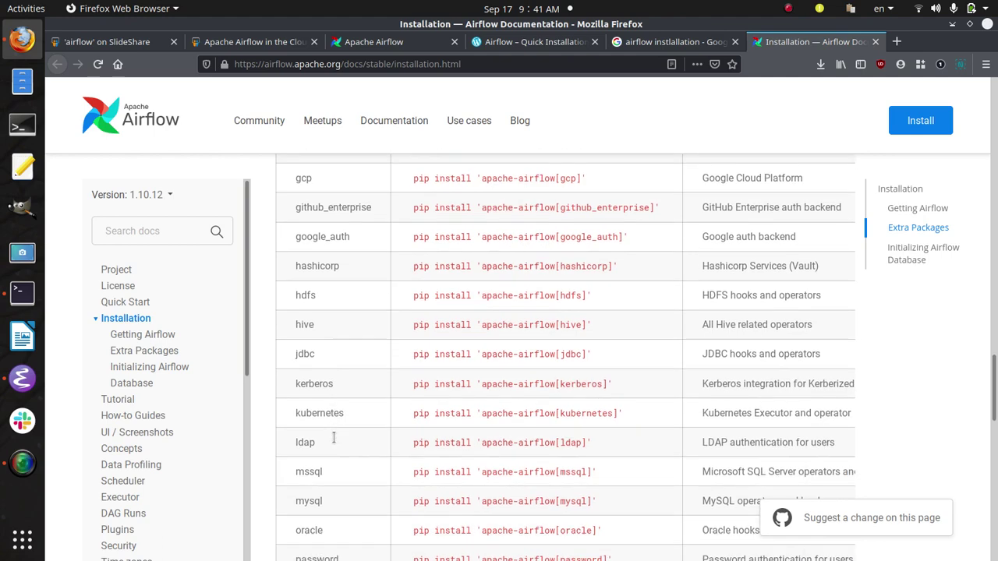
scroll(336, 440, "down", 5)
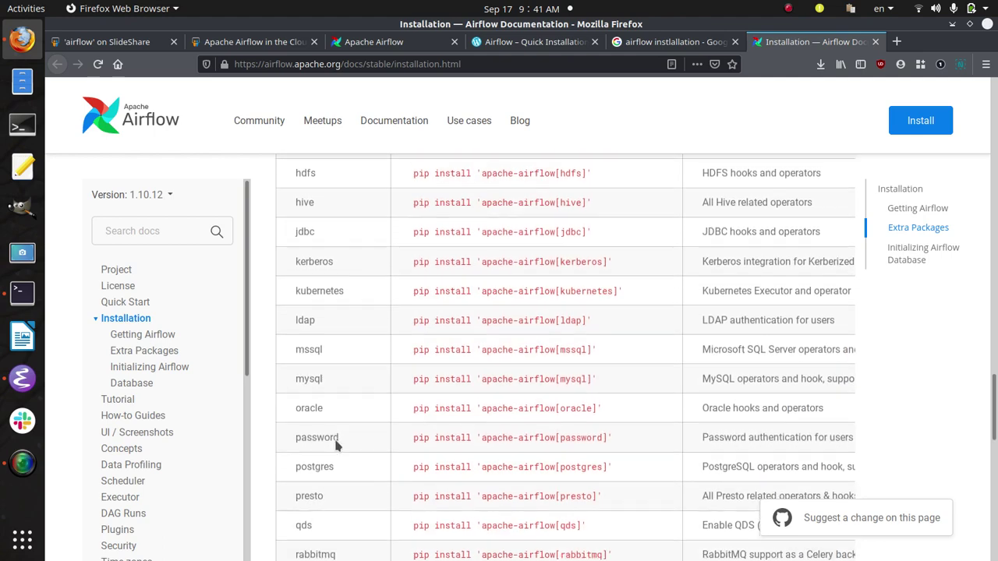
scroll(337, 446, "down", 1)
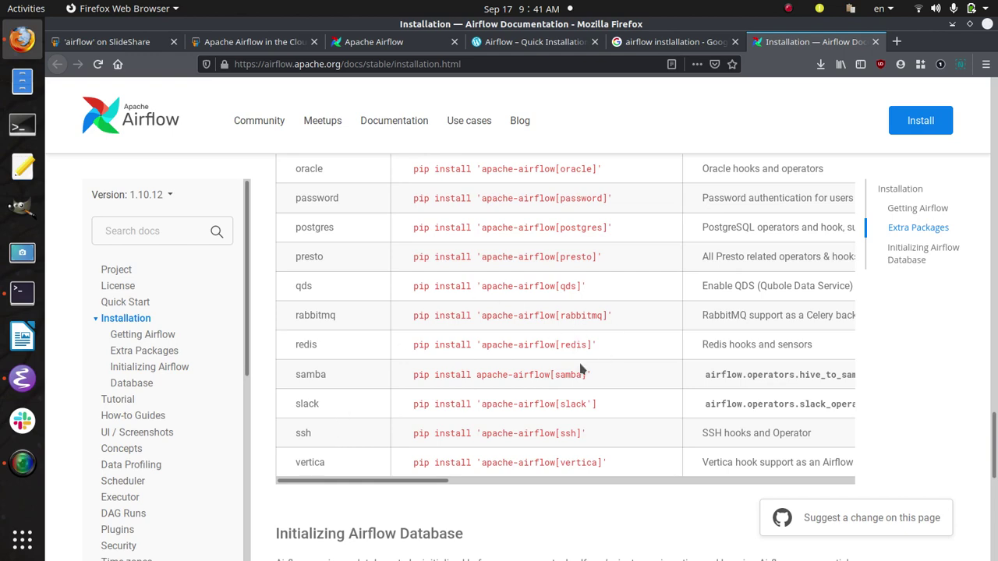
scroll(579, 368, "down", 2)
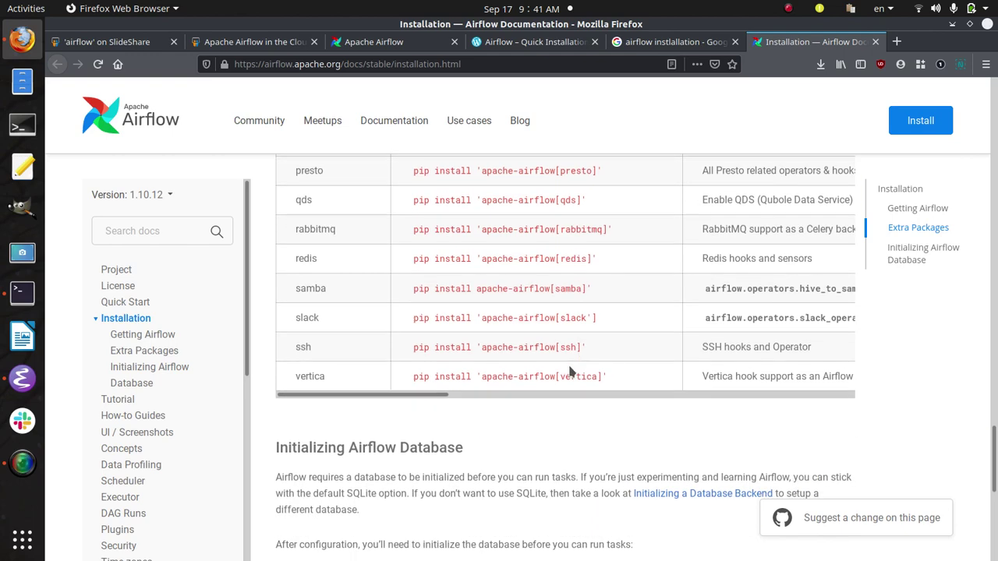
Step: Copy "sudo pip3 install apache-airflow" from the quick installation guide and run it in the Terminal
left_click(512, 42)
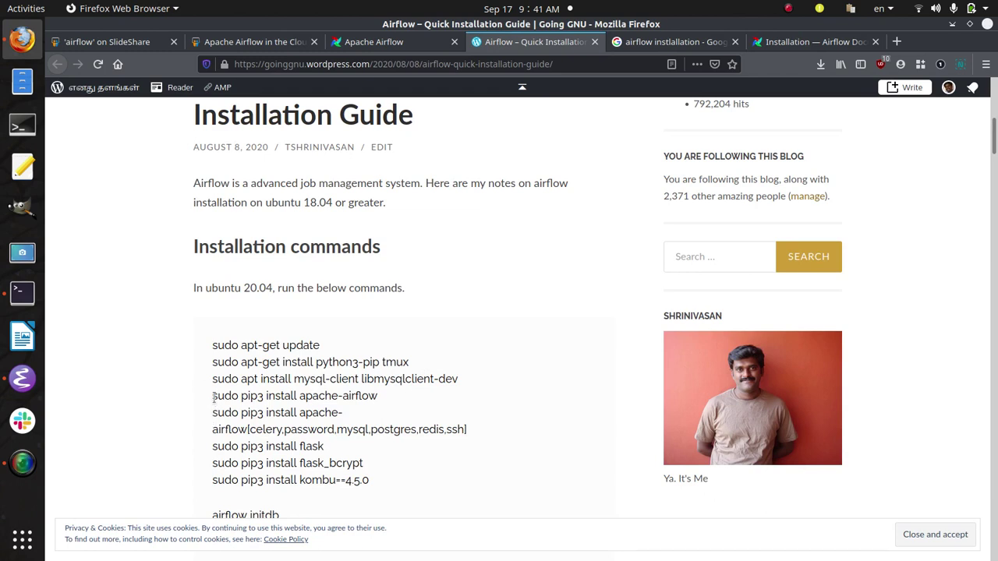
left_click_drag(213, 397, 382, 399)
key("ctrl+c")
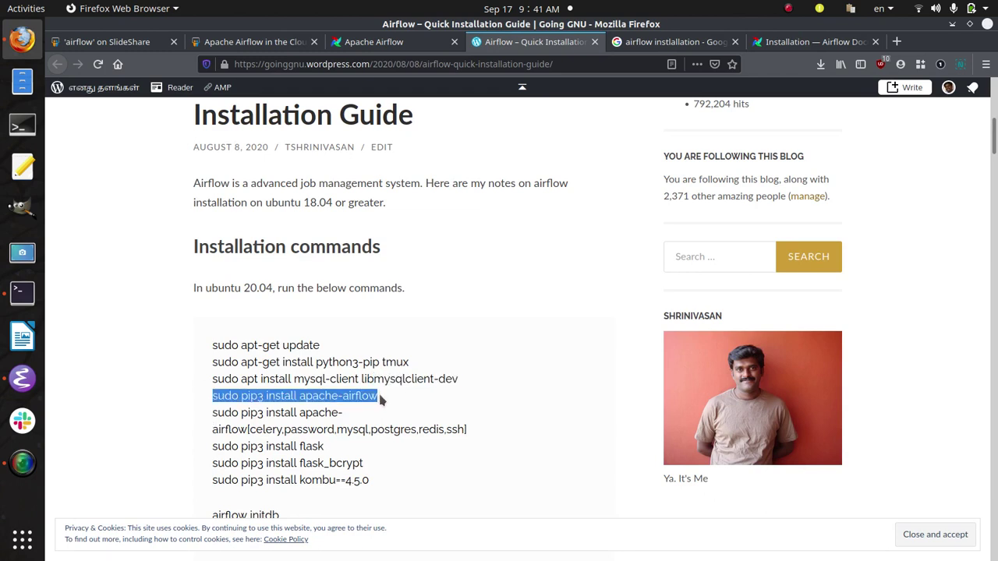
key("alt+Tab")
key("ctrl+shift+v")
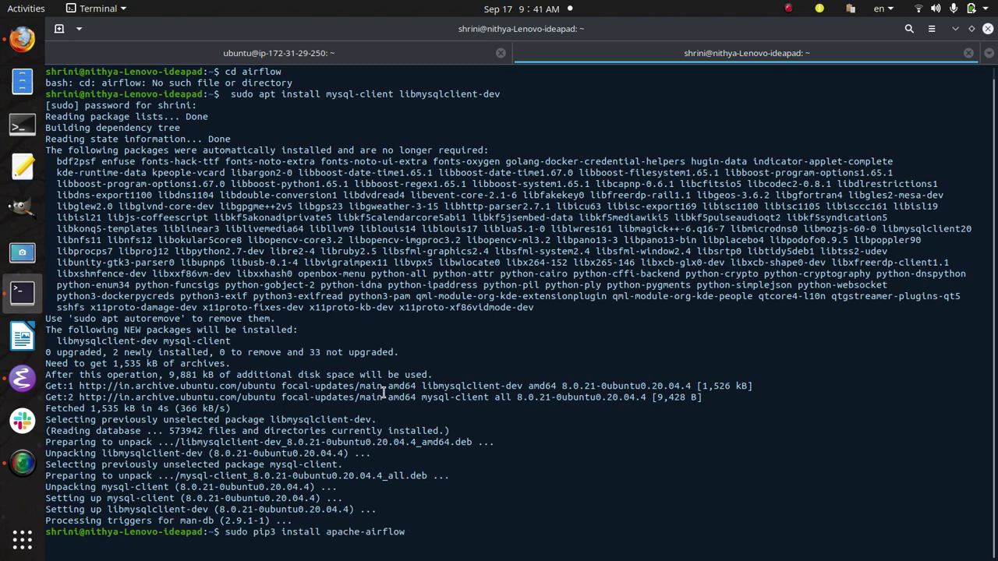
key("Return")
Step: In the Firefox guide, copy the pip3 install command for apache-airflow[celery,password,mysql,postgres,redis,ssh] and check the running installation in the Terminal
key("alt+Tab")
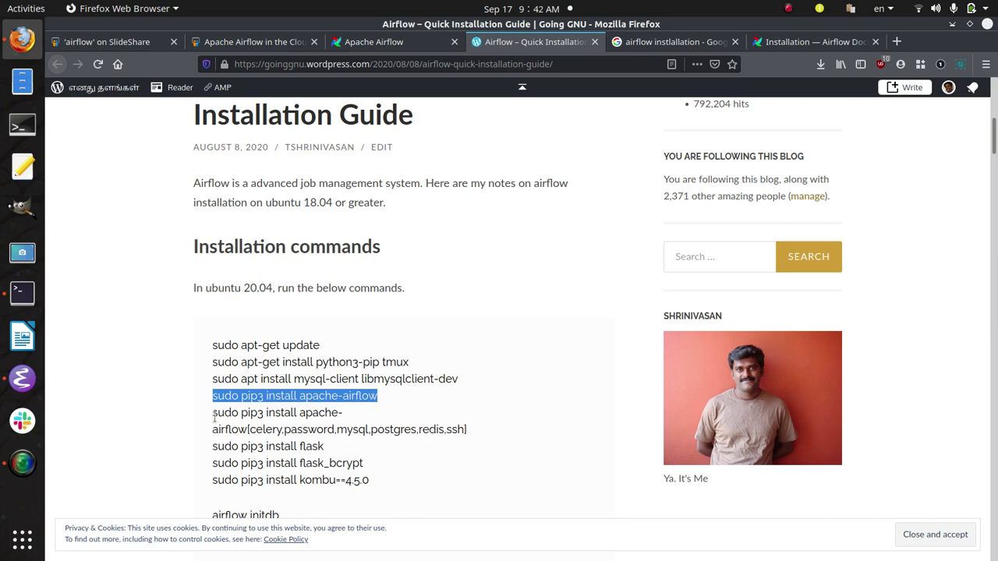
left_click_drag(213, 414, 470, 436)
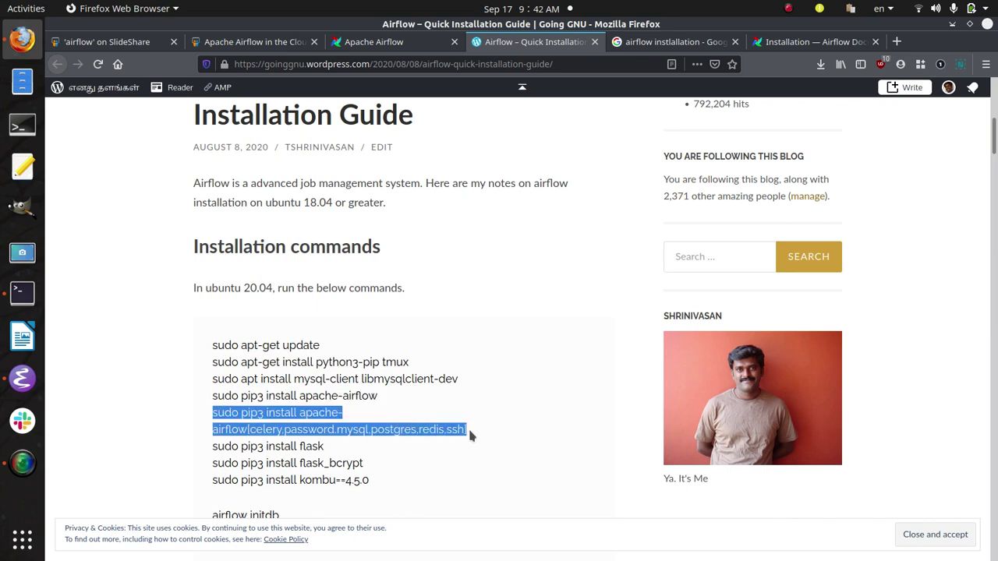
key("alt+Tab")
scroll(401, 419, "down", 2)
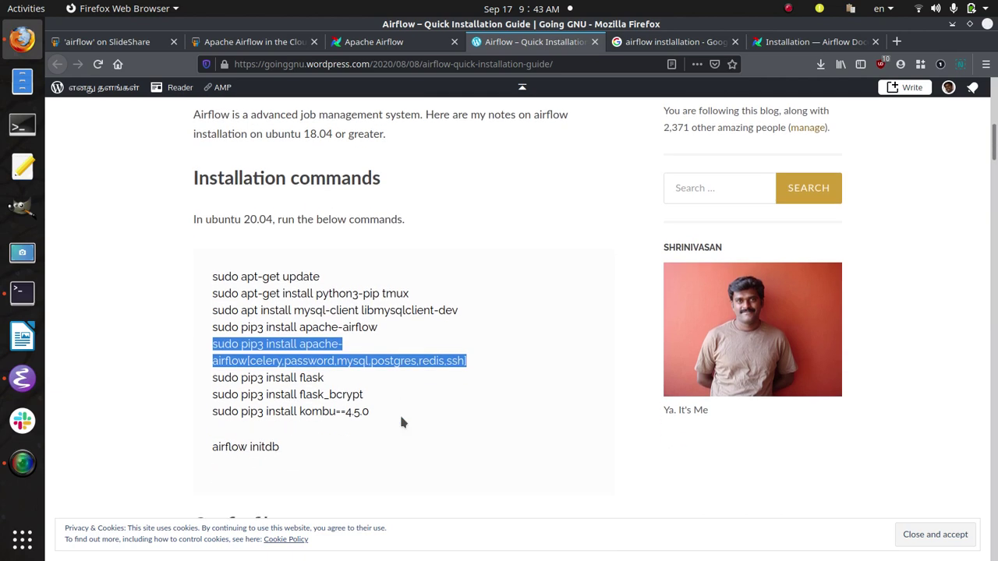
scroll(426, 400, "down", 2)
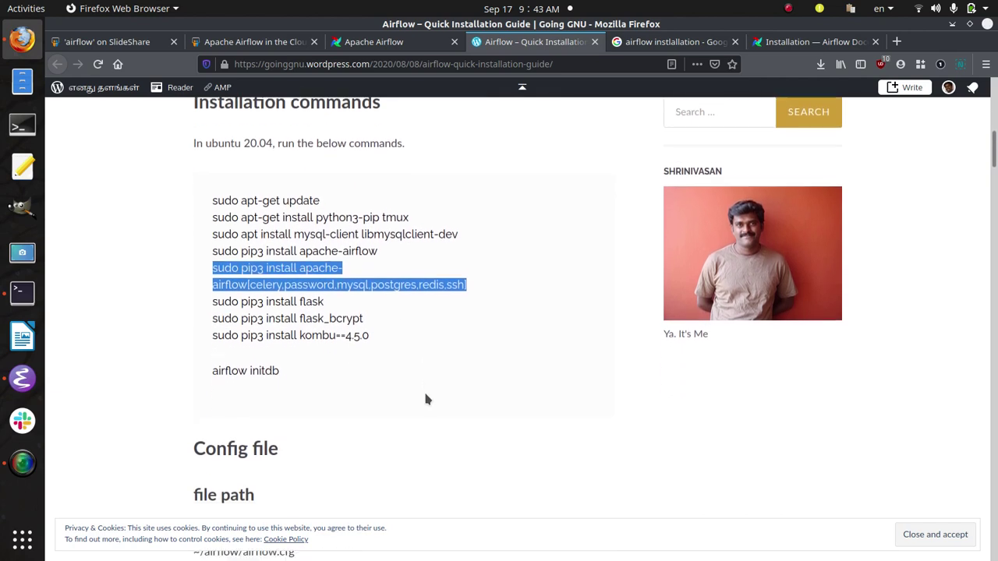
key("alt+Tab")
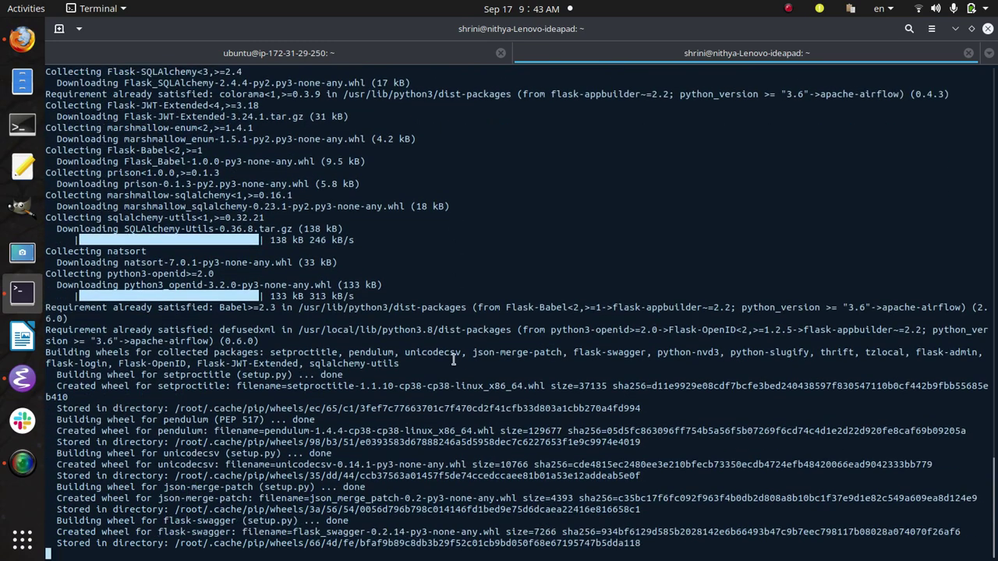
key("alt+Tab")
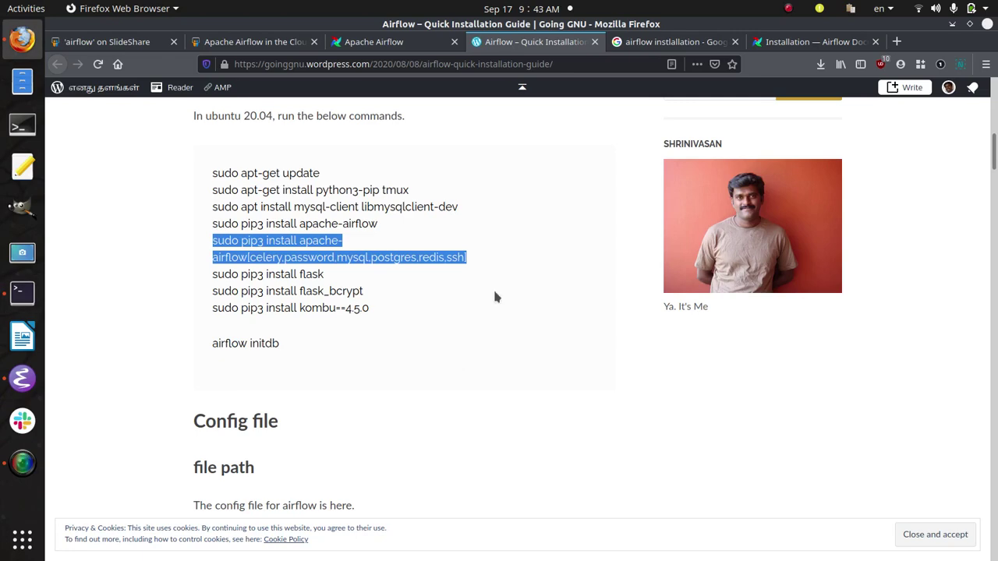
Step: Search the web for "airflow helloo world dag" in a new Firefox tab
left_click(897, 41)
type("a")
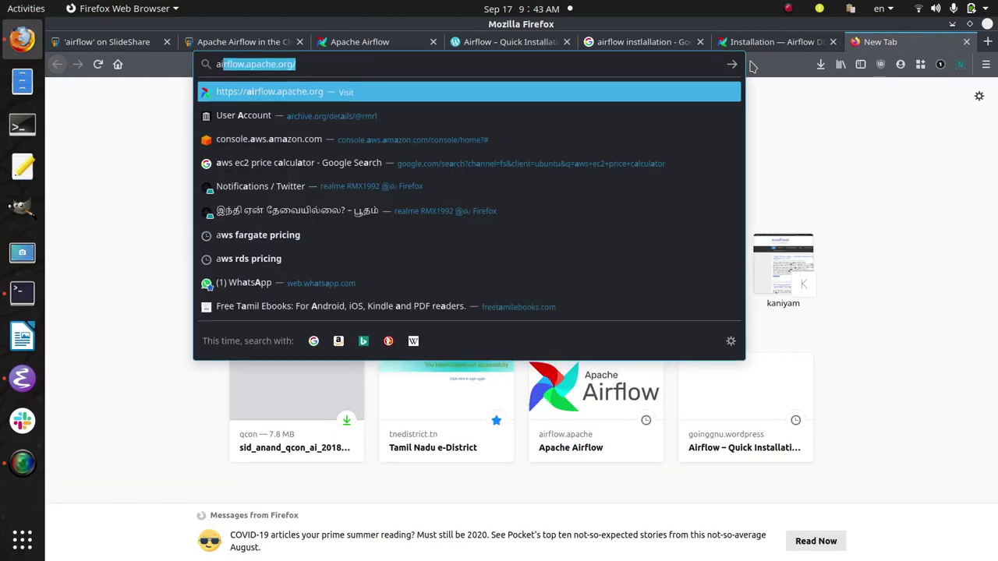
type("irflow hellow")
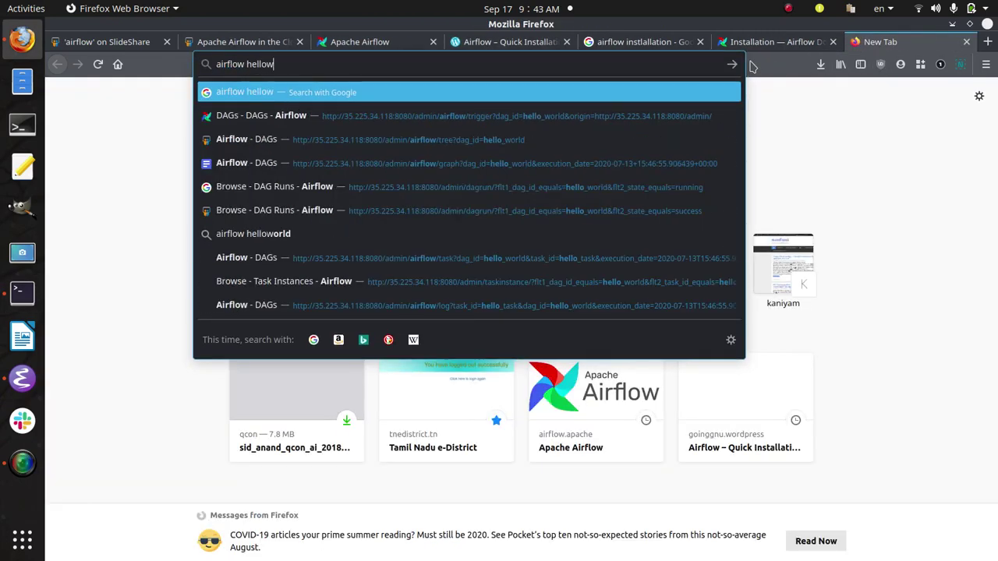
key("BackSpace")
type("o wo")
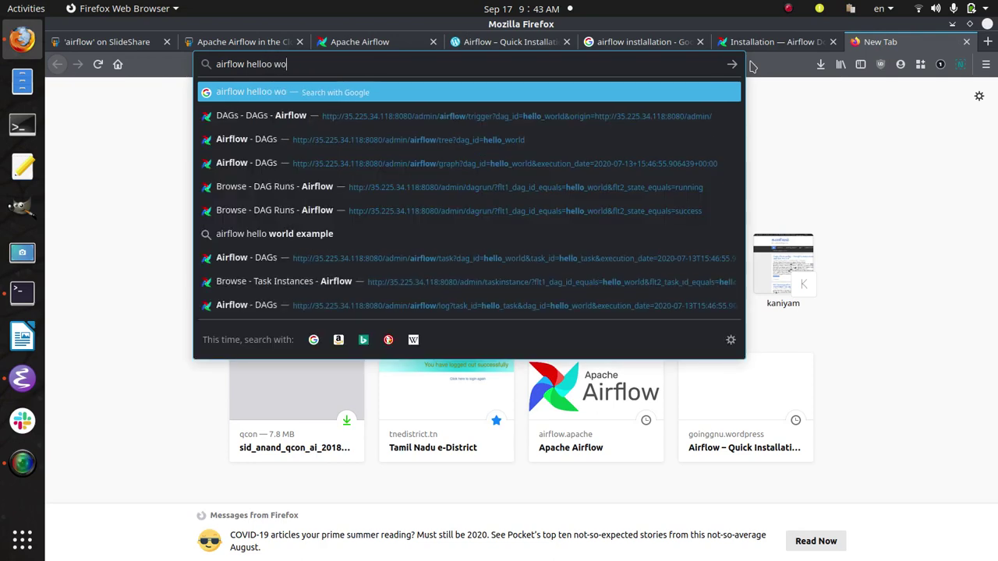
type("rld dag")
key("Return")
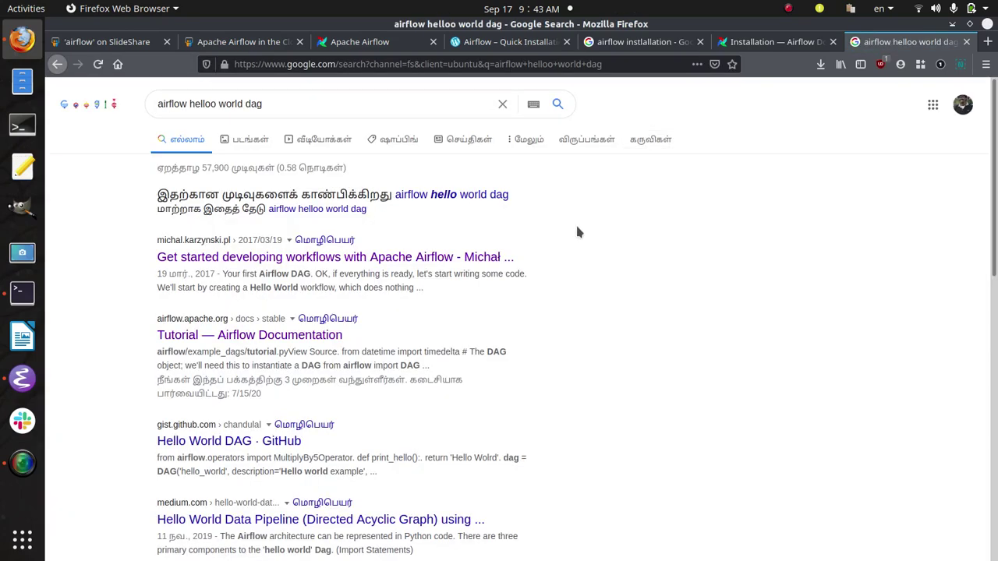
Step: Open the "Hello World DAG · GitHub" search result in a new tab and view the hello_world.py code
right_click(273, 446)
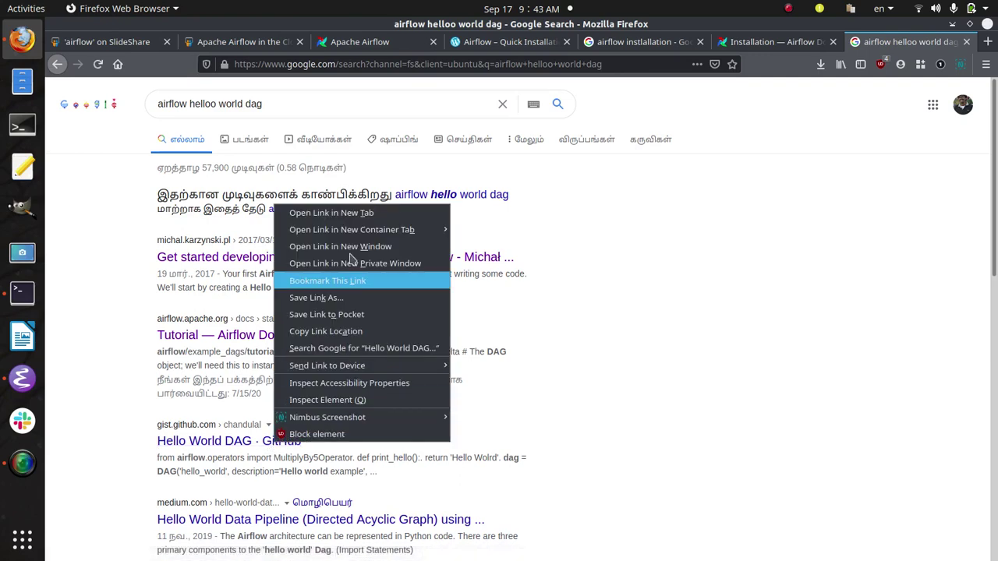
left_click(308, 210)
scroll(532, 357, "down", 3)
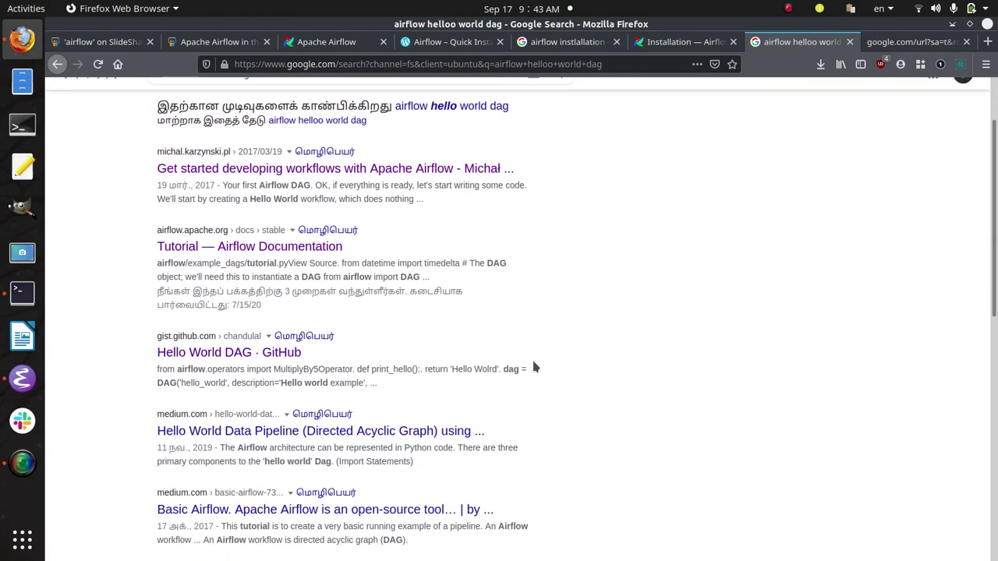
scroll(534, 366, "down", 2)
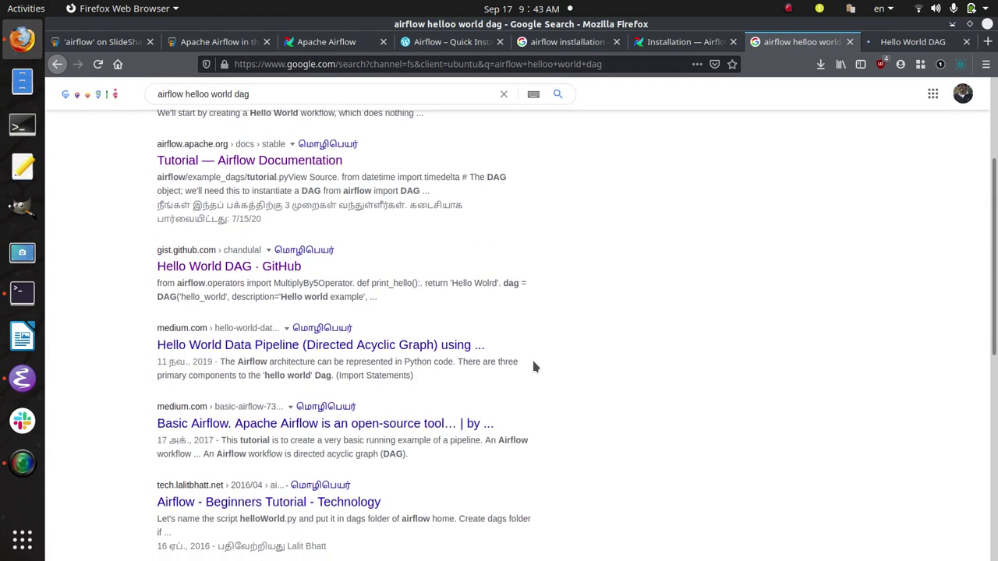
left_click(909, 43)
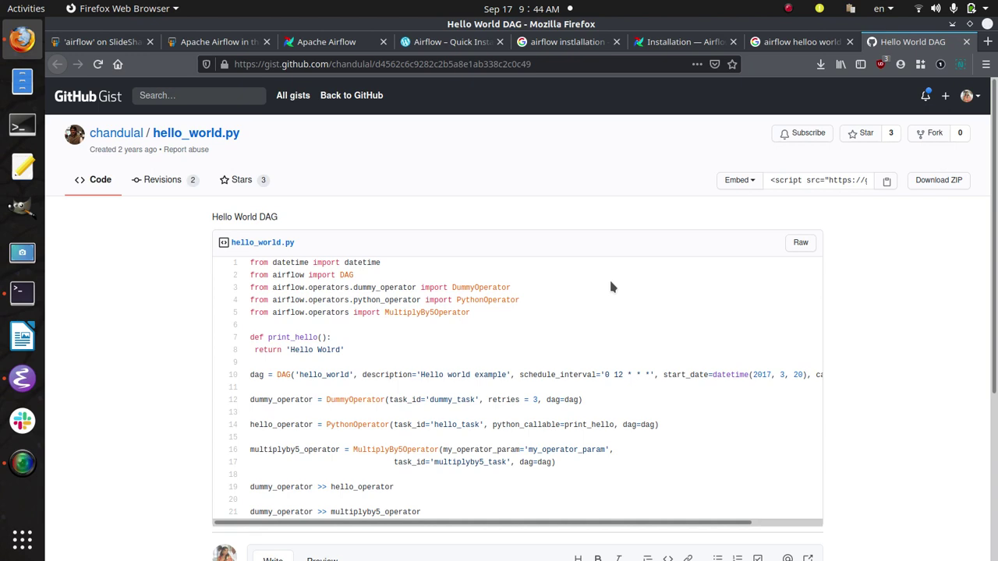
scroll(611, 287, "down", 1)
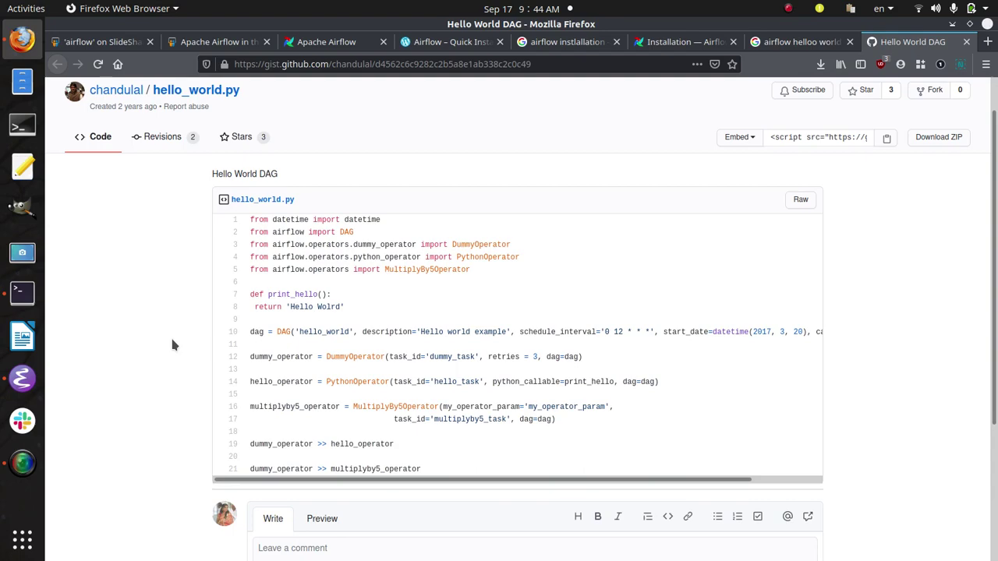
Step: Run the guide's "sudo pip3 install apache-airflow[celery,password,mysql,postgres,redis,ssh]" command in the Terminal once the previous installation is done
key("alt+Tab")
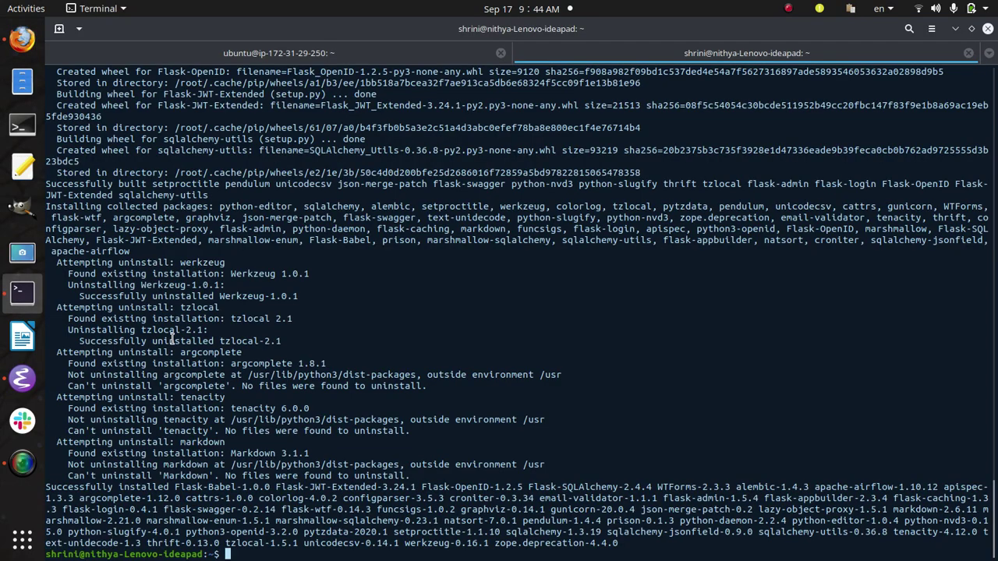
key("alt+Tab")
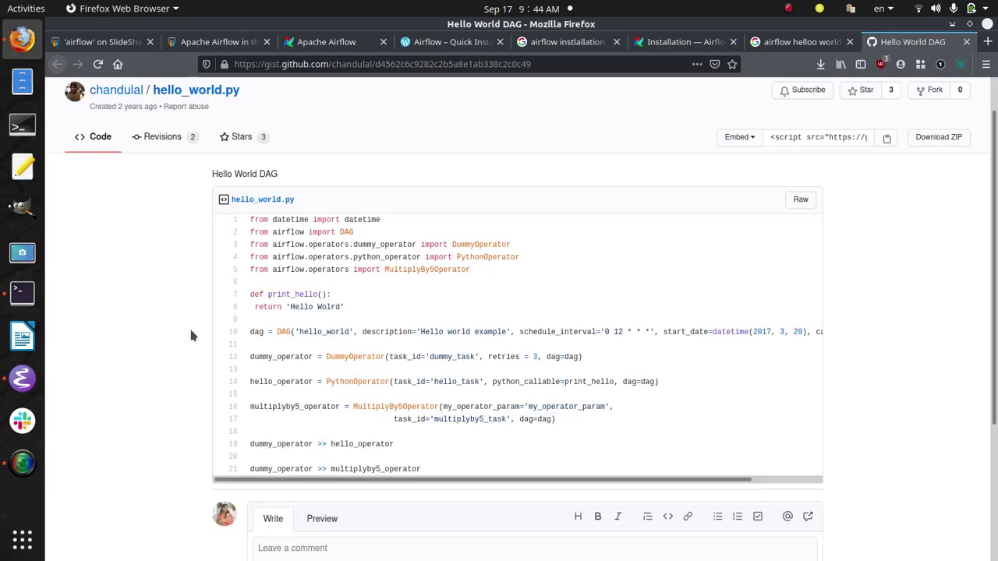
left_click(430, 50)
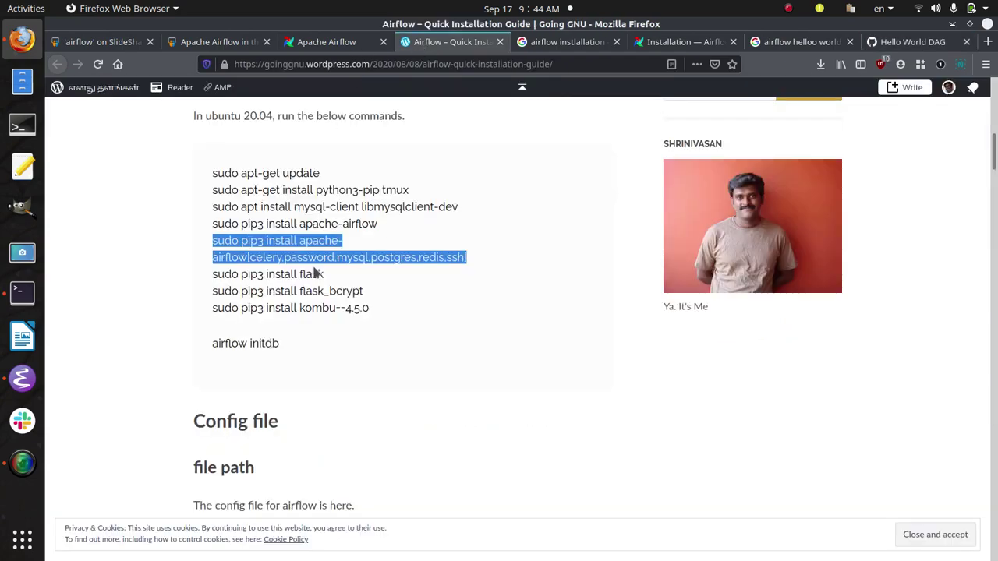
key("alt+Tab")
key("ctrl+shift+v")
key("Return")
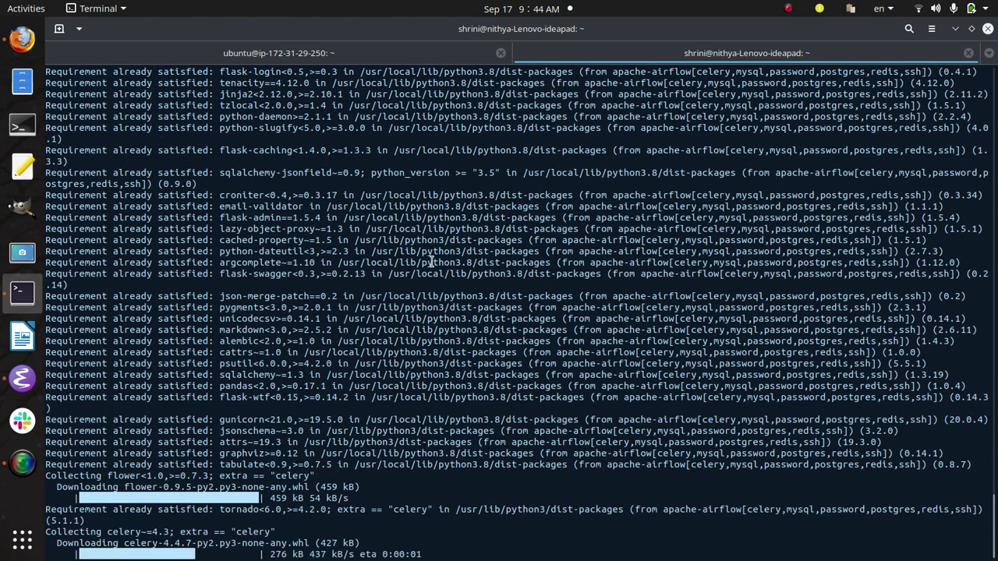
Step: Check the progress of the extras installation in the Terminal and return to the guide in Firefox
key("alt+Tab")
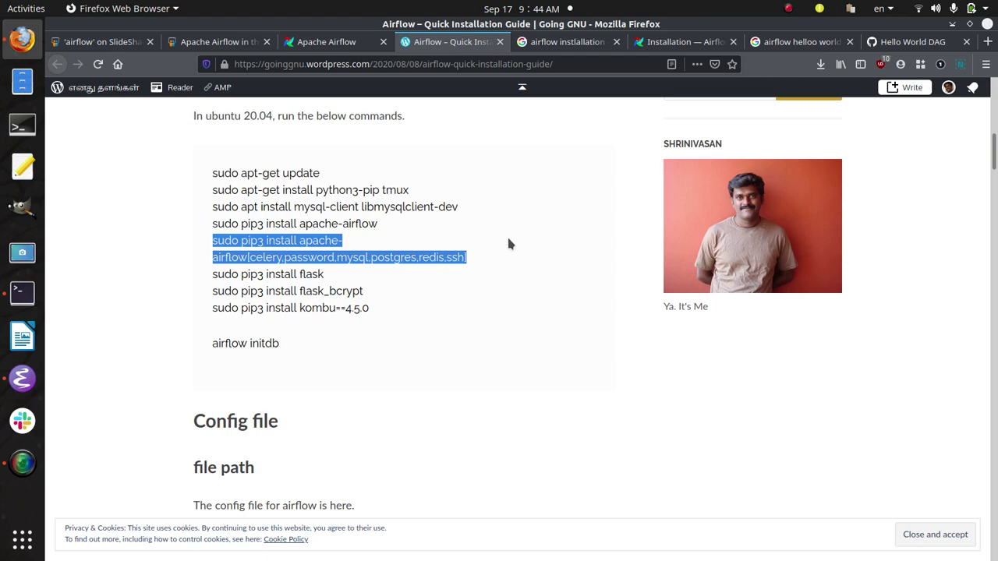
key("alt+Tab")
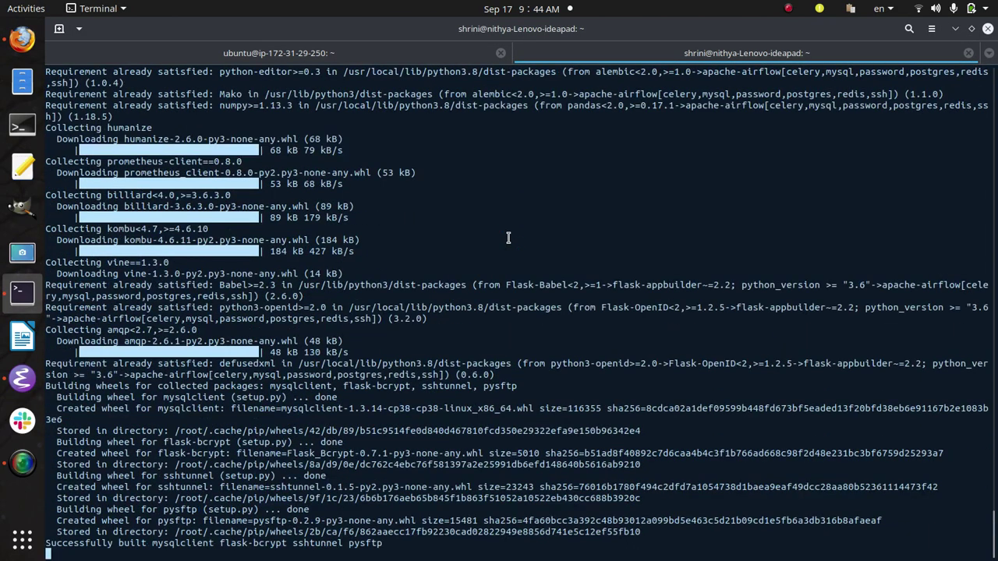
key("alt+Tab")
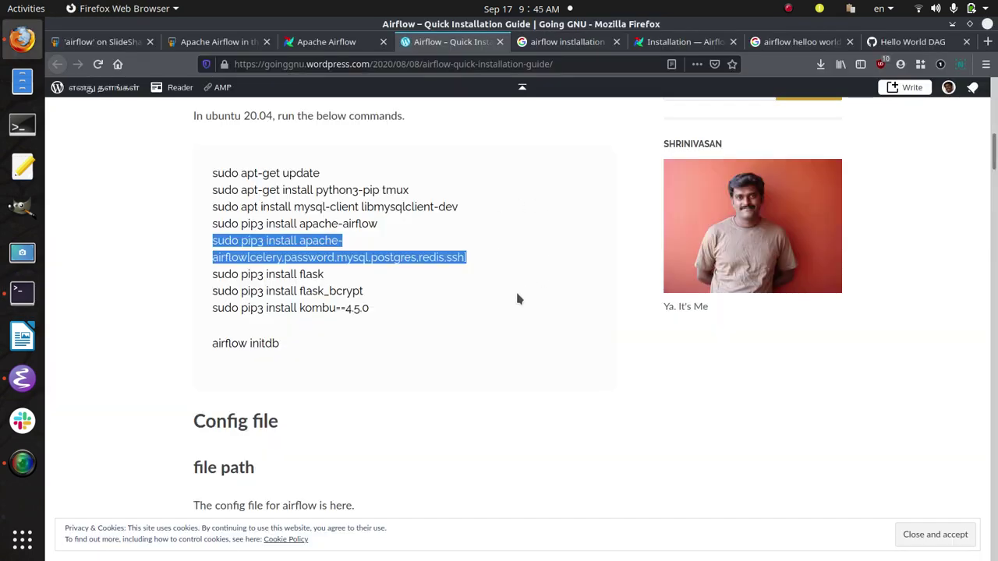
Step: Read the guide's config file section, examining the dags_folder, executor, sql_alchemy_conn and webserver authentication settings down to Adding users
scroll(517, 298, "down", 3)
scroll(517, 299, "down", 1)
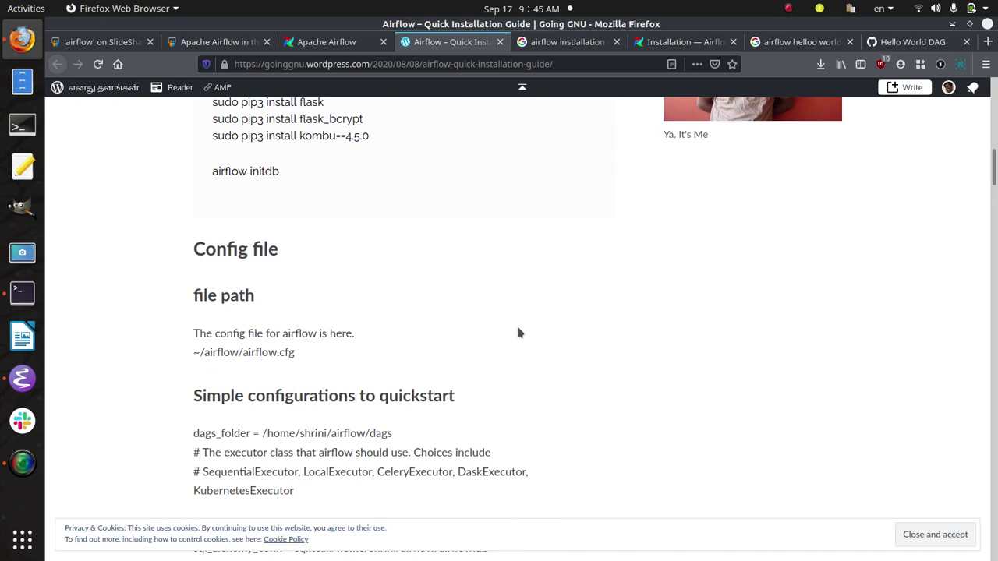
scroll(518, 333, "down", 2)
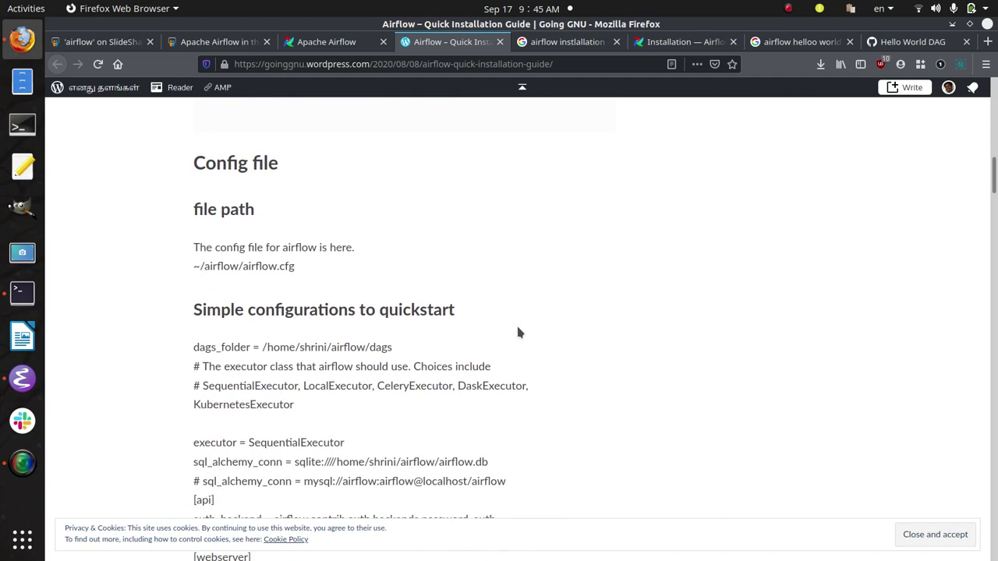
double_click(213, 348)
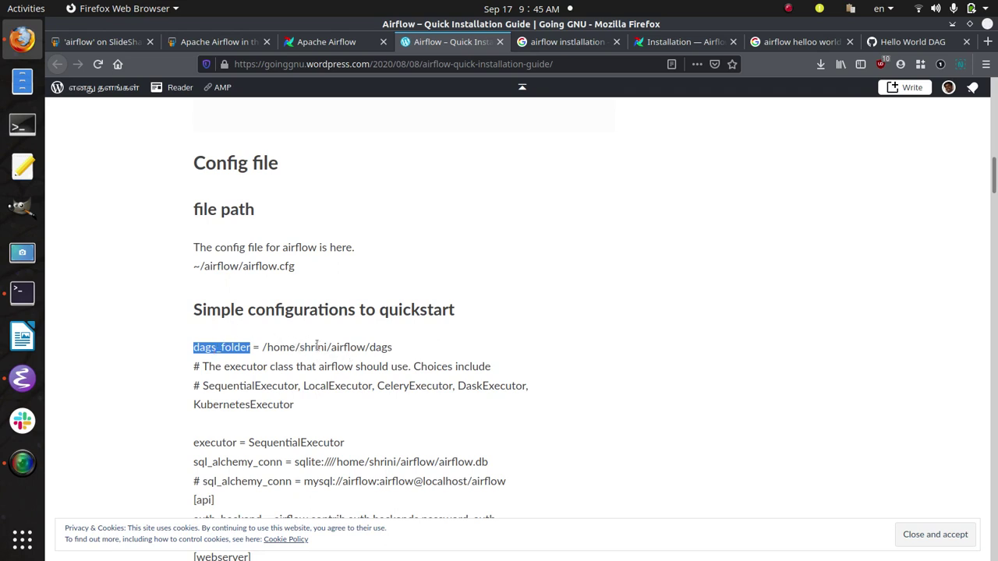
left_click(361, 350)
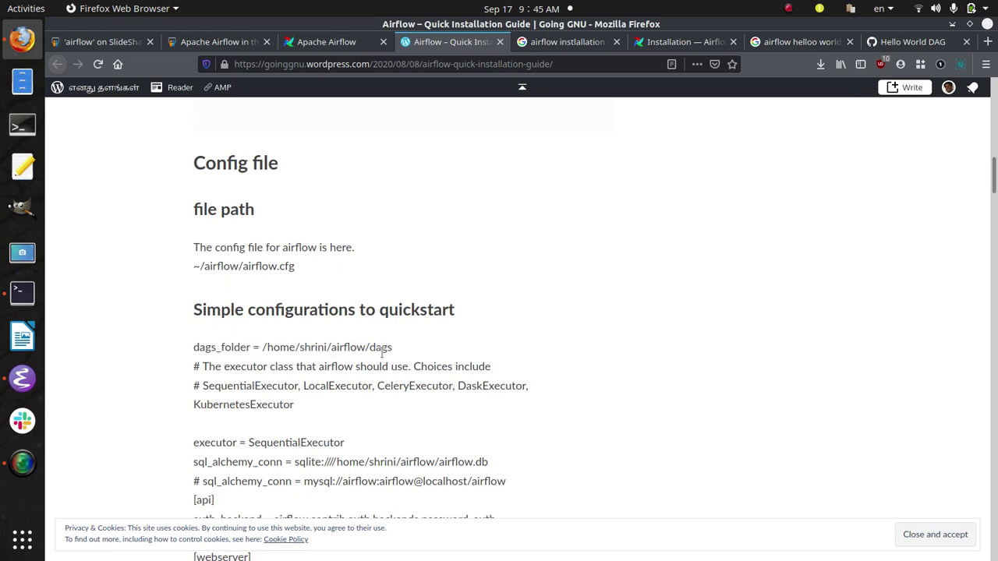
scroll(478, 331, "down", 1)
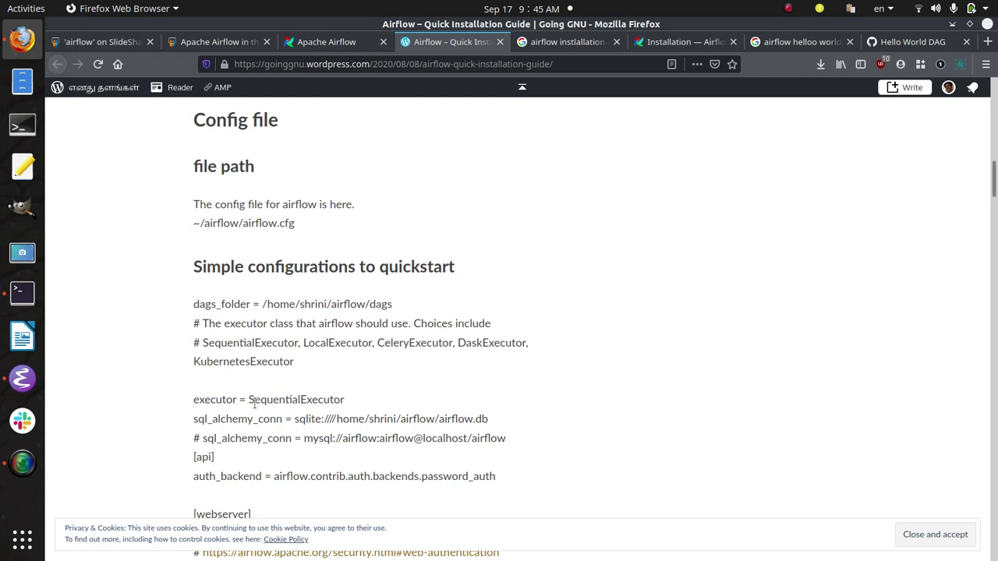
scroll(484, 309, "down", 1)
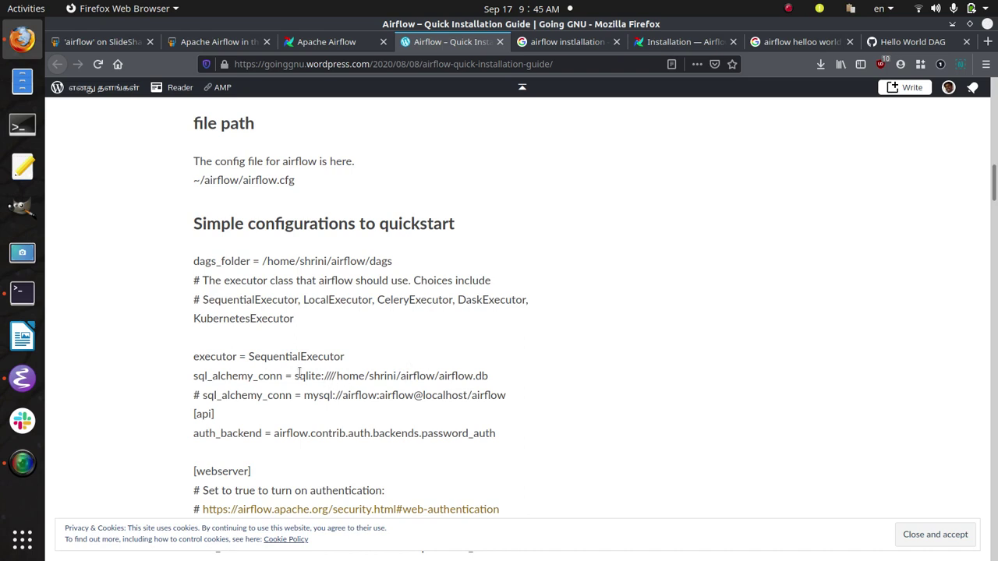
scroll(327, 370, "down", 1)
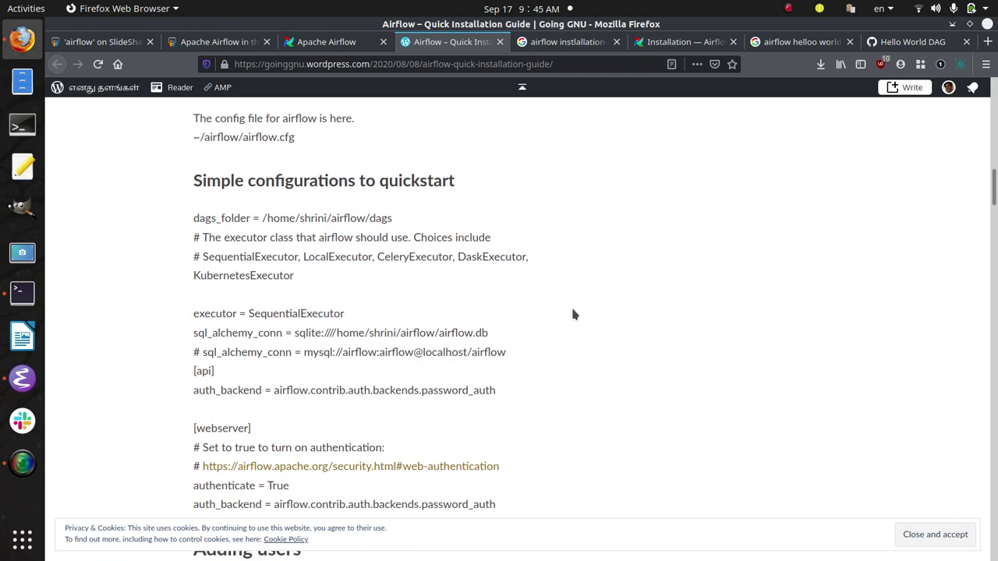
scroll(572, 312, "down", 1)
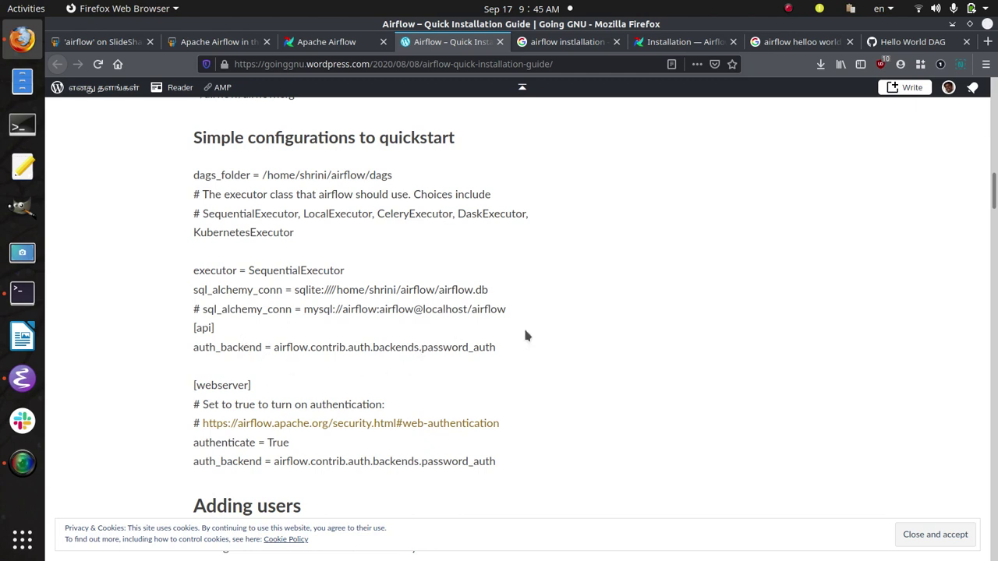
scroll(525, 336, "down", 1)
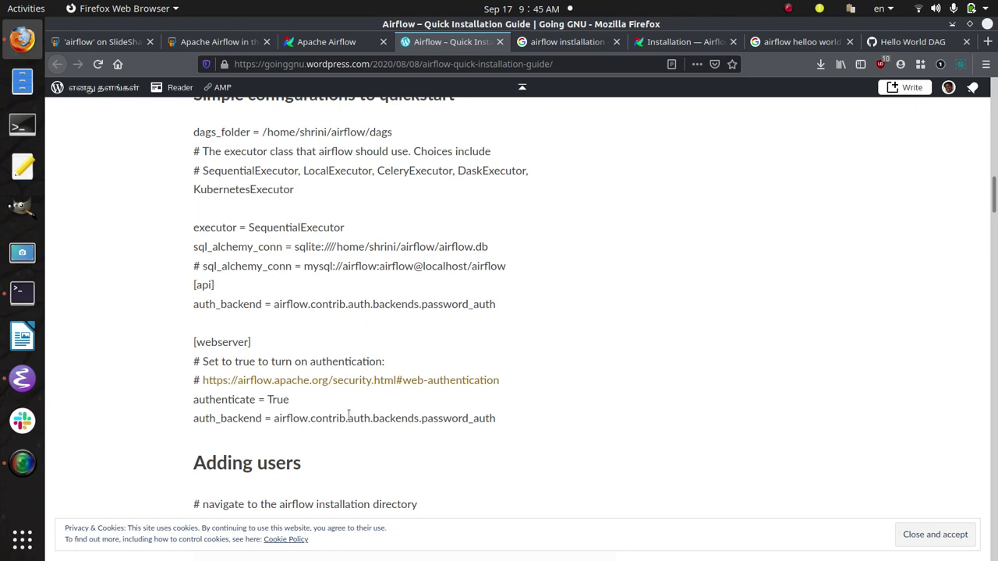
scroll(583, 341, "down", 2)
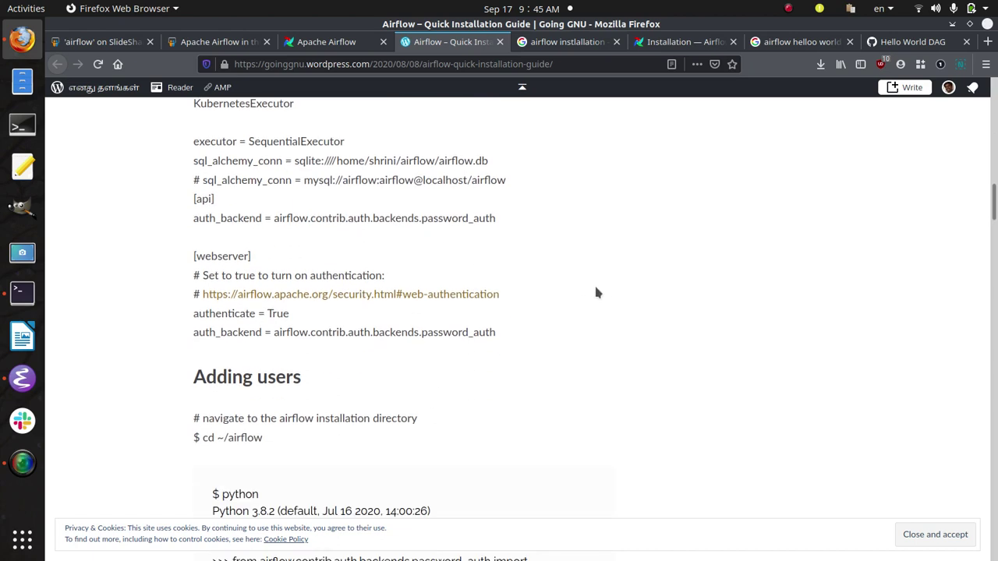
Step: Read the guide's sections on adding users, initializing the database, starting the webserver and scheduler, command line testing, and API examples
scroll(587, 256, "down", 5)
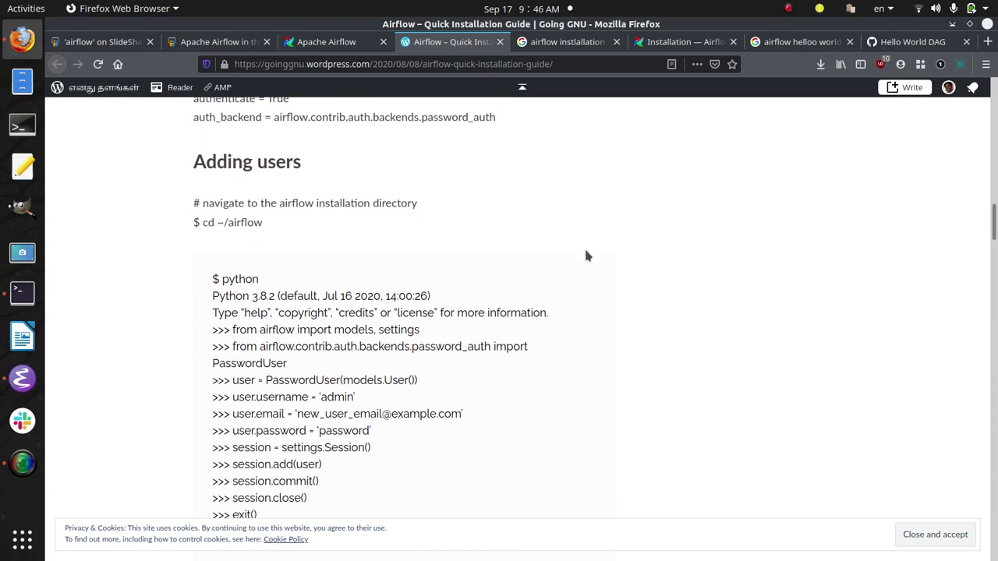
scroll(585, 254, "down", 1)
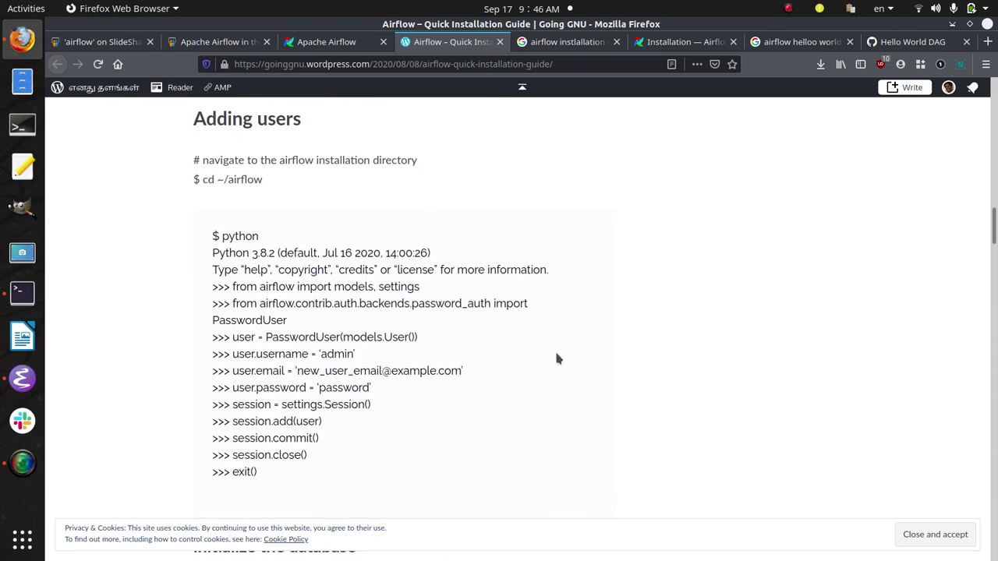
scroll(556, 357, "down", 5)
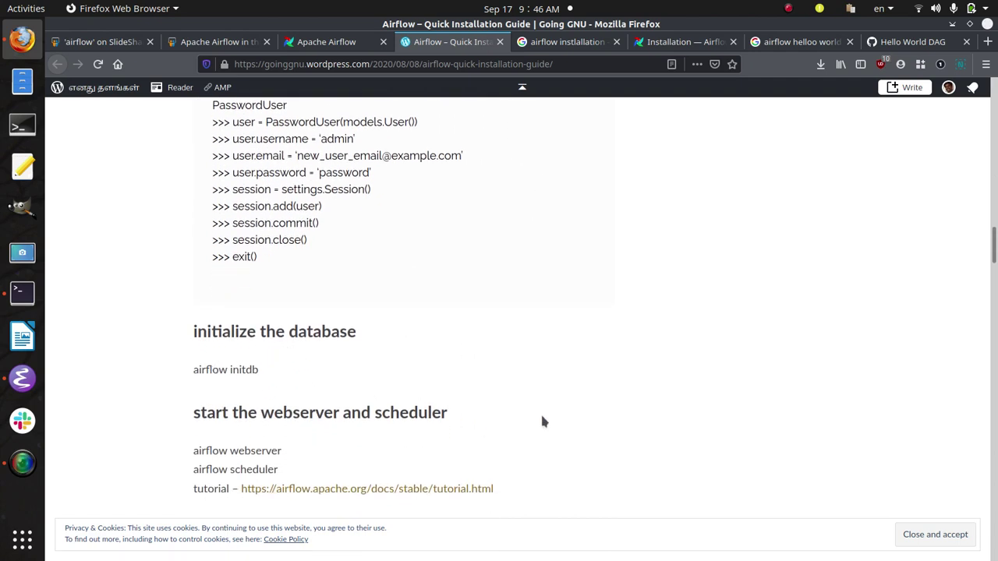
scroll(312, 411, "down", 1)
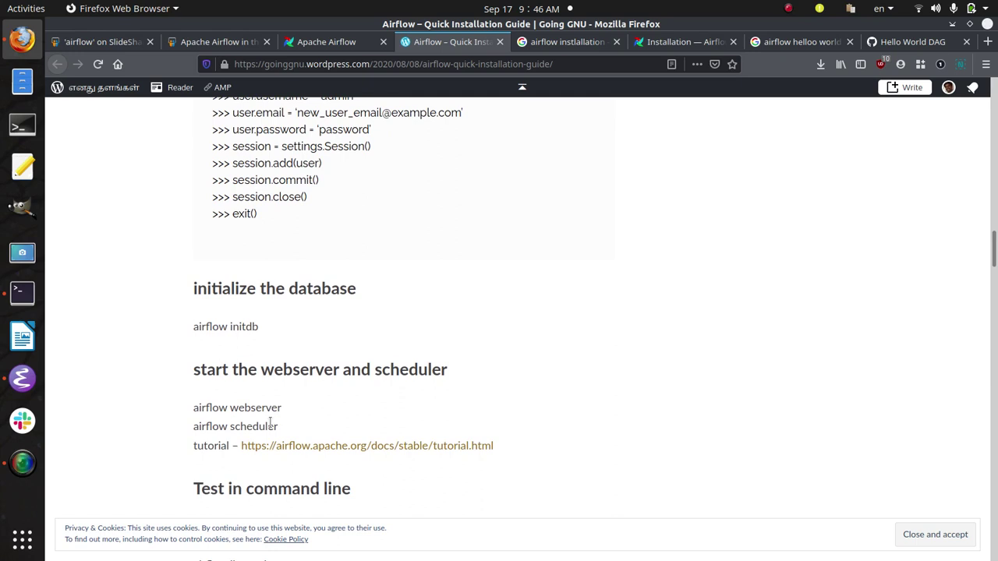
scroll(592, 367, "down", 3)
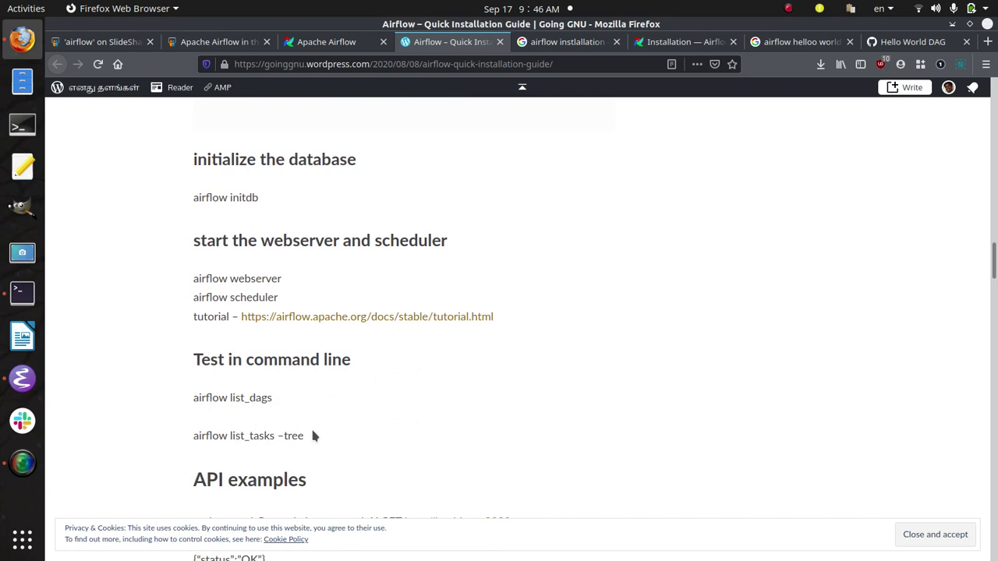
scroll(501, 364, "down", 4)
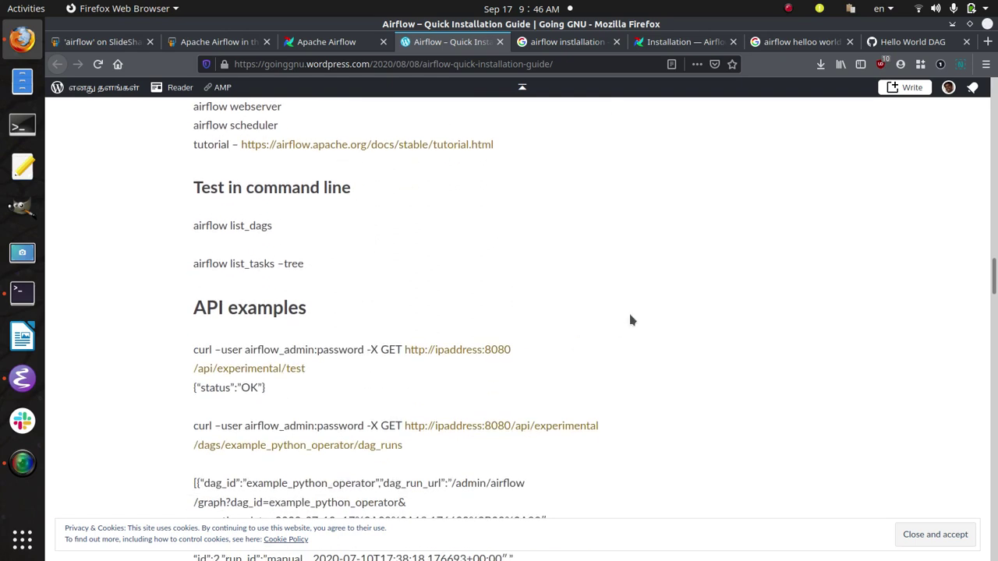
scroll(632, 319, "down", 2)
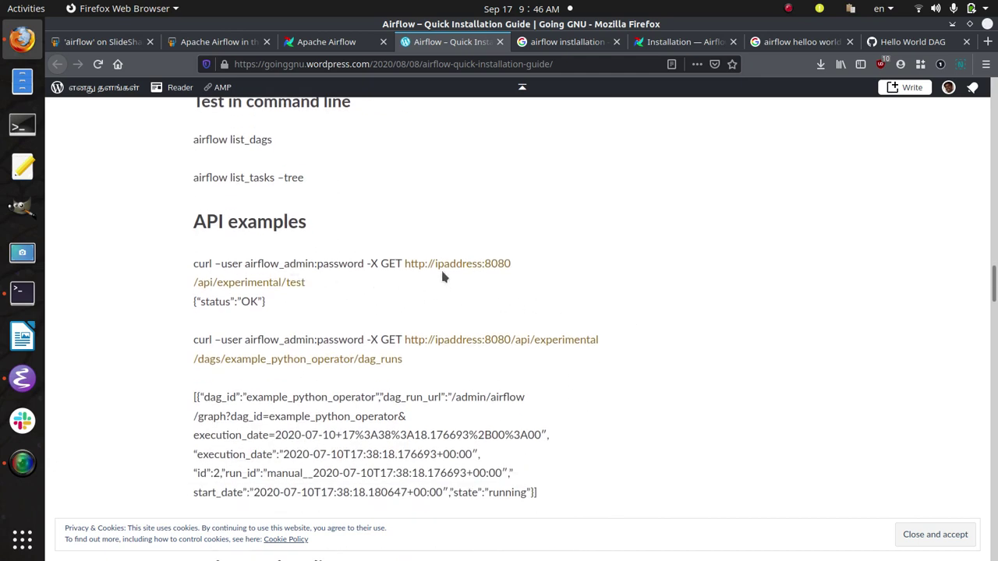
Step: Read the guide's remaining sections on CeleryExecutor with Redis, executor configuration, worker nodes, DAG refreshing and simultaneous requests, down to the links
scroll(646, 323, "down", 5)
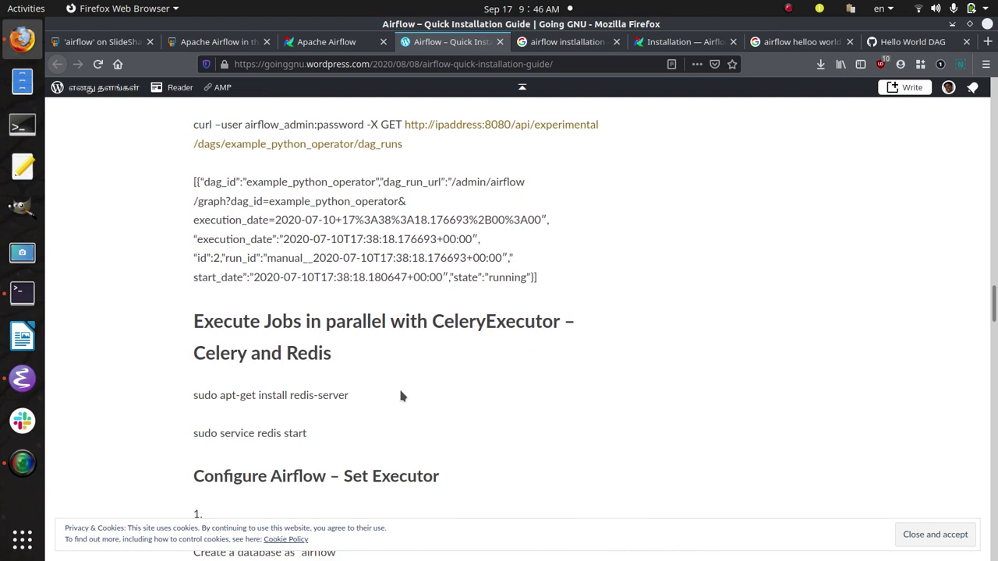
scroll(506, 393, "down", 2)
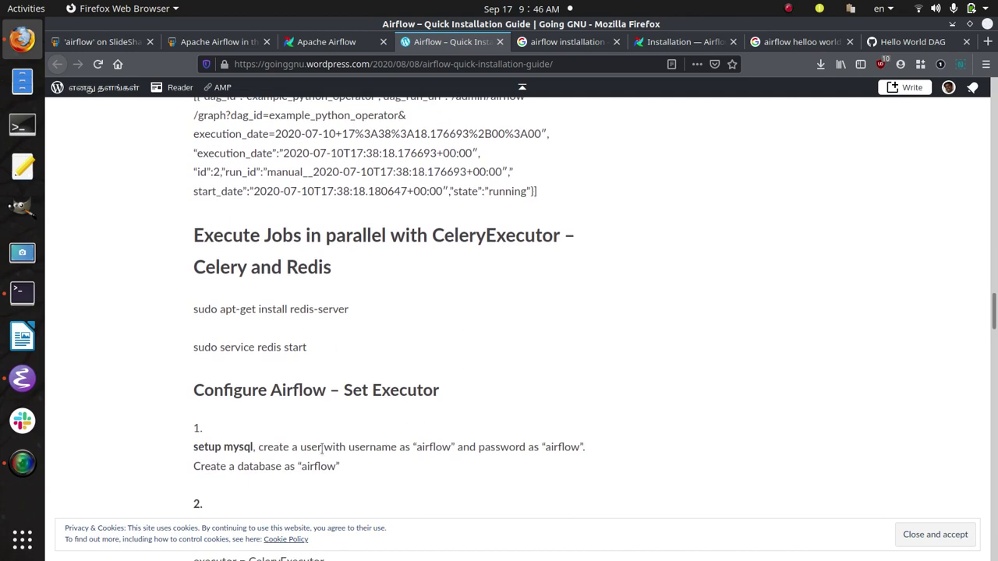
scroll(456, 390, "down", 3)
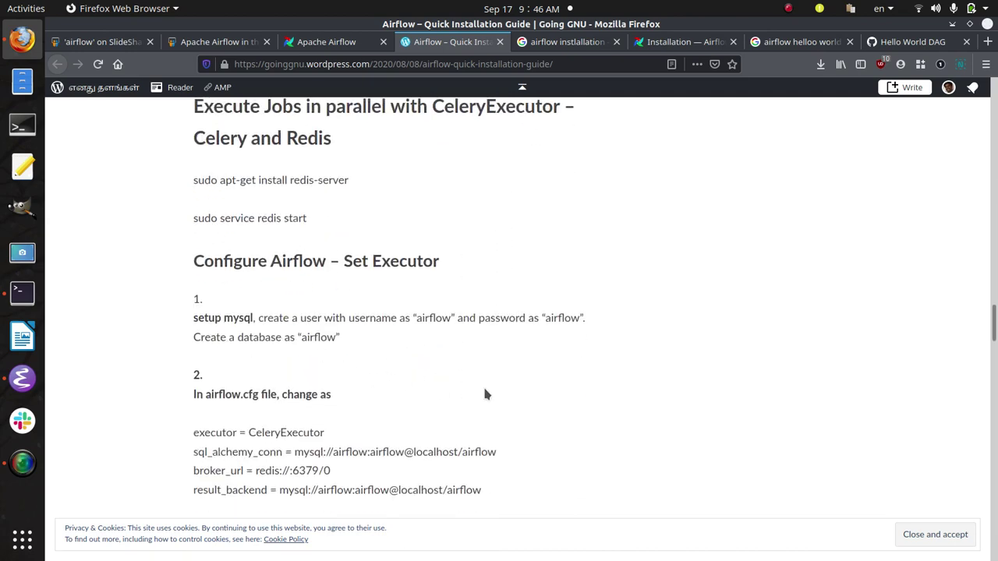
scroll(426, 413, "down", 3)
scroll(423, 414, "down", 7)
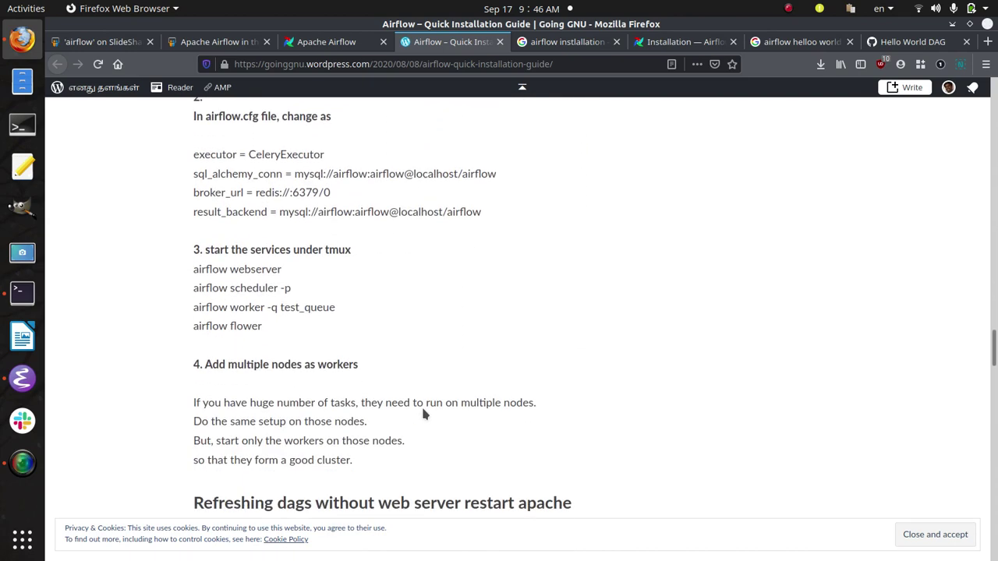
scroll(618, 363, "down", 7)
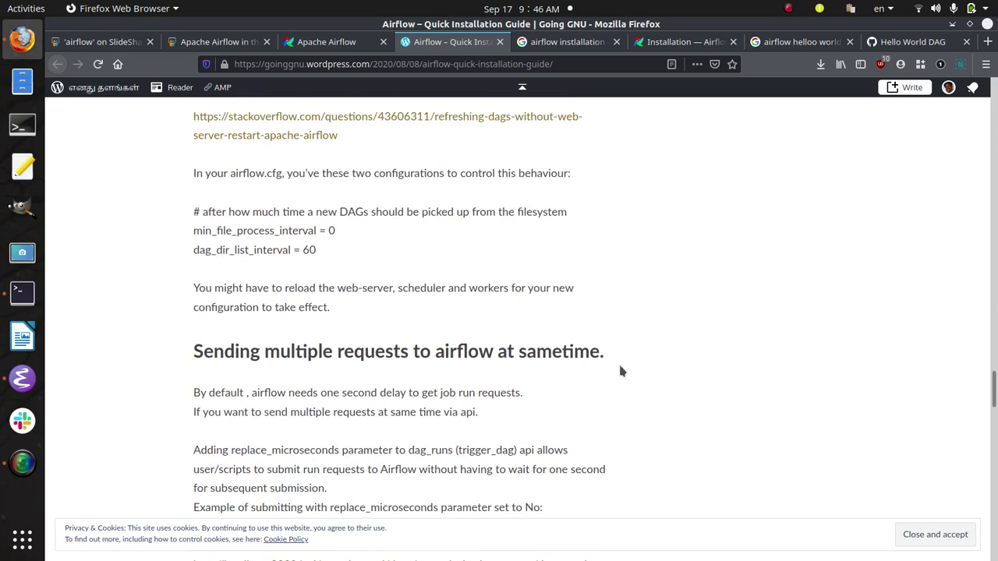
scroll(620, 366, "down", 5)
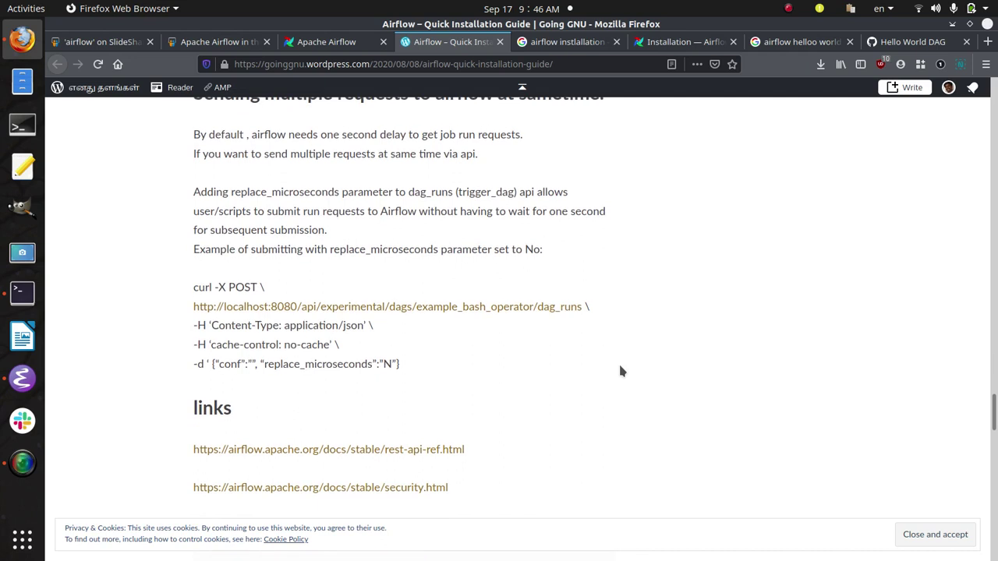
scroll(620, 372, "down", 3)
scroll(531, 354, "down", 5)
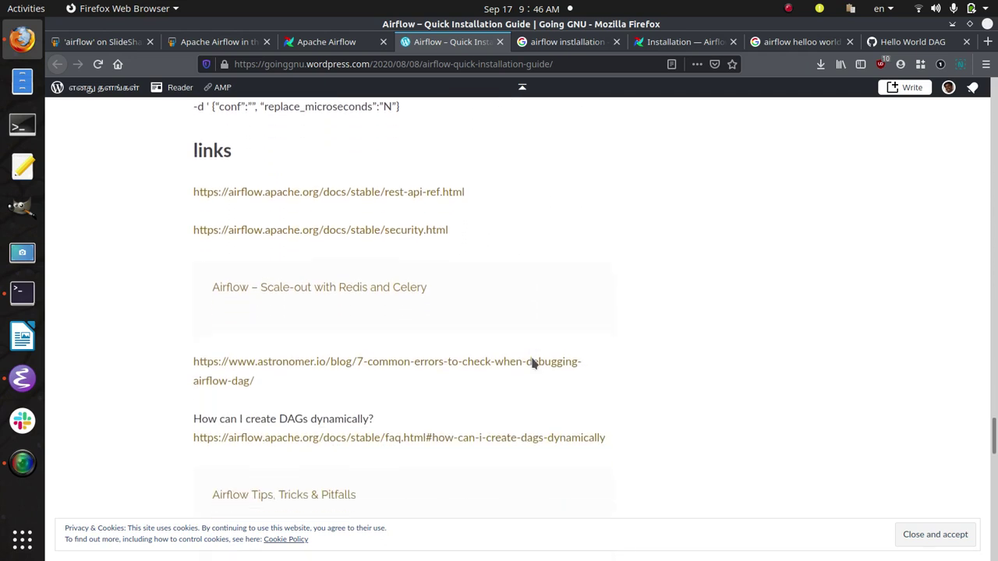
scroll(637, 315, "down", 1)
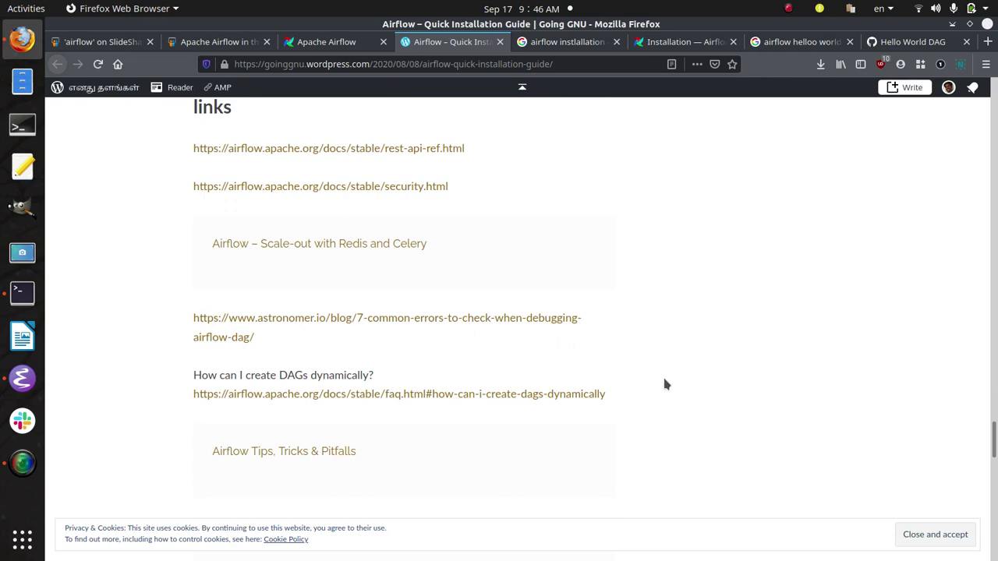
scroll(684, 386, "down", 5)
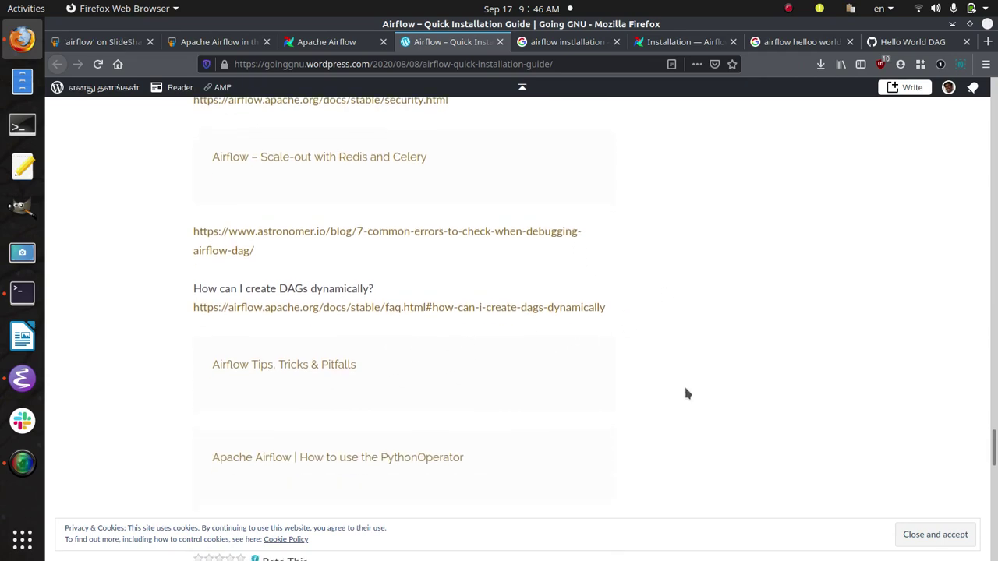
Step: Check the extras installation in the Terminal and run the guide's "sudo pip3 install flask" command
key("alt+Tab")
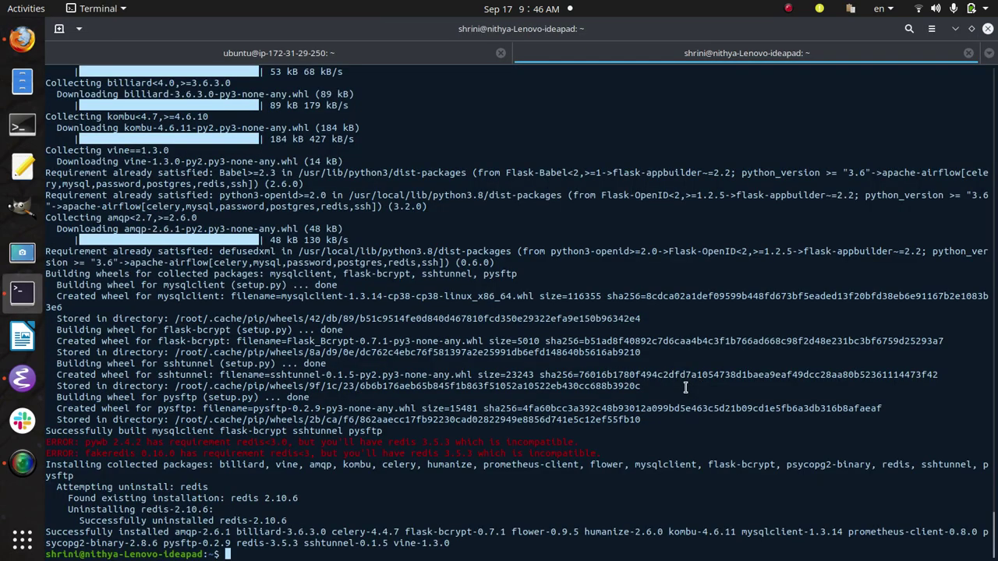
key("alt+Tab")
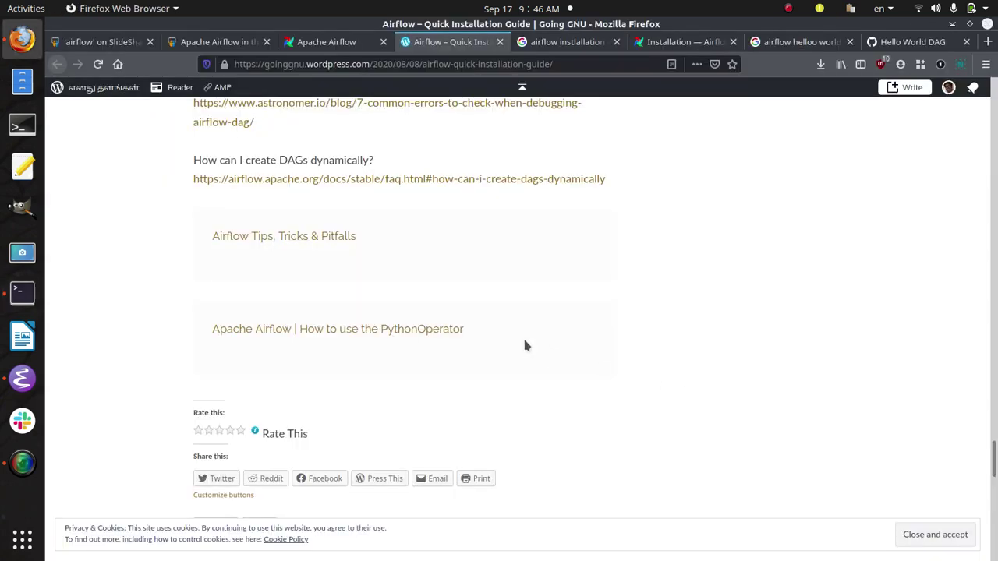
scroll(522, 335, "up", 15)
scroll(524, 340, "down", 15)
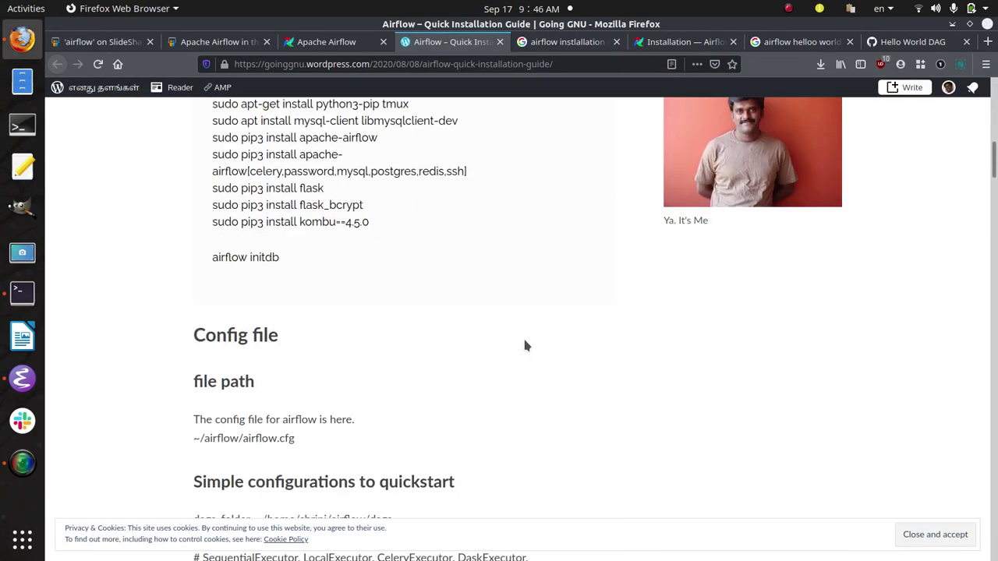
left_click_drag(237, 231, 323, 231)
key("alt+Tab")
type("sudo pip3 install flask")
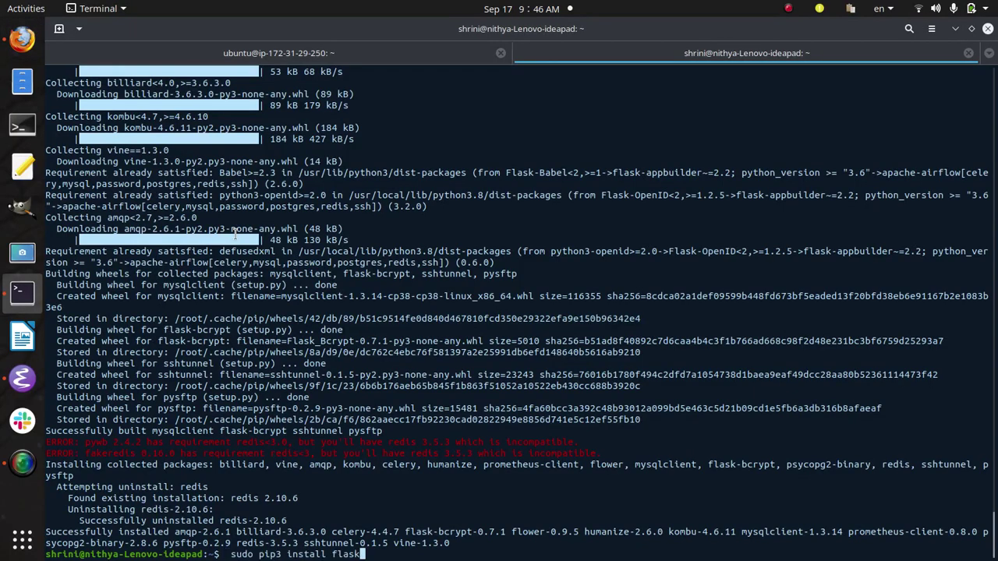
key("Return")
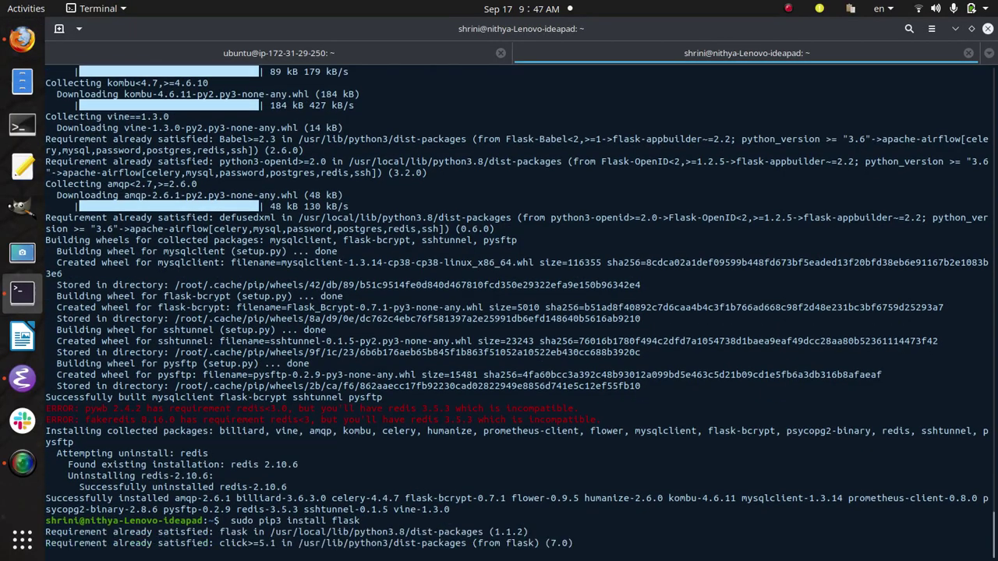
Step: Copy "sudo pip3 install flask_bcrypt" from the guide in Firefox and run it in the Terminal
key("alt+Tab")
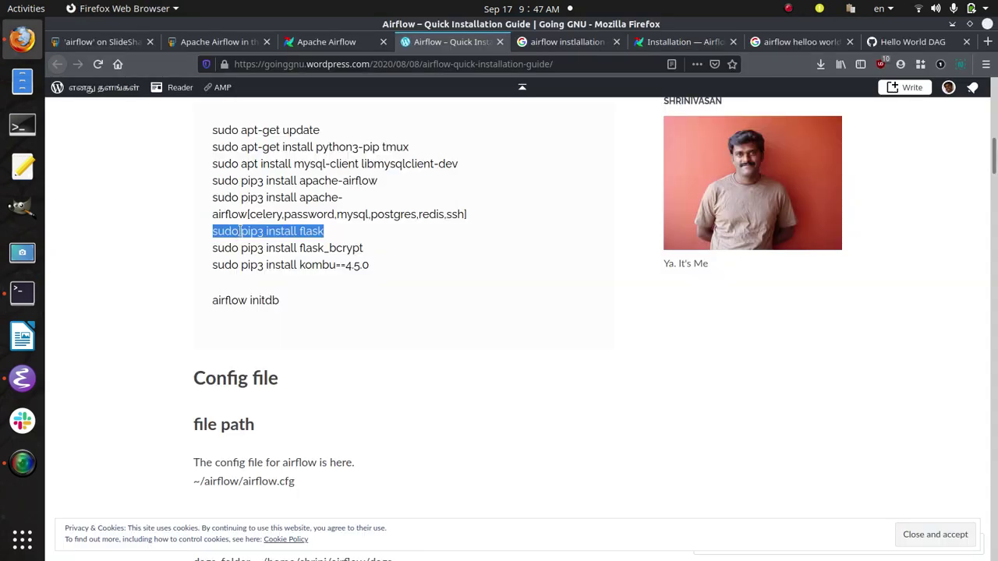
triple_click(259, 247)
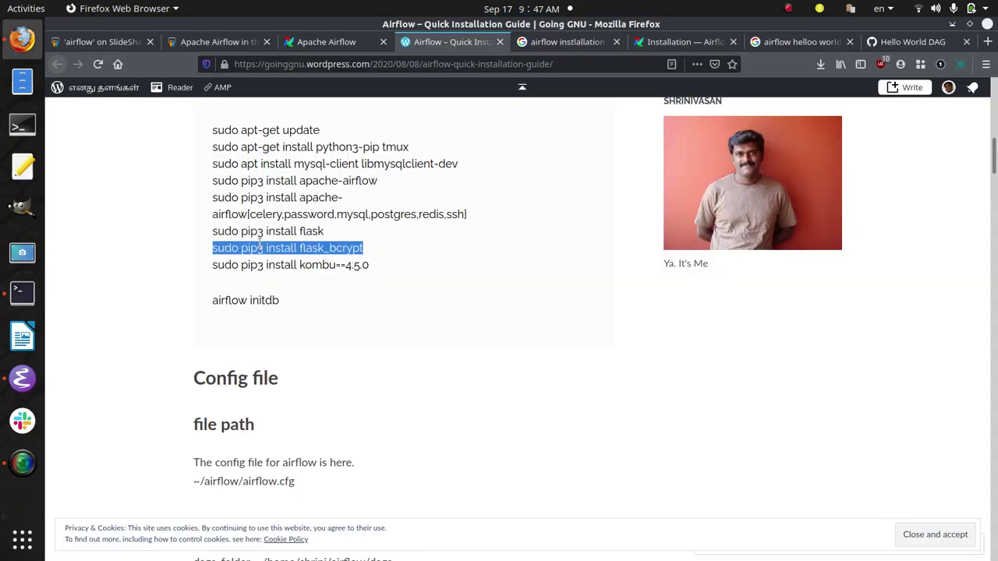
key("ctrl+c")
key("alt+Tab")
key("ctrl+shift+v")
key("Return")
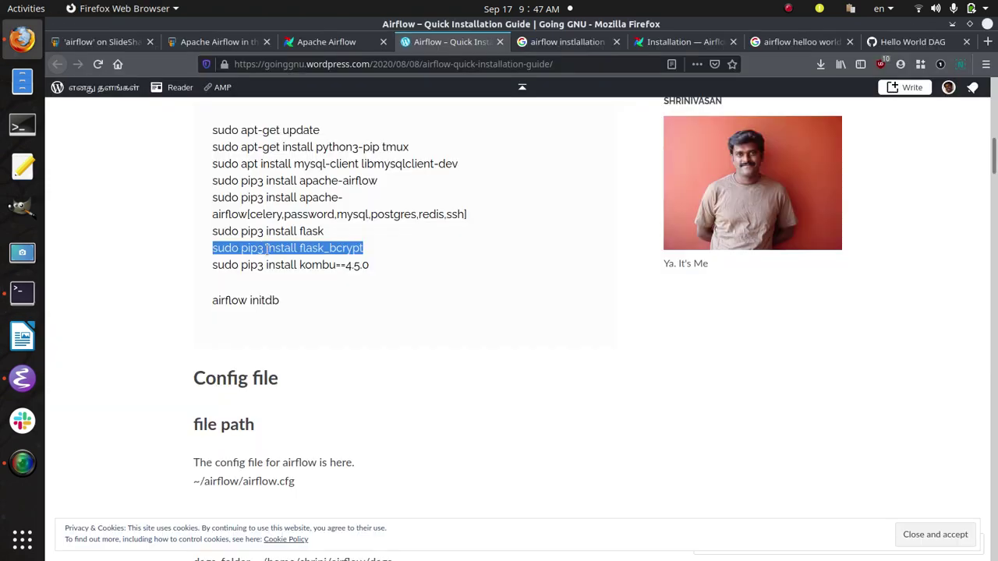
Step: Run the guide's "sudo pip3 install kombu==4.5.0" command in the Terminal and clear the screen once it is done
key("alt+Tab")
triple_click(272, 264)
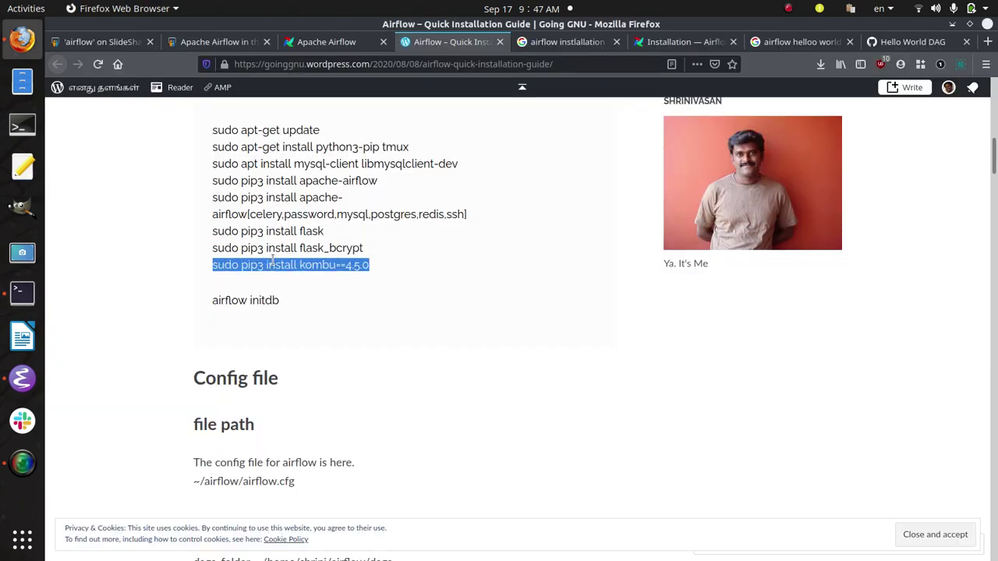
key("ctrl+c")
key("alt+Tab")
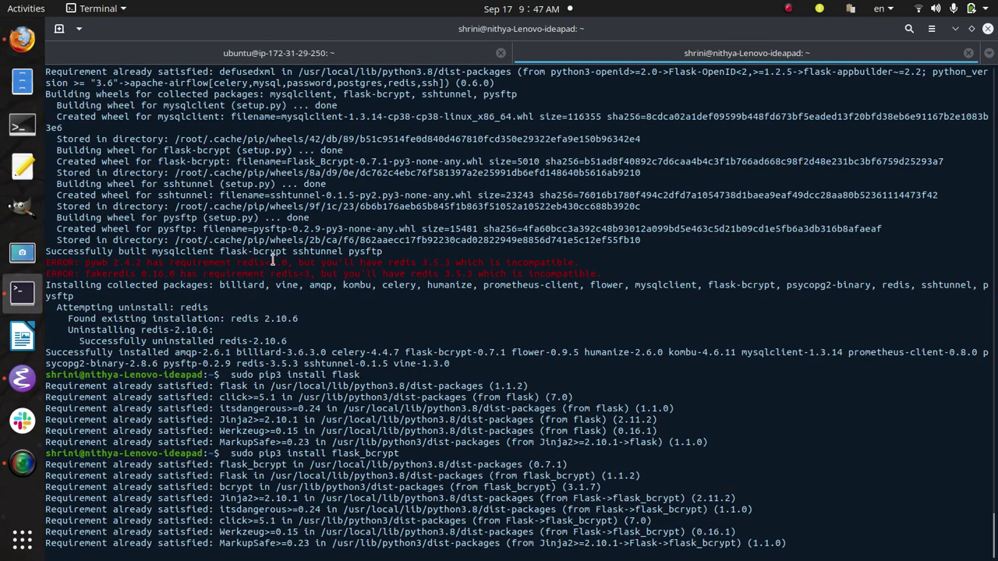
key("ctrl+shift+v")
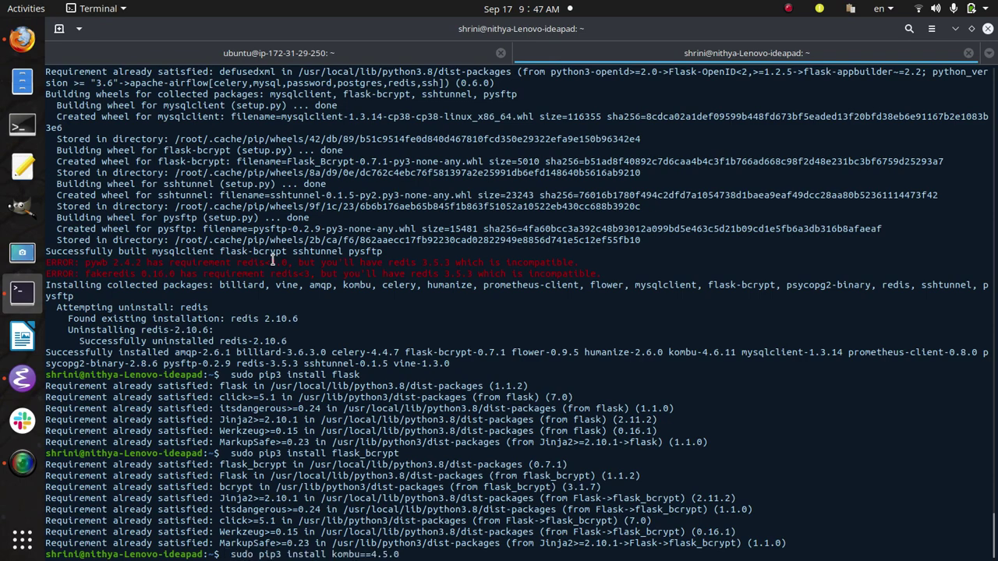
key("Return")
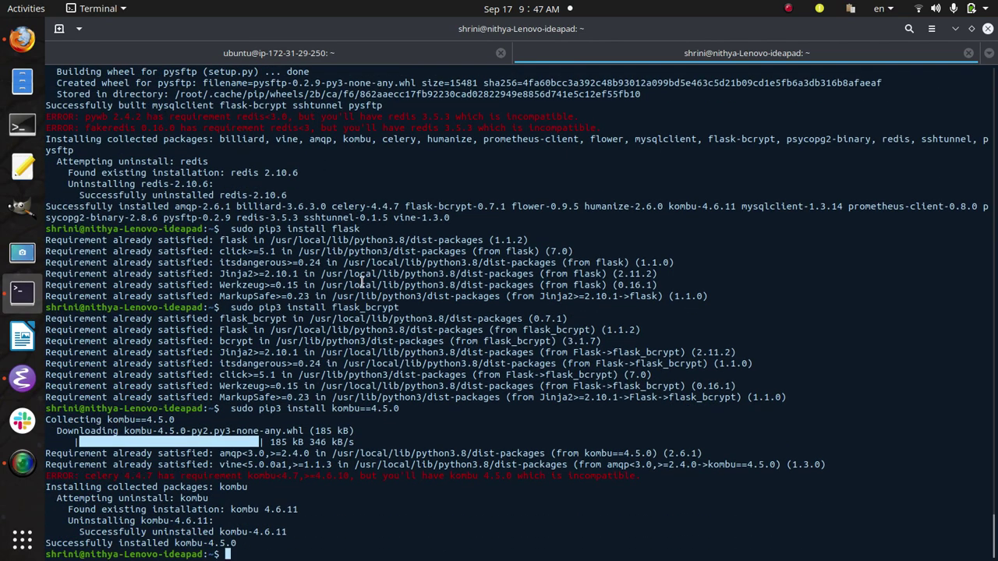
key("ctrl+l")
type("cd ai")
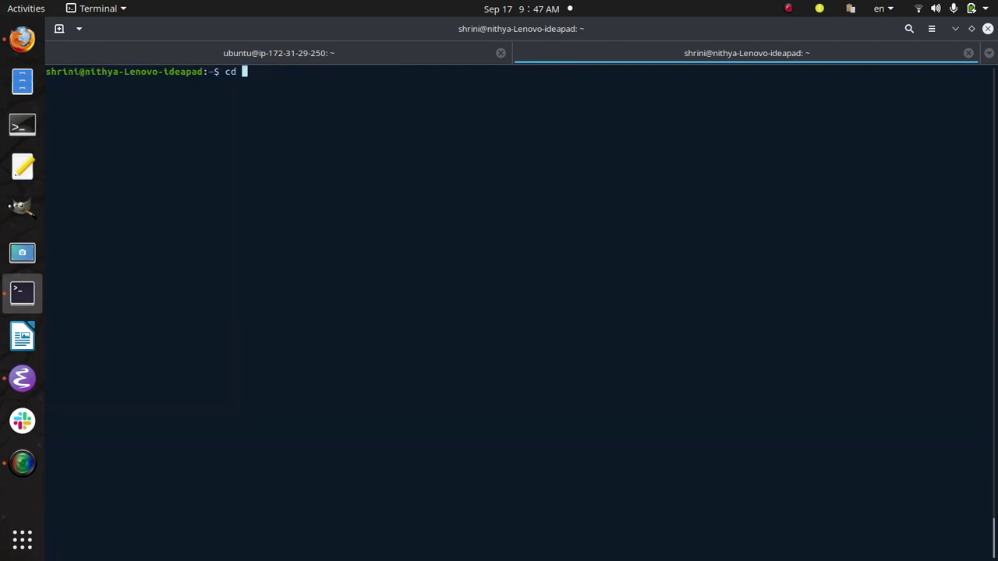
key("BackSpace")
key("BackSpace")
key("BackSpace")
key("BackSpace")
key("BackSpace")
Step: Initialize the Airflow database with "airflow initdb"
type("airflow initdb")
key("Return")
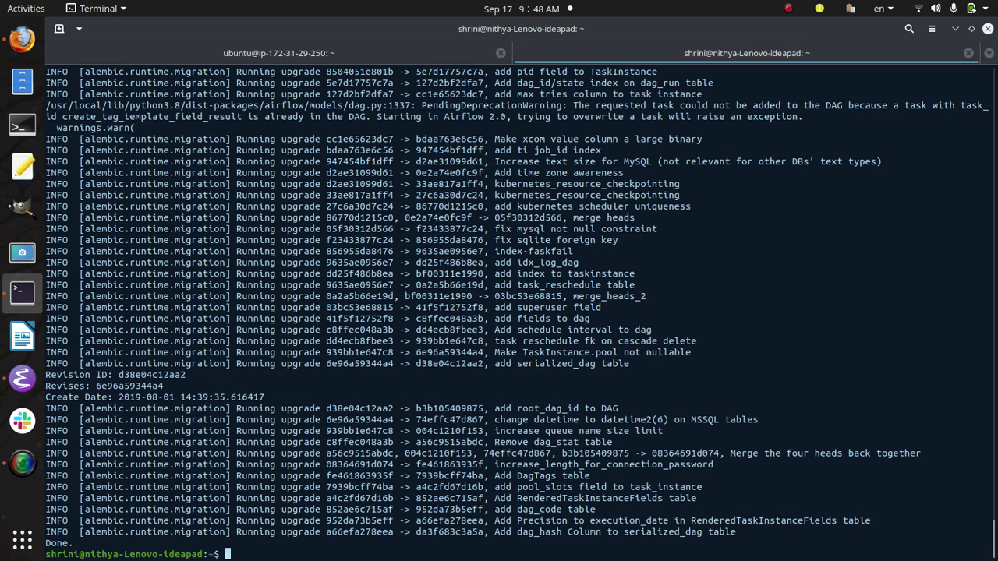
Step: Change into the airflow directory and list its files
type("cd airflow/")
key("Return")
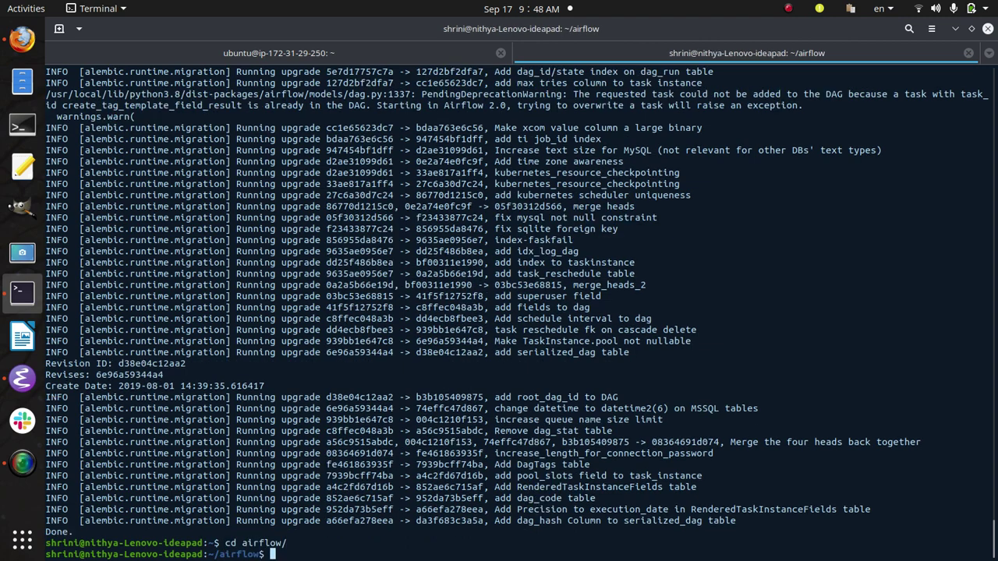
type("ls")
key("Return")
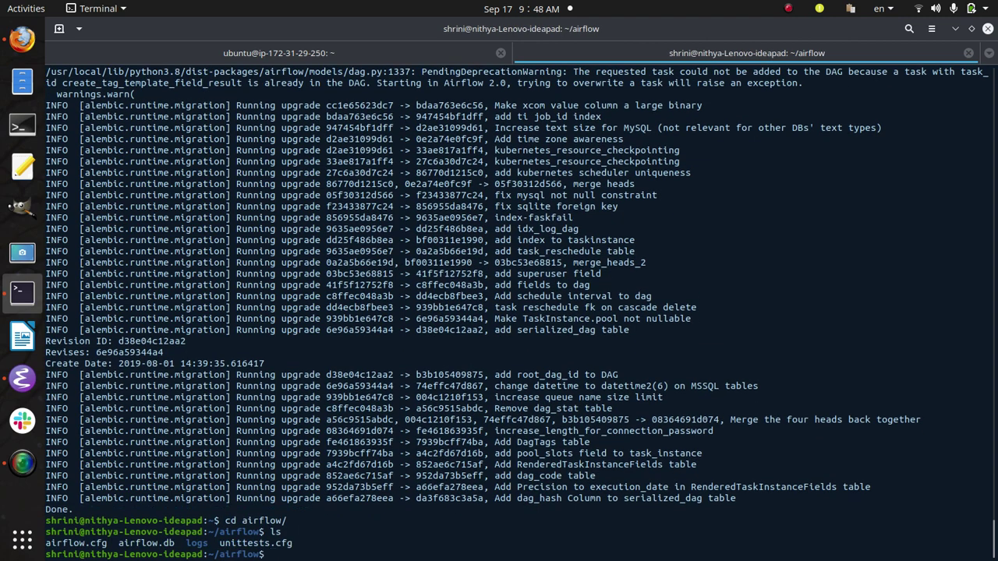
Step: Clear the terminal, open airflow.cfg with less, and examine the dags_folder and logging settings in the [core] section
key("ctrl+l")
type("les")
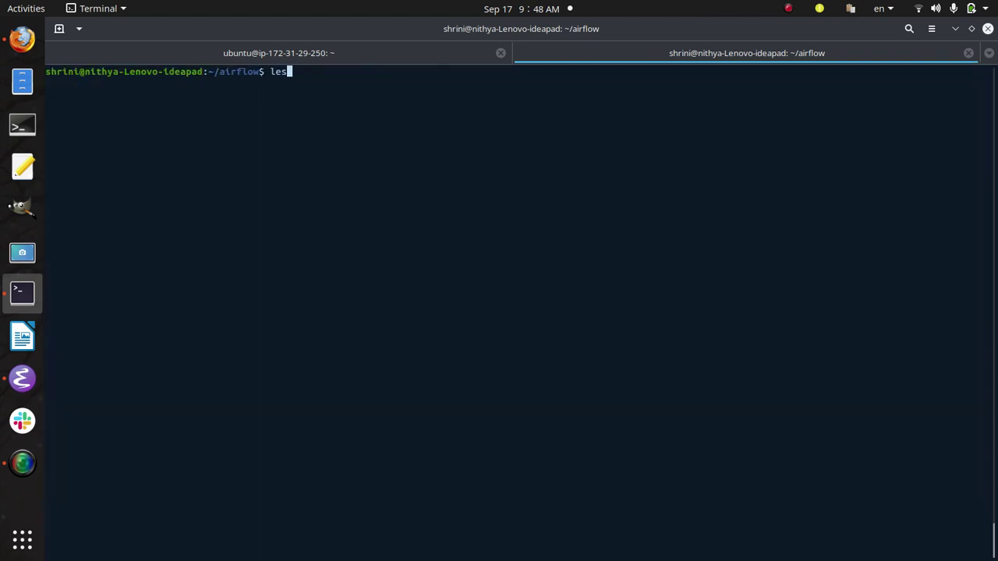
type("s airflow.cfg")
key("Return")
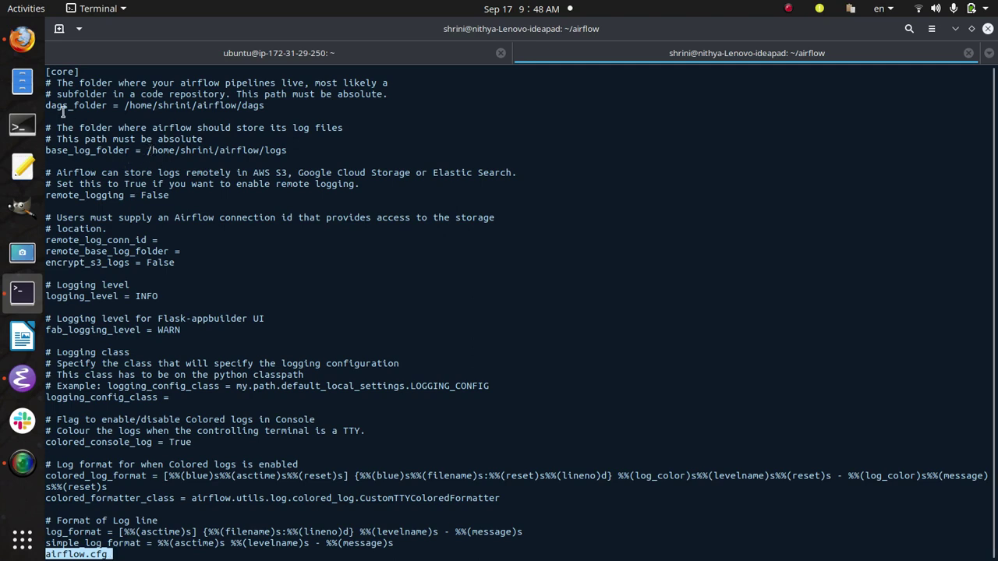
key("Down")
key("Down")
key("Down")
key("Down")
key("Down")
key("Down")
key("Down")
key("Down")
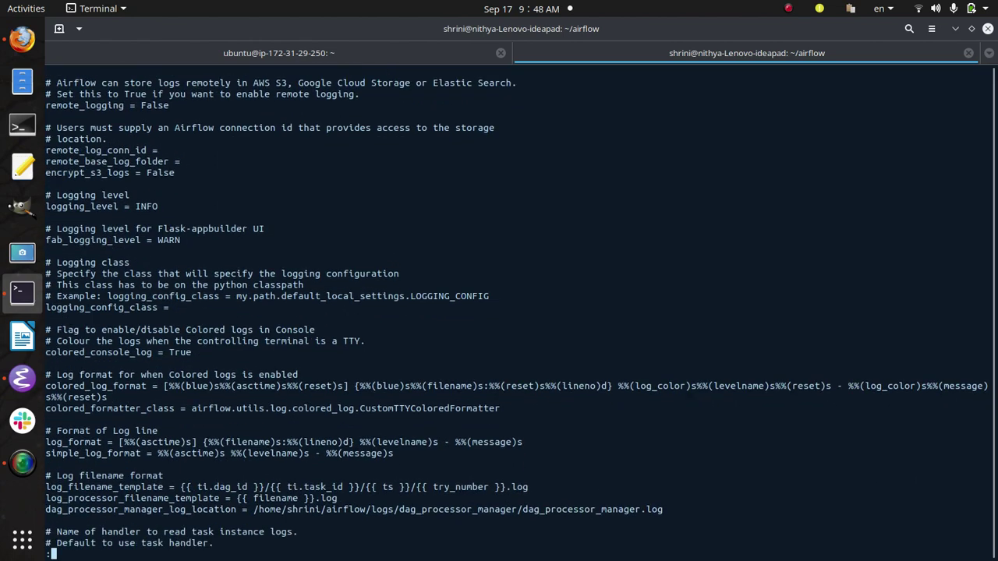
Step: Examine the log format, hostname, default timezone and executor settings in airflow.cfg
key("Down")
key("Down")
key("Down")
key("Down")
key("Down")
key("Down")
key("Down")
key("Down")
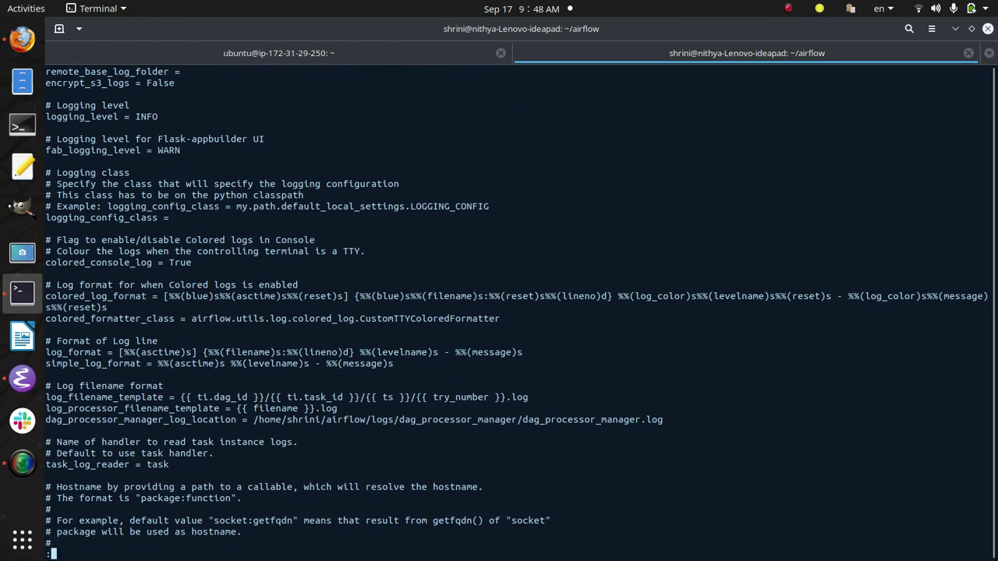
key("Down")
key("Down")
key("Down")
key("Down")
key("Down")
key("Down")
key("Down")
key("Down")
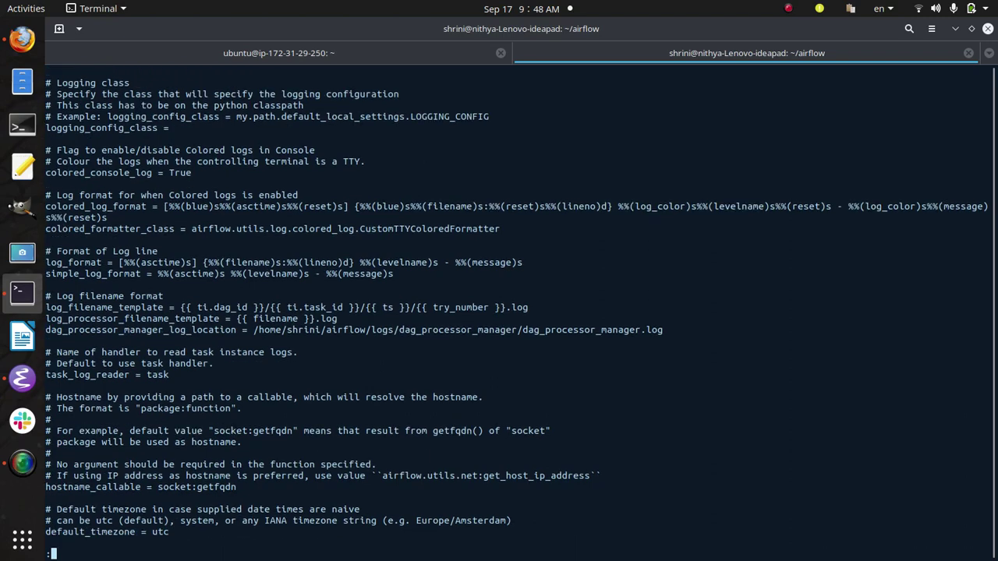
key("Down")
key("Down")
key("Down")
key("Down")
key("Down")
key("Down")
key("Down")
key("Down")
key("Down")
key("Down")
key("Down")
key("Down")
key("Down")
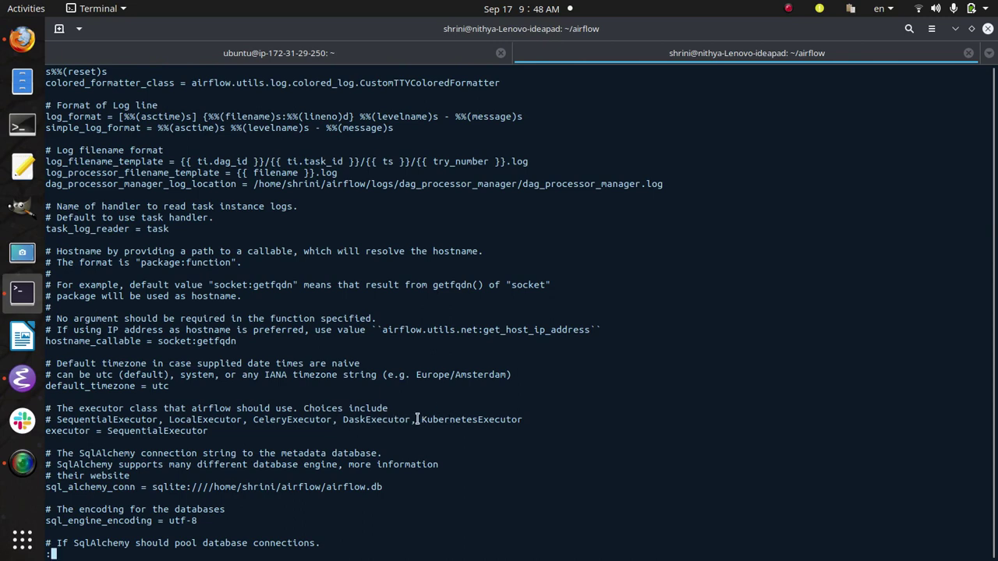
Step: Highlight sql_alchemy_conn and examine the SqlAlchemy connection, encoding and pool settings in airflow.cfg
double_click(91, 486)
key("Down")
key("Down")
key("Down")
key("Down")
key("Down")
key("Down")
key("Down")
key("Down")
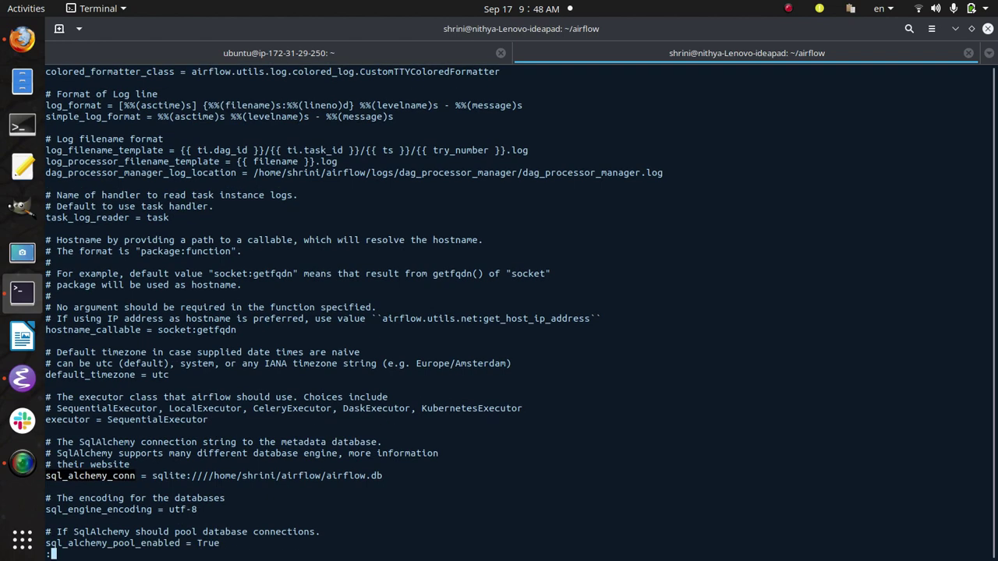
key("Down")
key("Down")
key("Down")
key("Down")
key("Down")
key("Down")
key("Down")
key("Down")
key("Down")
key("Down")
key("Down")
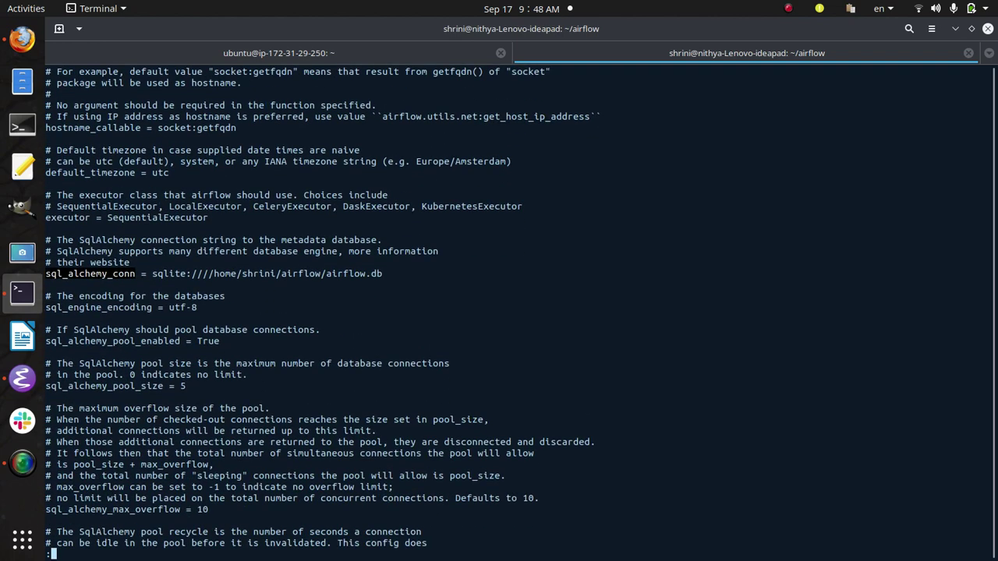
Step: Examine the rest of the [core] section and the sections from [secrets] to [operators] in airflow.cfg
key("space")
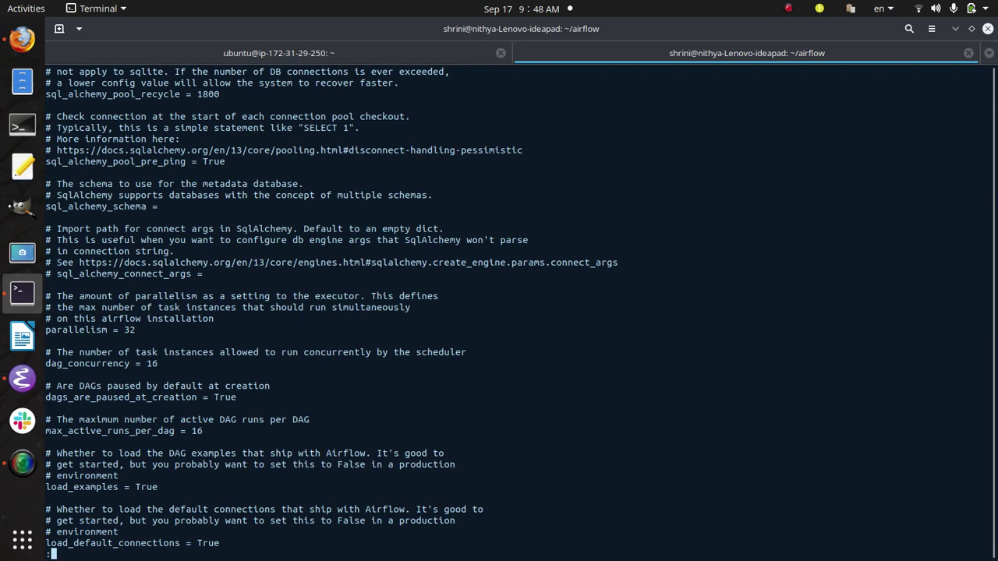
key("space")
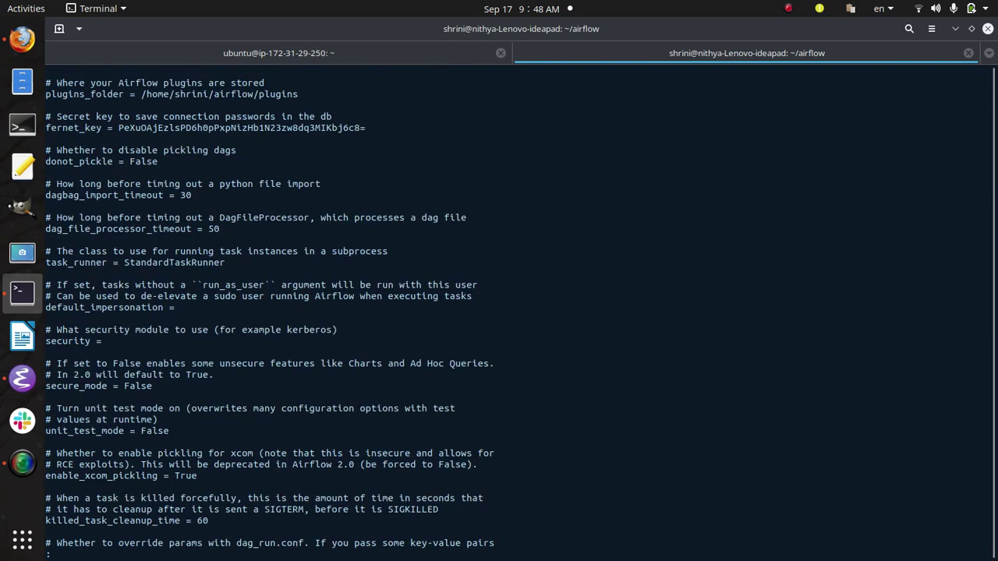
key("space")
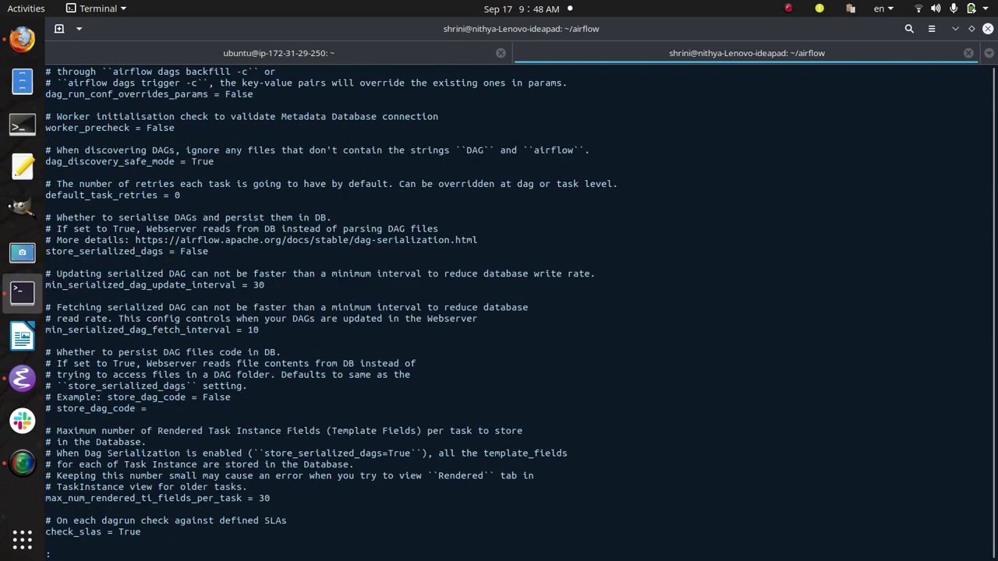
key("space")
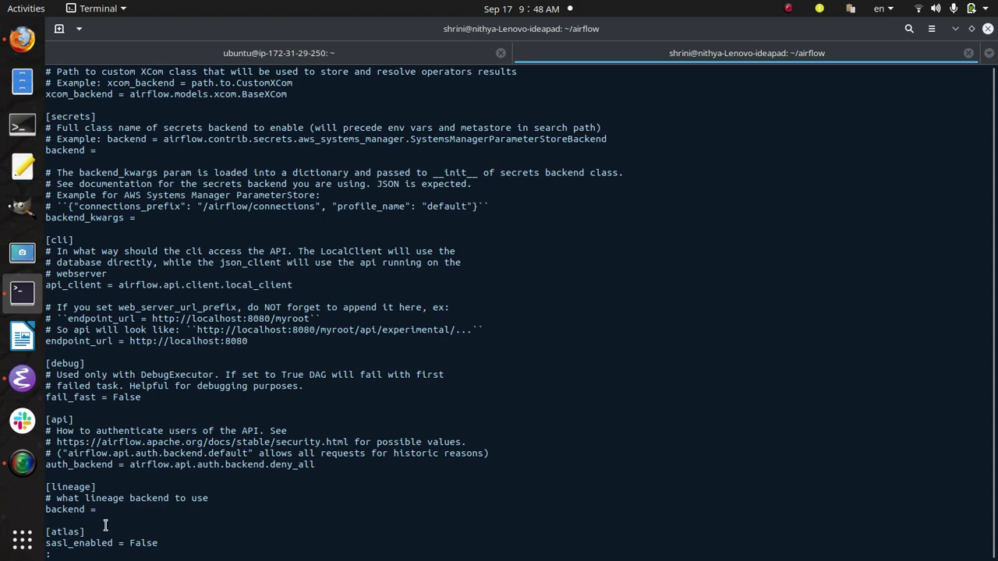
double_click(138, 470)
left_click(139, 469)
key("Down")
key("Down")
key("Down")
key("Down")
key("Down")
key("Down")
key("Down")
key("Down")
key("Down")
key("Down")
key("Down")
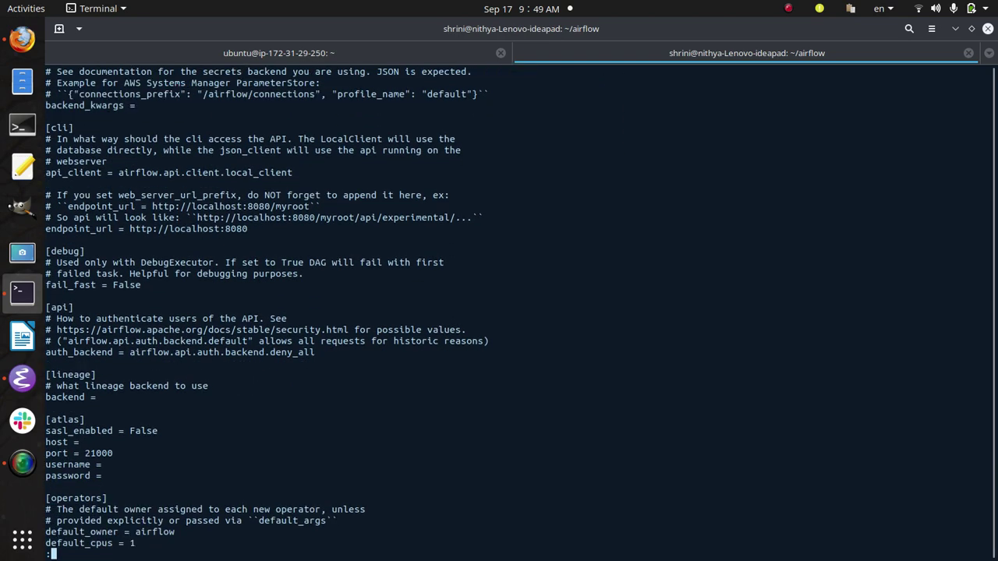
Step: Quit the less view of airflow.cfg and list the airflow directory's files
type("q")
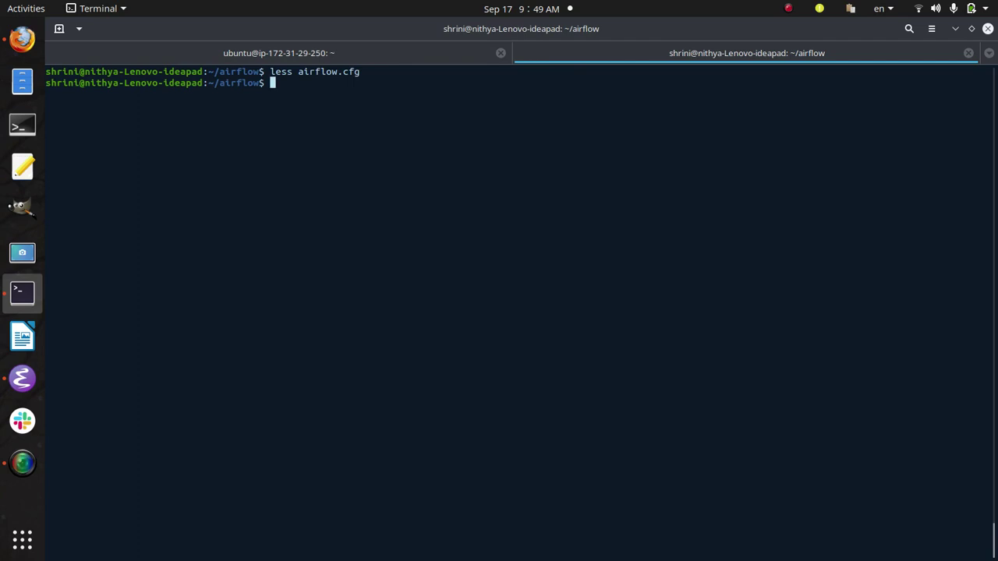
type("ls")
key("Return")
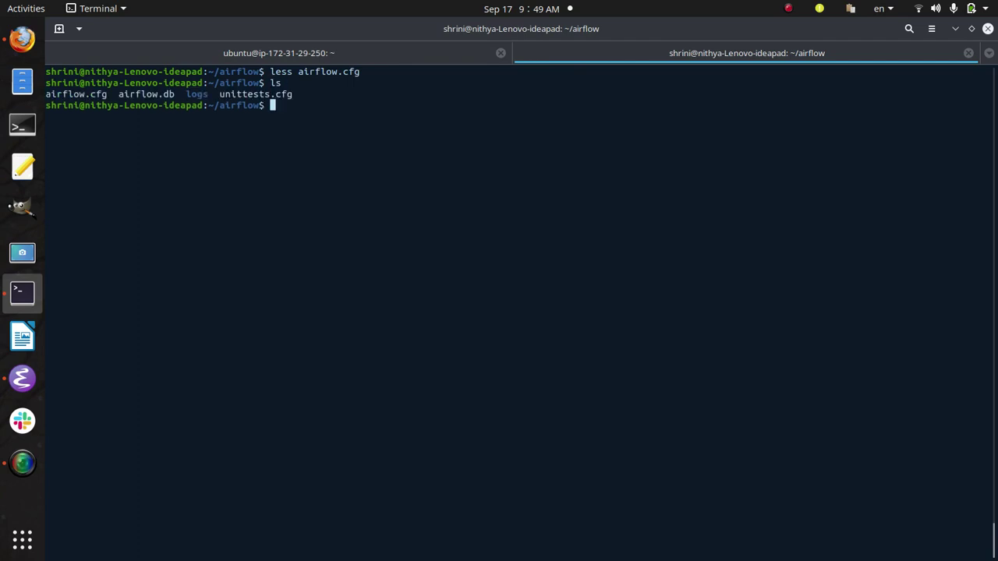
Step: Reopen airflow.cfg with less, search for "exam" to find the load_examples setting, and quit the viewer
key("Up")
key("Up")
key("Return")
type("/")
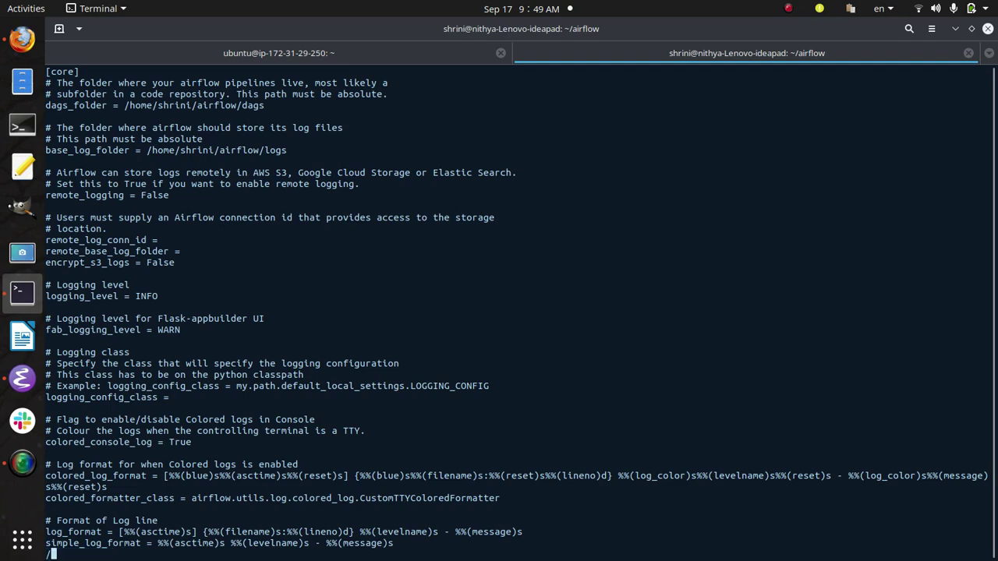
type("exa,")
key("BackSpace")
type("m")
key("Return")
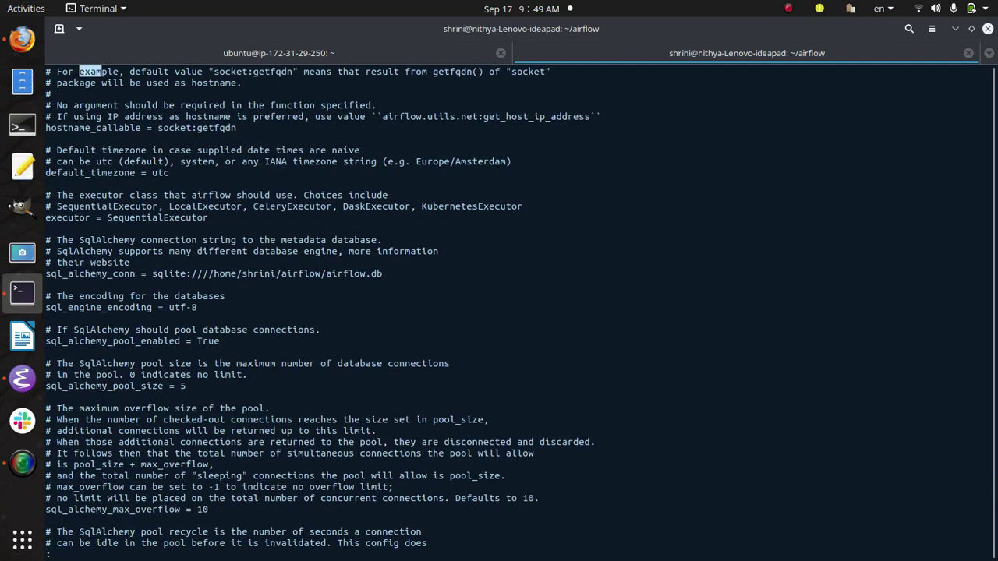
key("n")
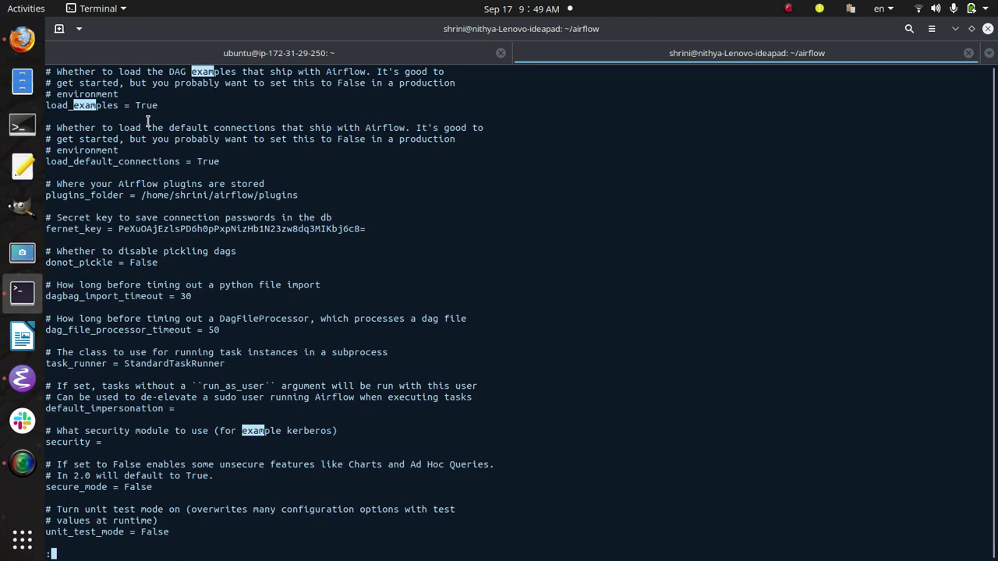
key("q")
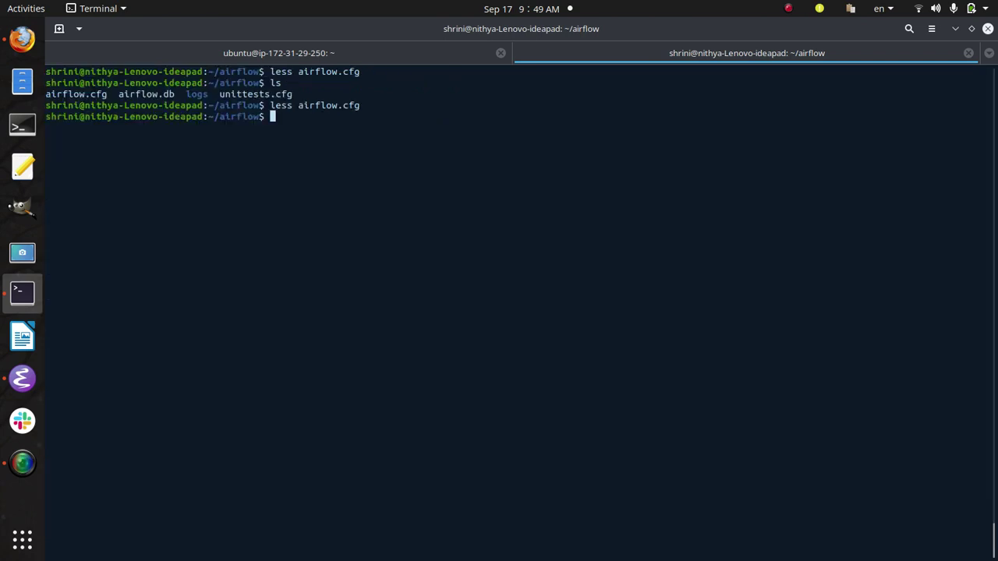
Step: Start "airflow webserver" in the current terminal tab and "airflow scheduler" in a new one
type("airflow webserver")
key("Return")
key("ctrl+shift+t")
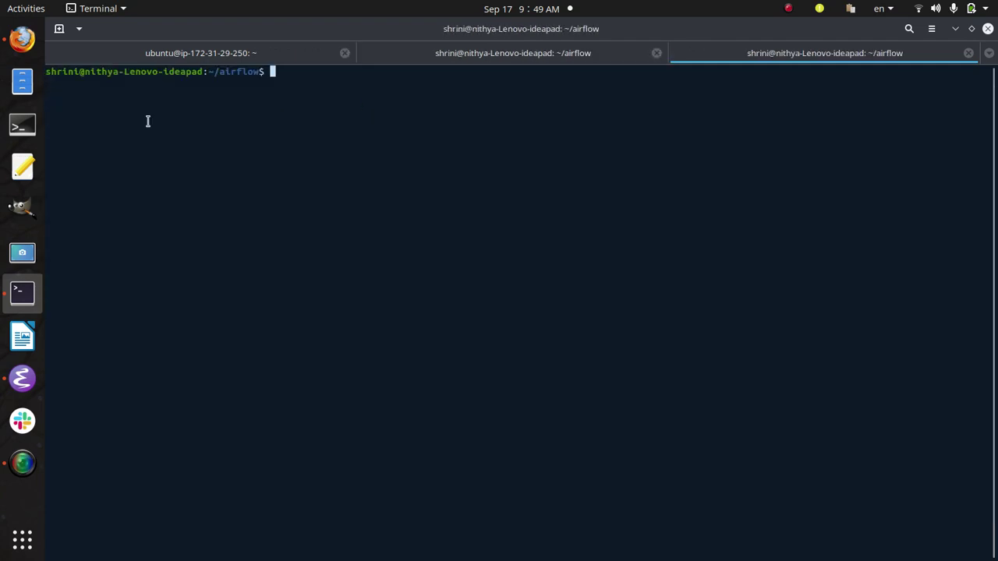
type("airflow scheduler")
key("Return")
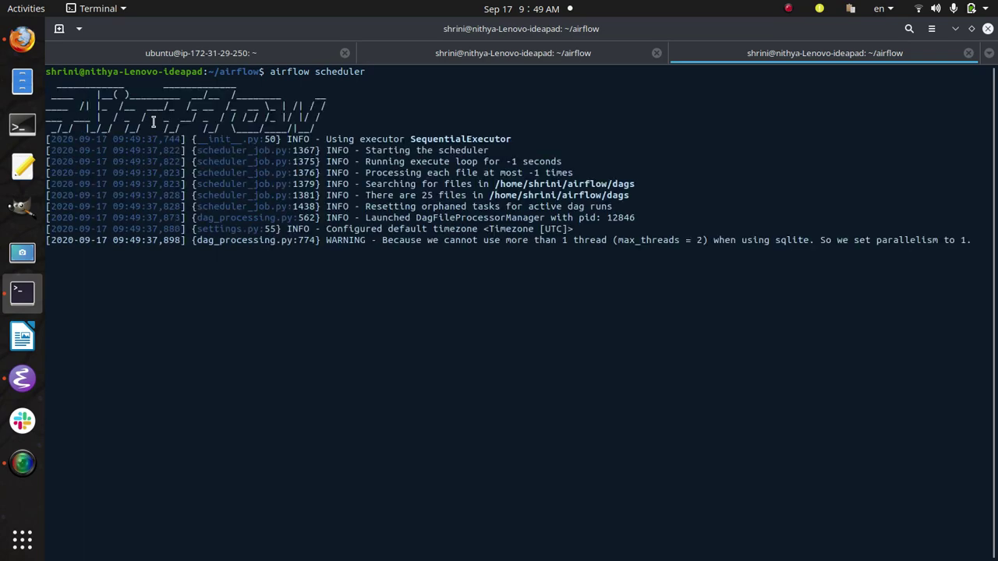
Step: Check the webserver's output, switch to Firefox, and open localhost:8080 in a new tab to look over the DAGs list
left_click(414, 61)
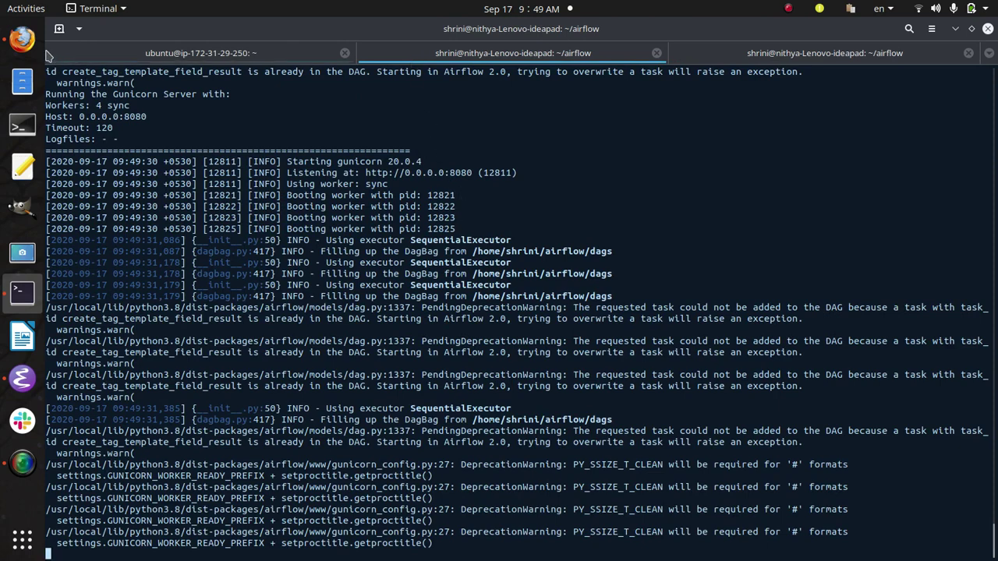
left_click(22, 39)
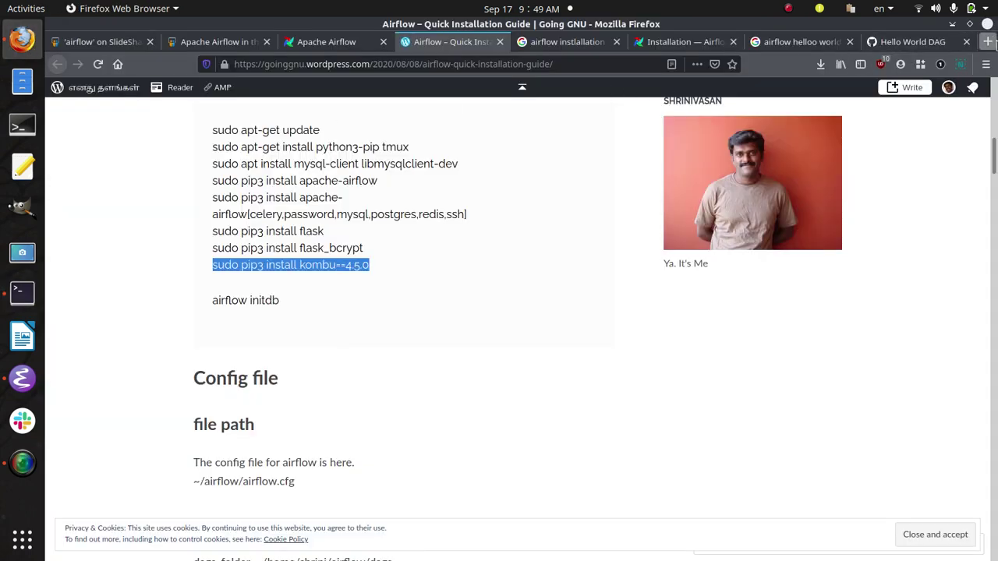
left_click(991, 43)
type("local")
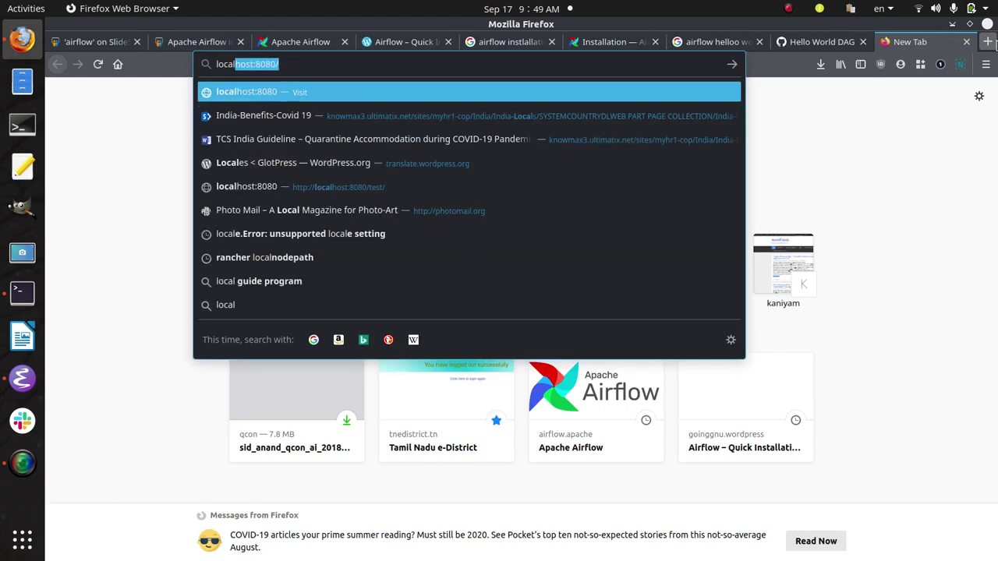
key("Return")
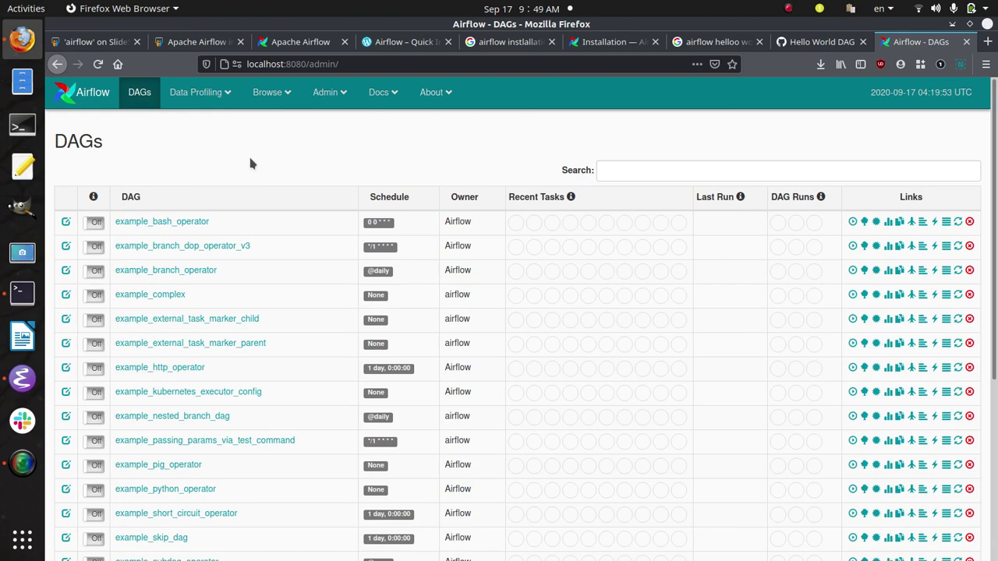
scroll(499, 234, "down", 5)
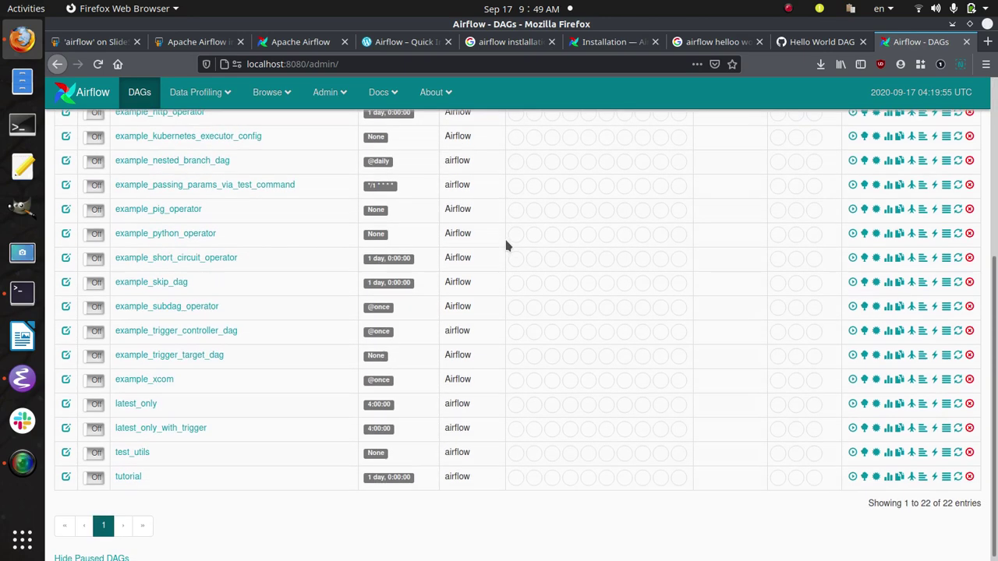
scroll(506, 245, "up", 5)
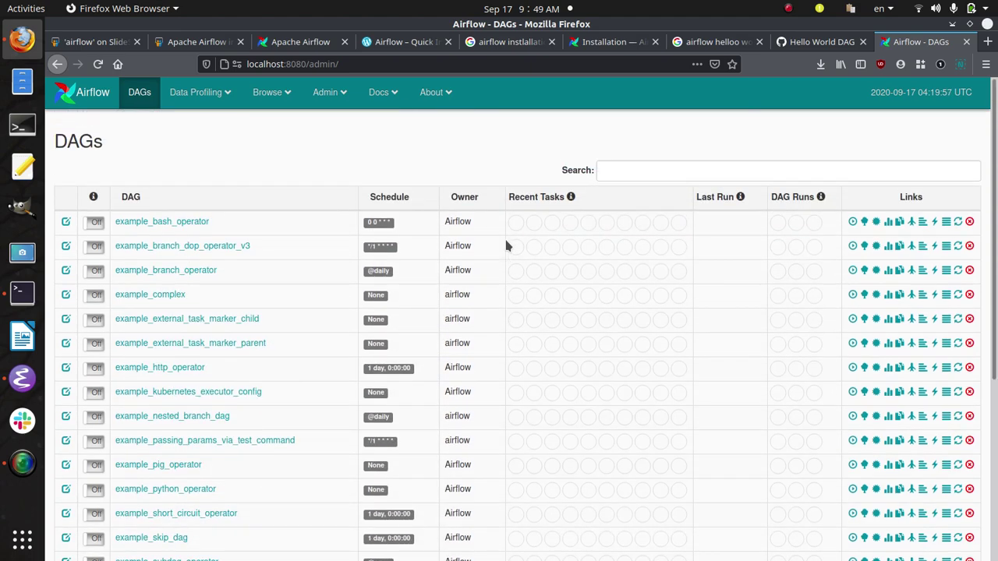
Step: Turn on the example_bash_operator DAG and trigger it without a configuration JSON
left_click(96, 224)
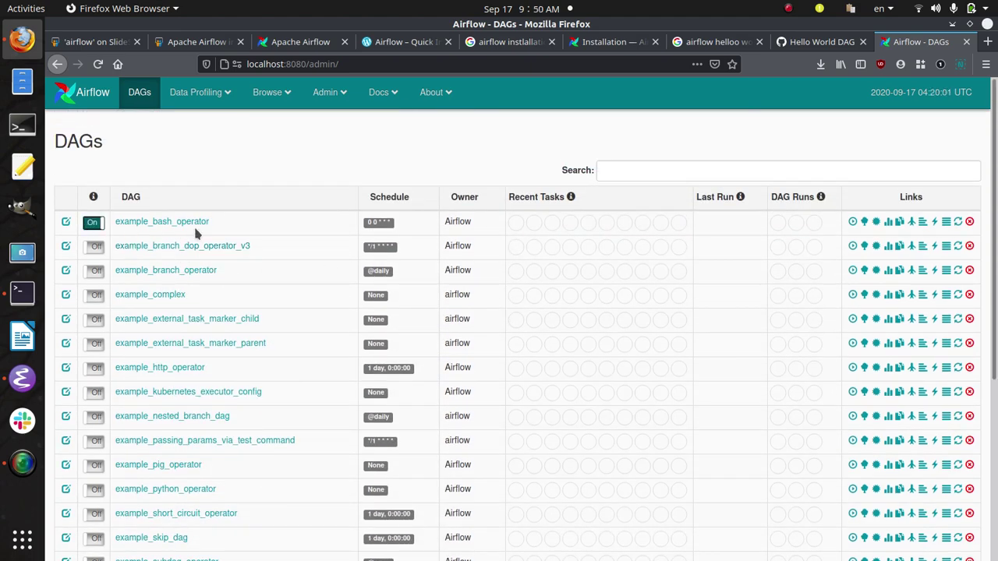
left_click(853, 222)
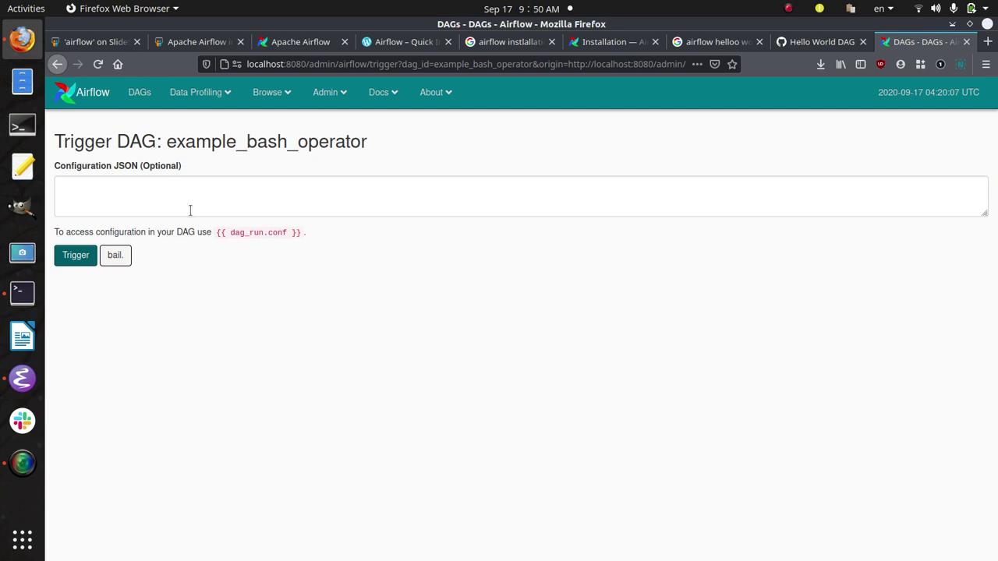
left_click(83, 262)
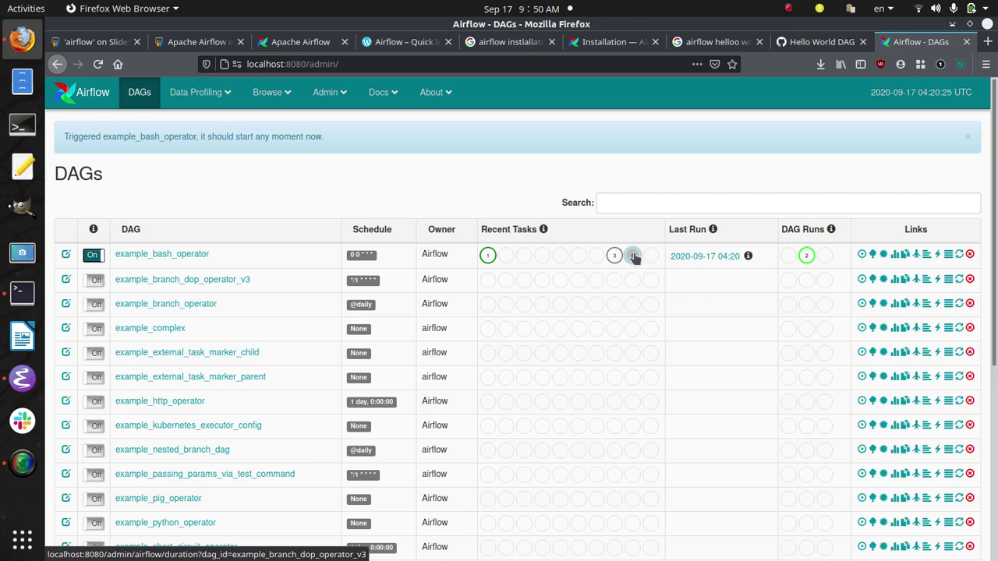
Step: Open the last run of example_bash_operator, check the scheduler's output in the Terminal, and return to Firefox
left_click(688, 257)
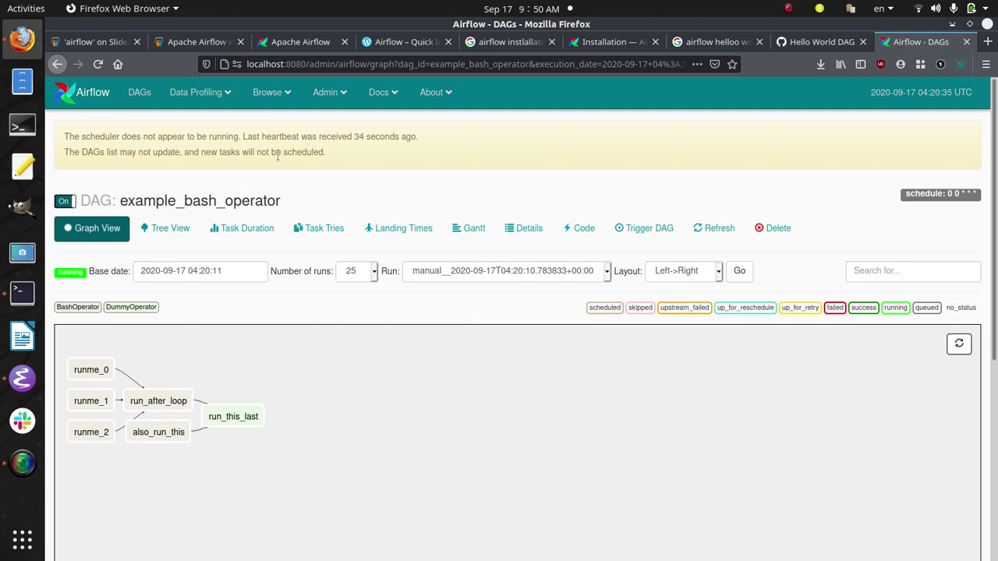
mouse_move(385, 138)
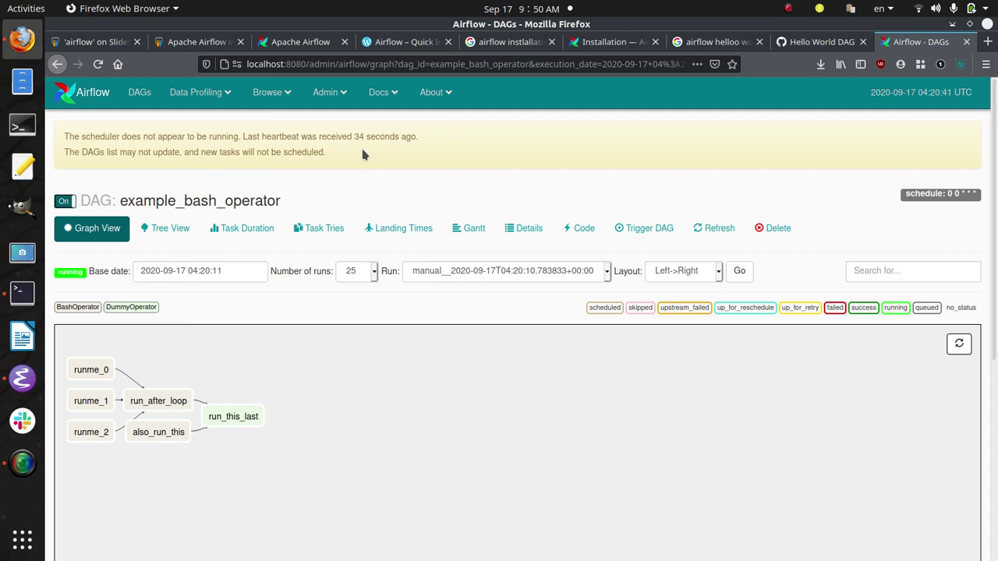
key("alt+Tab")
left_click(725, 59)
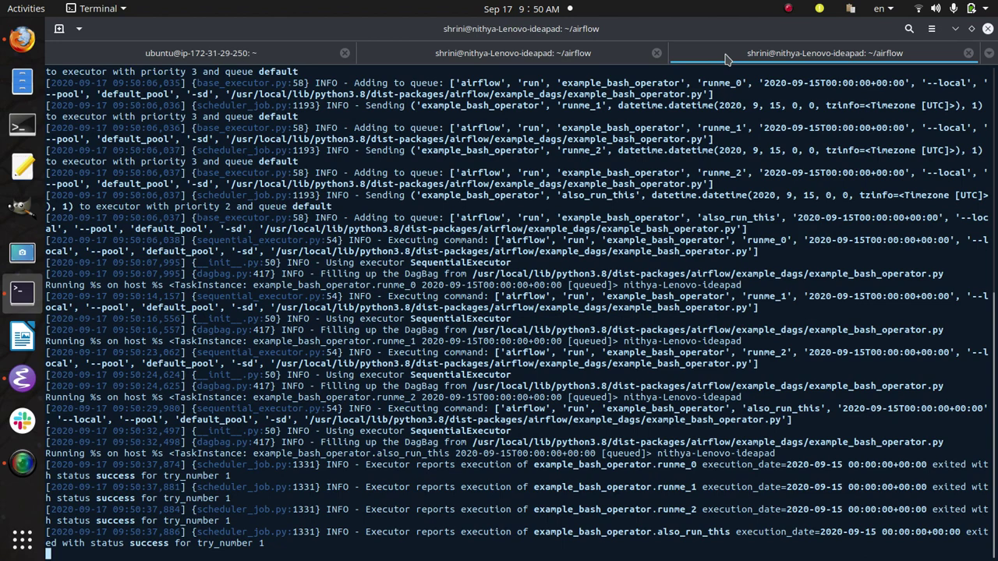
key("alt+Tab")
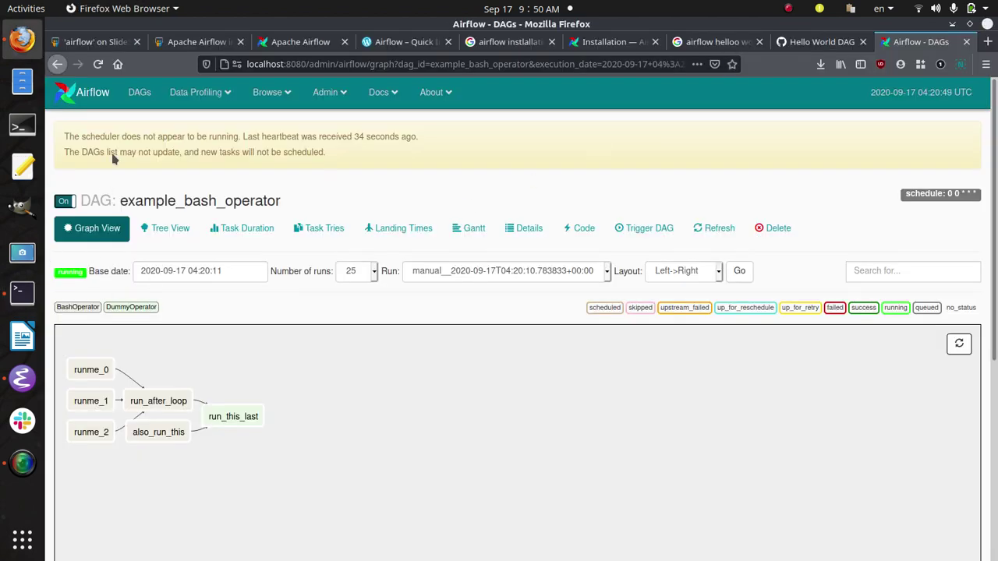
Step: Return to the DAGs list, open example_bash_operator, and examine its run in the Tree View and Graph View
left_click(134, 97)
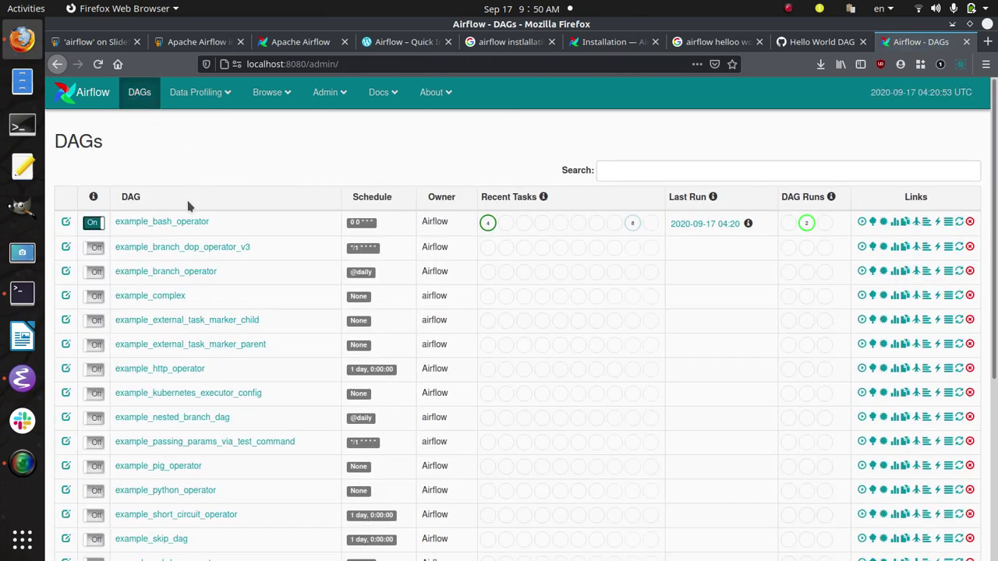
left_click(194, 223)
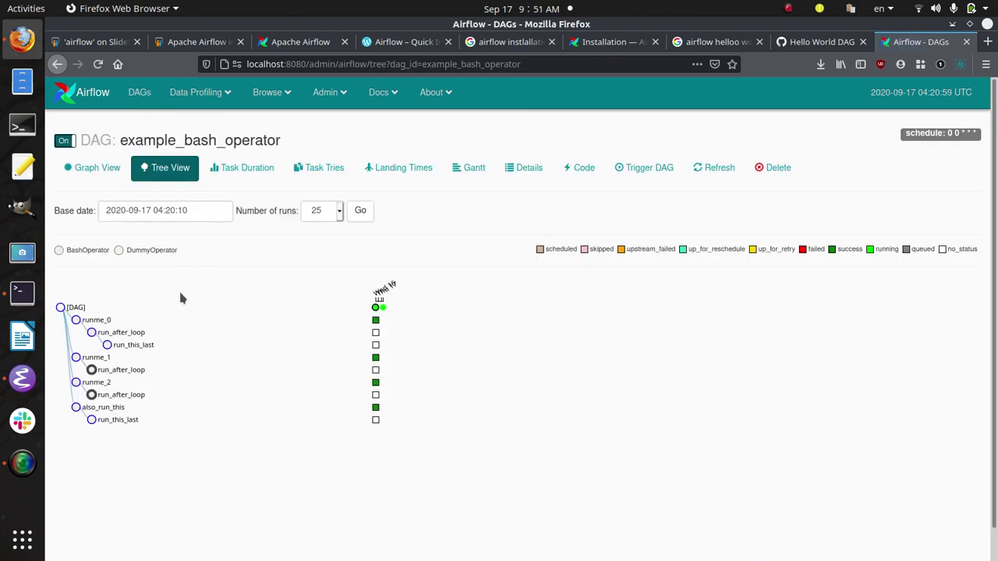
left_click(89, 180)
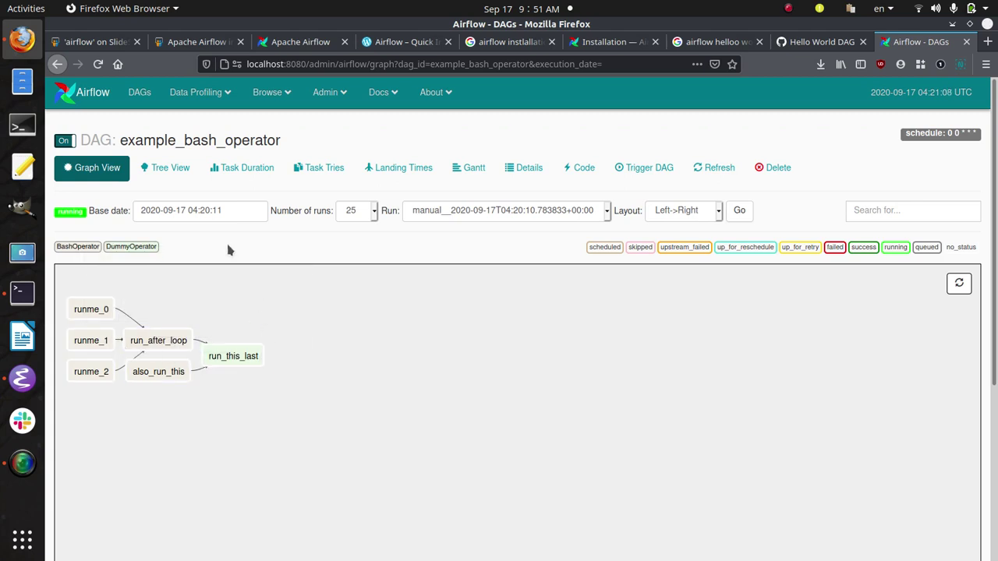
left_click(173, 174)
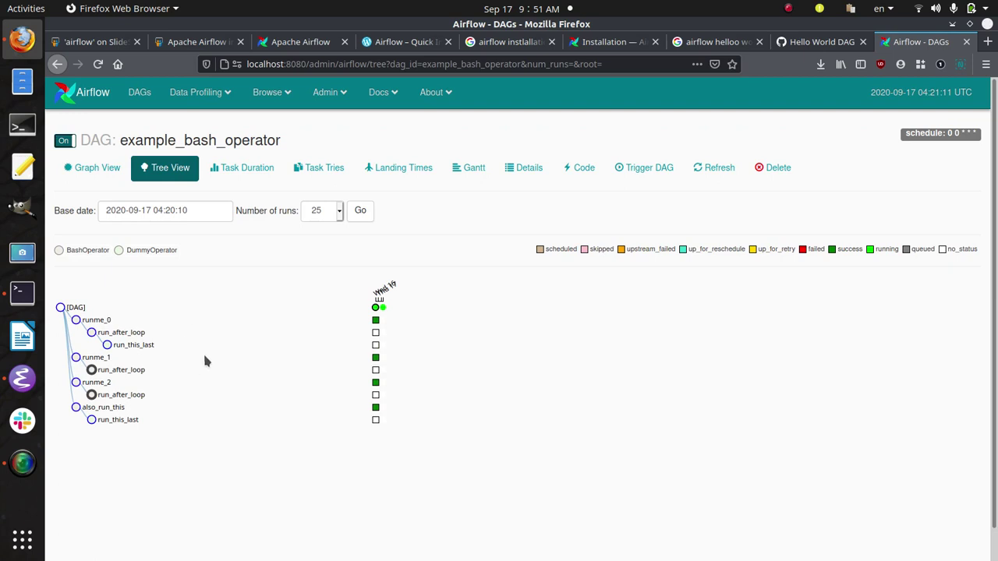
Step: Examine the Task Duration and Task Tries charts of example_bash_operator
left_click(236, 172)
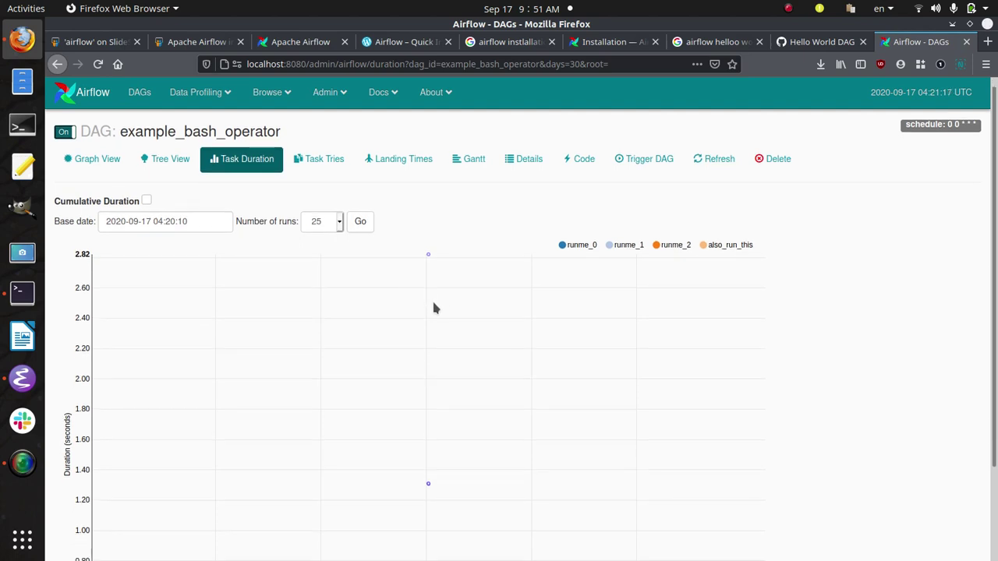
scroll(432, 299, "down", 1)
scroll(431, 298, "up", 1)
left_click(326, 181)
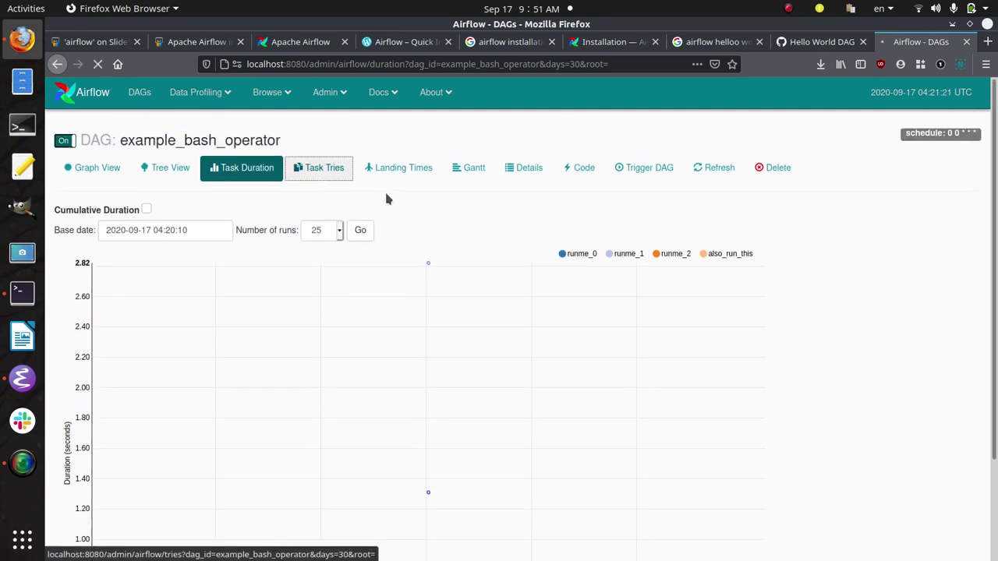
scroll(459, 252, "down", 2)
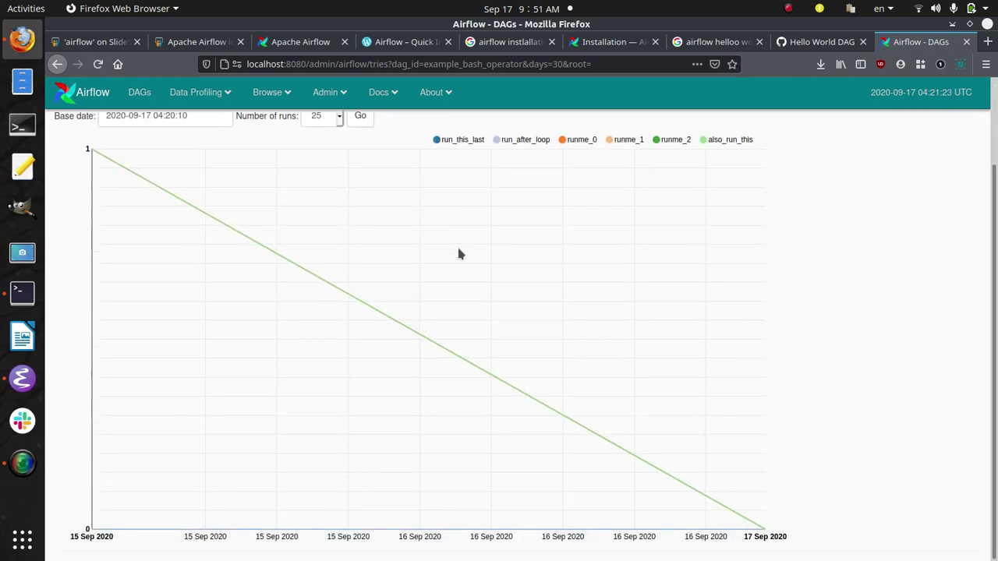
scroll(459, 252, "up", 2)
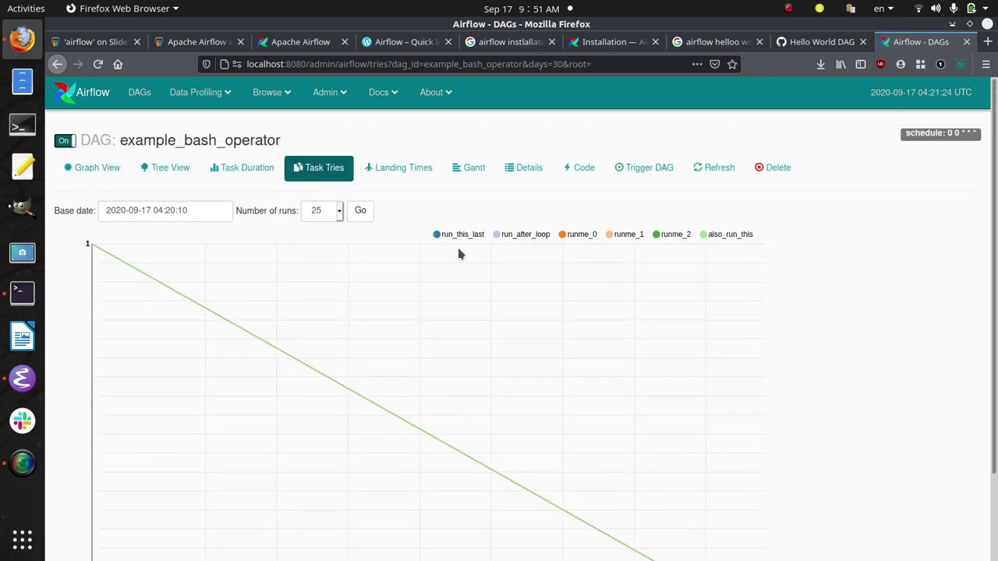
Step: View the Landing Times chart, Gantt chart and DAG details of example_bash_operator
left_click(418, 180)
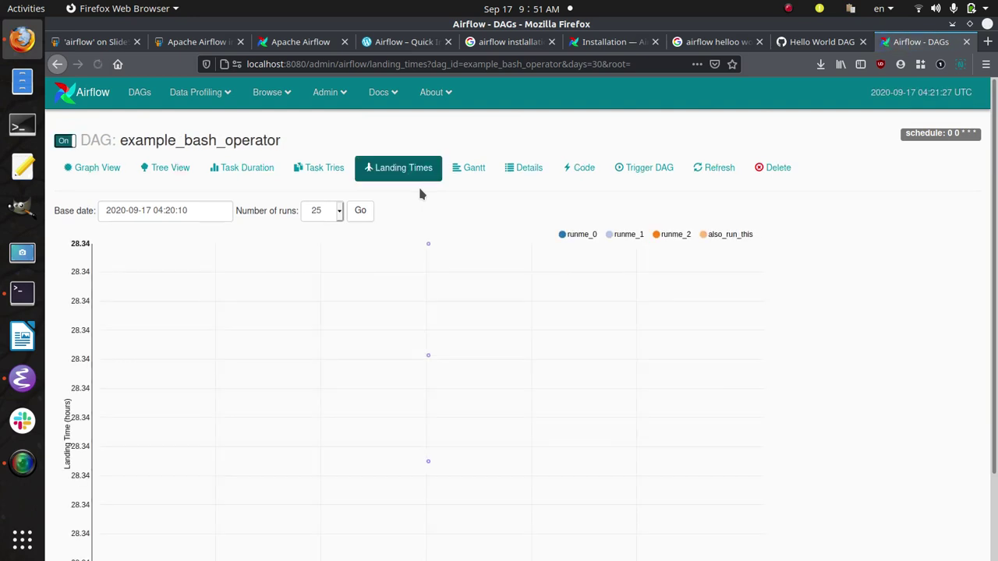
left_click(459, 173)
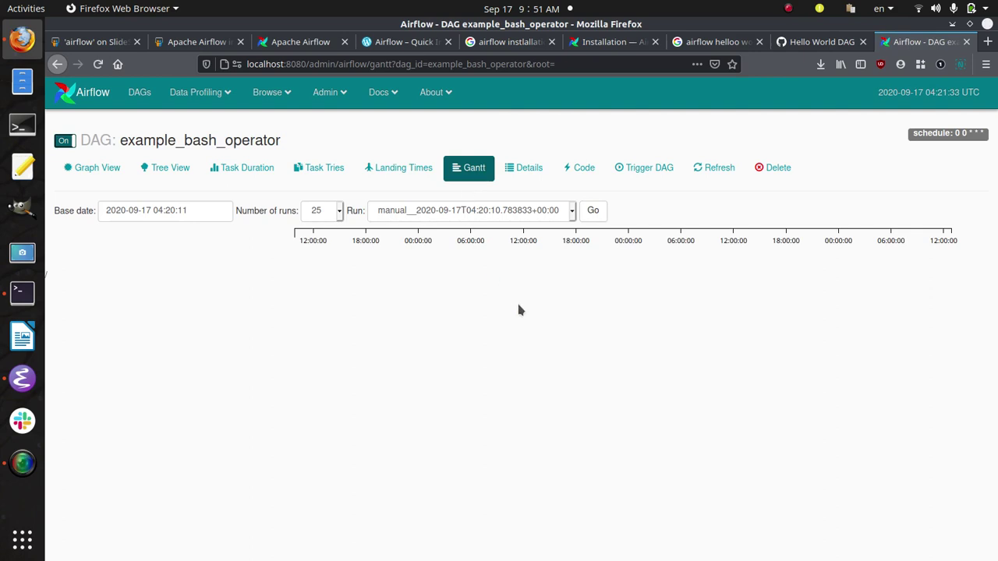
left_click(525, 178)
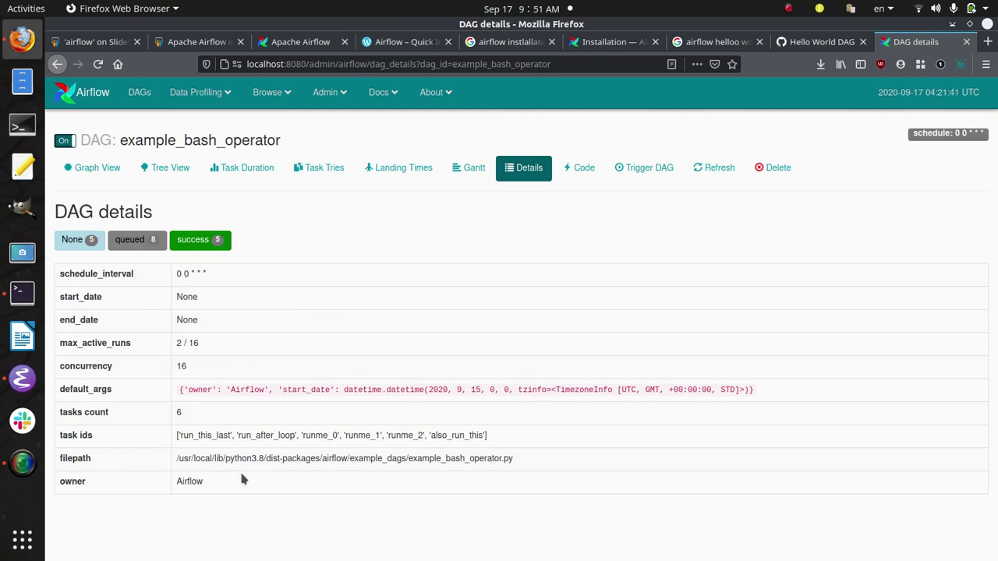
Step: Open the source code of example_bash_operator and read its DAG arguments, operator tasks and task dependencies
left_click(581, 170)
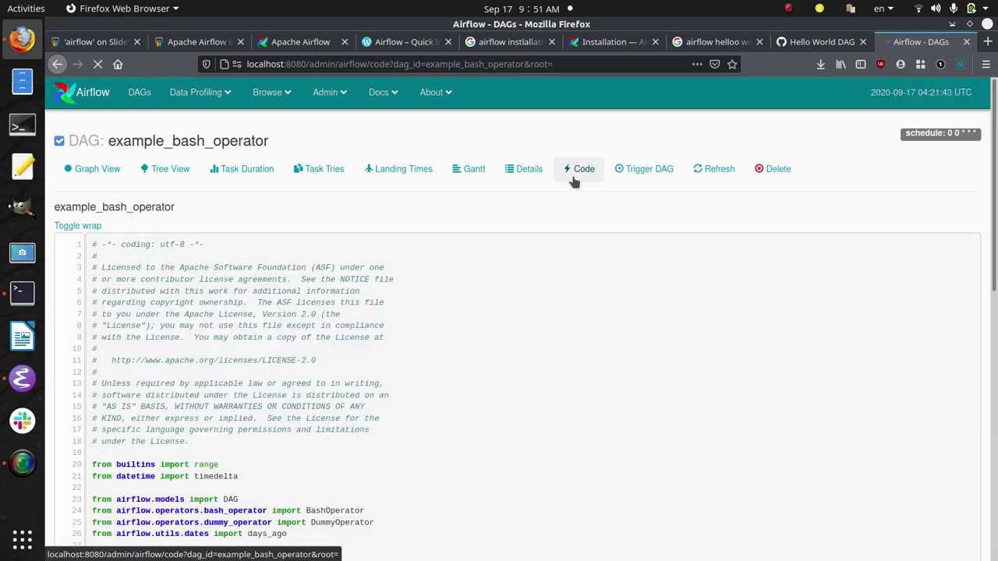
scroll(509, 320, "down", 3)
scroll(511, 312, "up", 3)
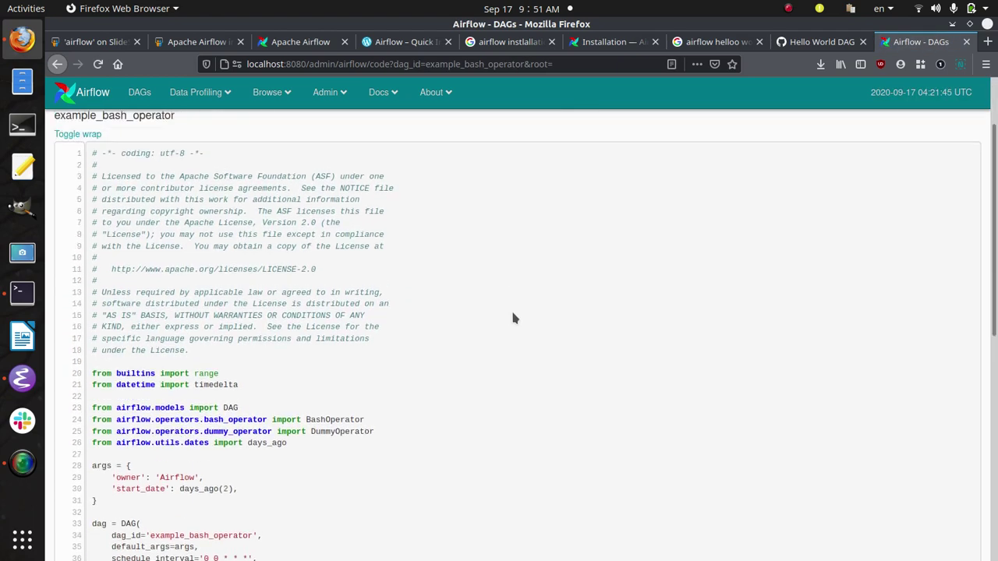
scroll(511, 312, "down", 3)
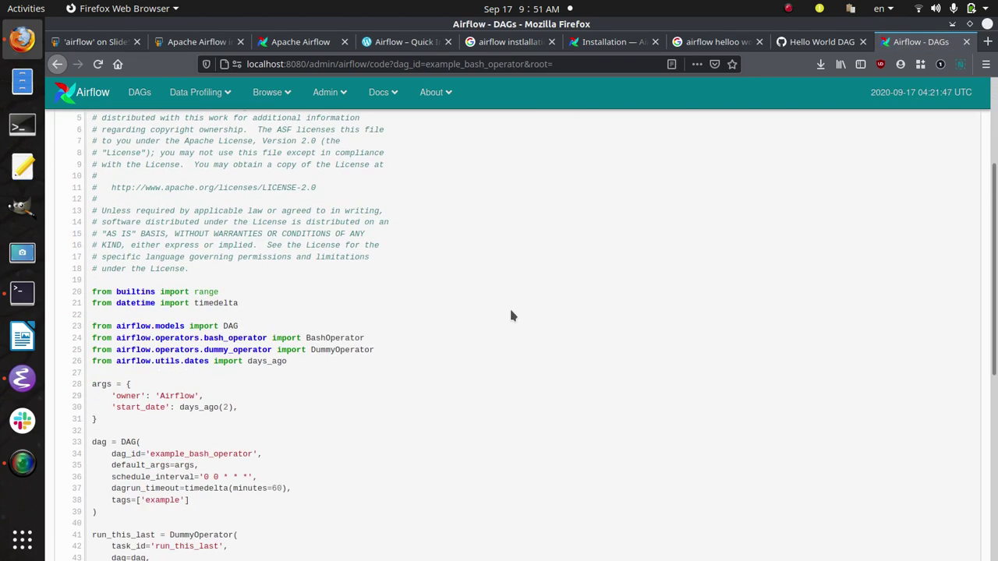
scroll(507, 317, "down", 2)
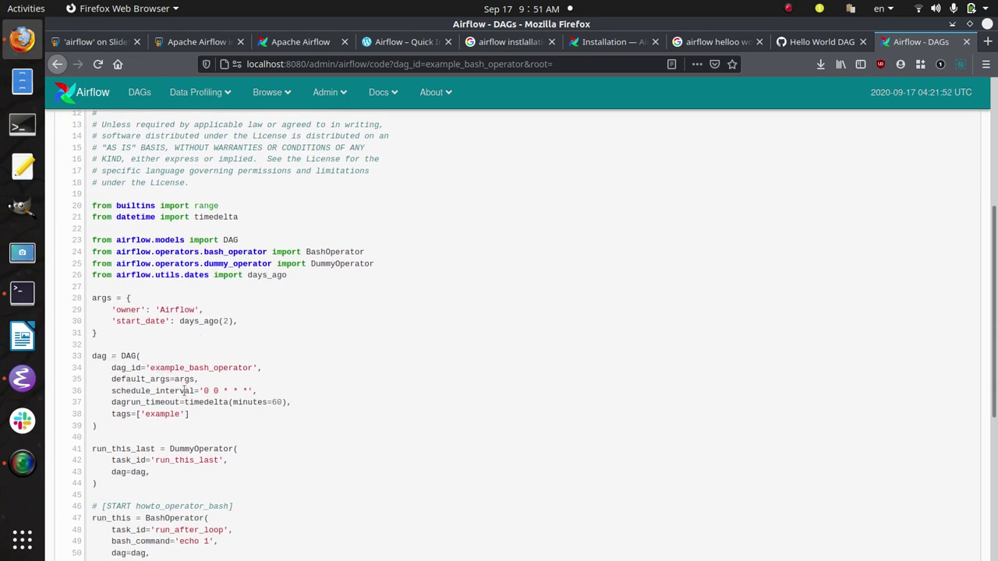
scroll(167, 414, "down", 2)
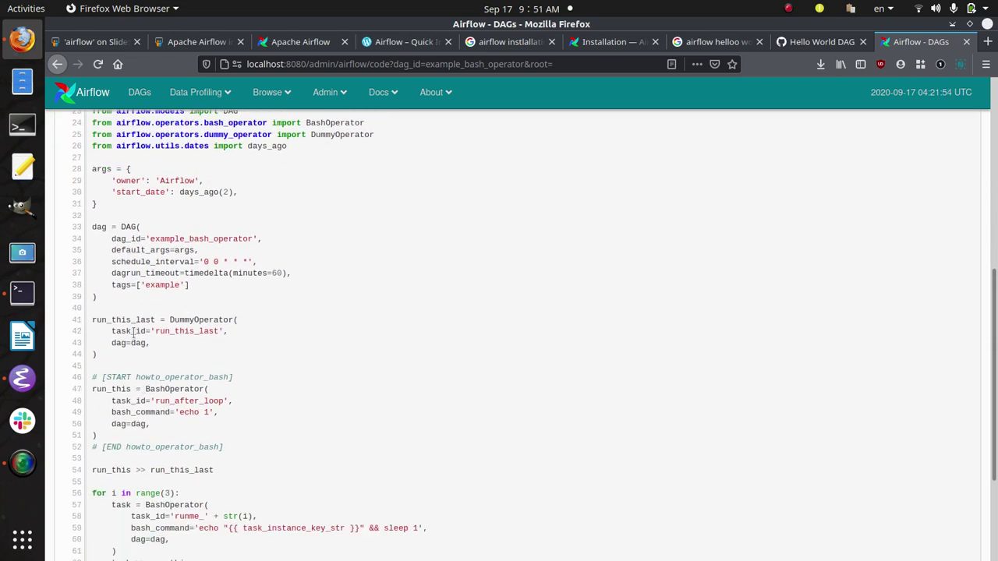
scroll(132, 391, "down", 1)
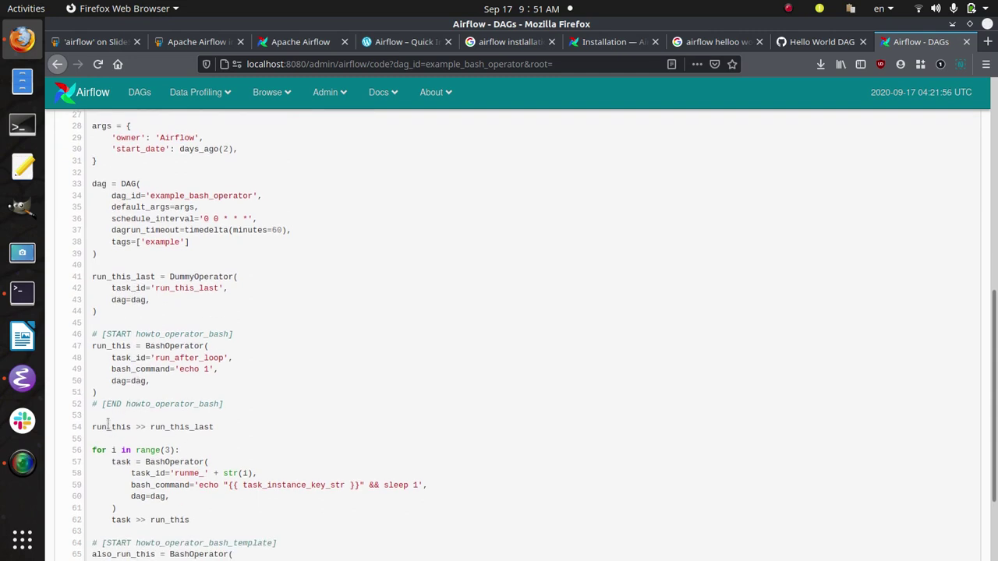
scroll(121, 424, "down", 3)
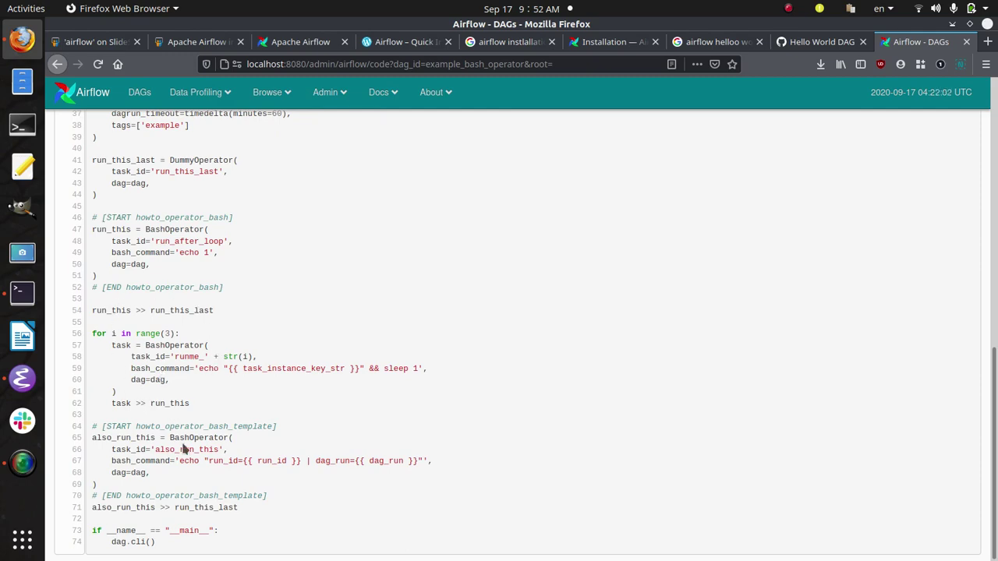
scroll(602, 248, "up", 12)
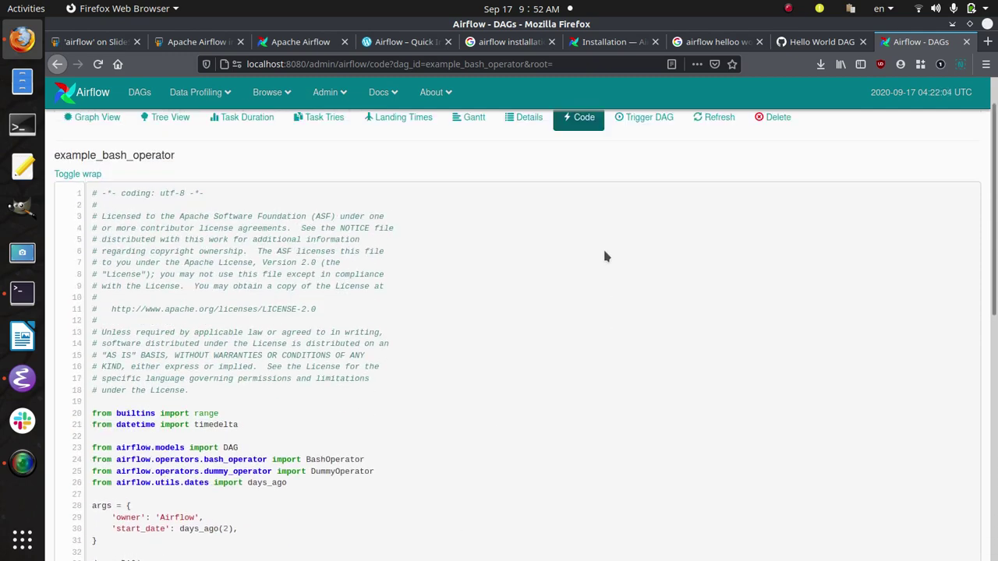
Step: Trigger another run of example_bash_operator and refresh the DAG
left_click(646, 176)
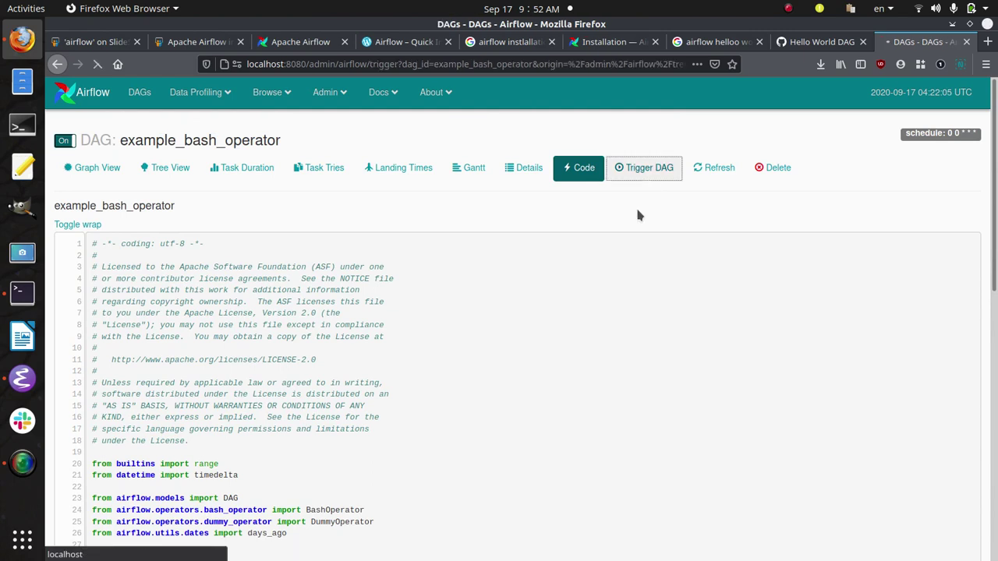
left_click(86, 310)
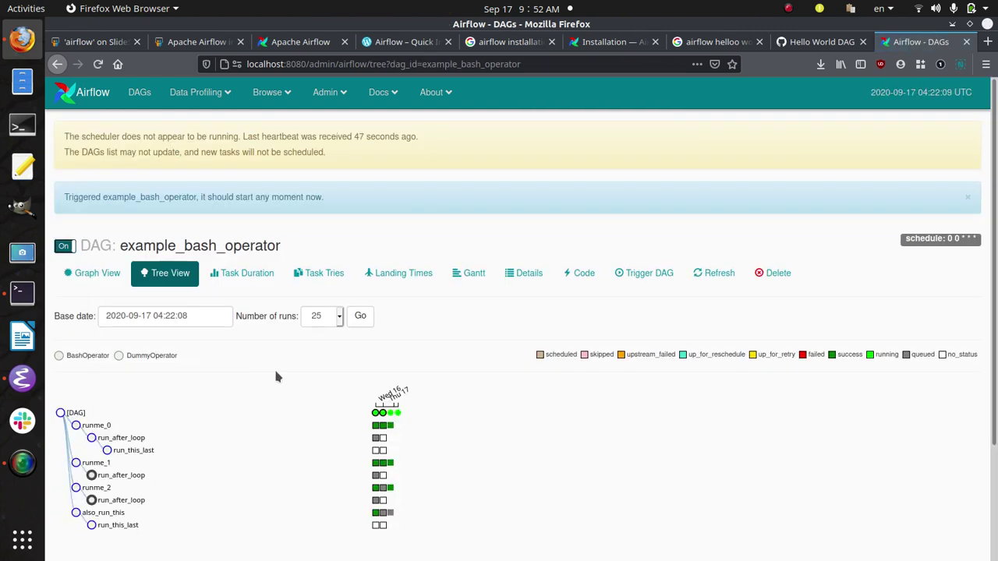
left_click(705, 273)
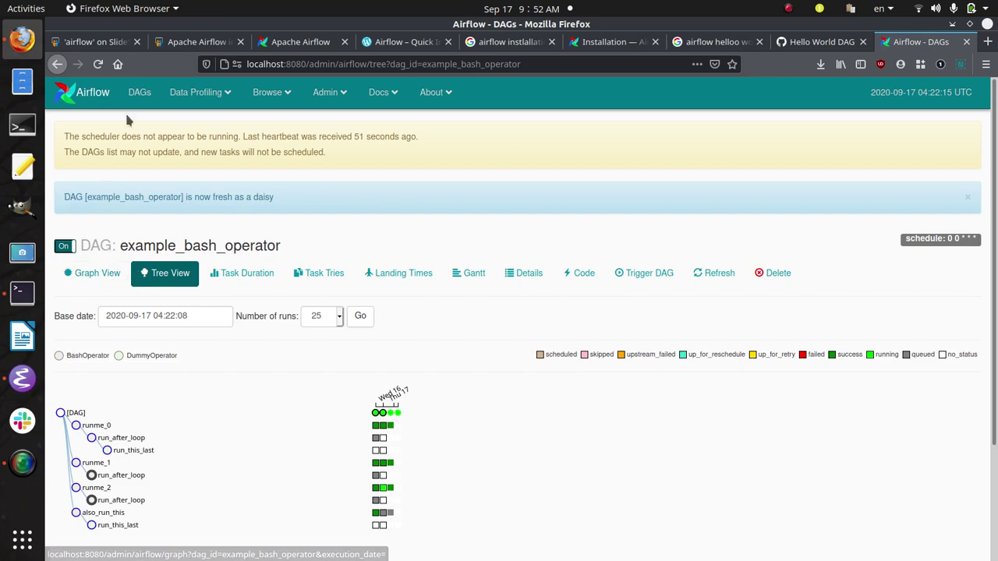
Step: Return to the DAGs list and open the source code of example_python_operator
left_click(139, 94)
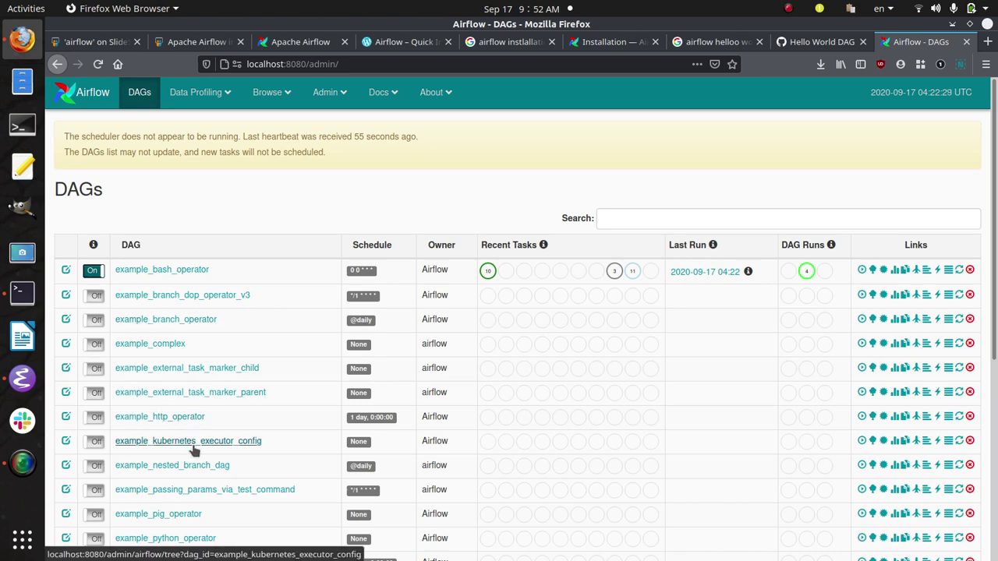
scroll(293, 428, "down", 1)
scroll(293, 431, "down", 1)
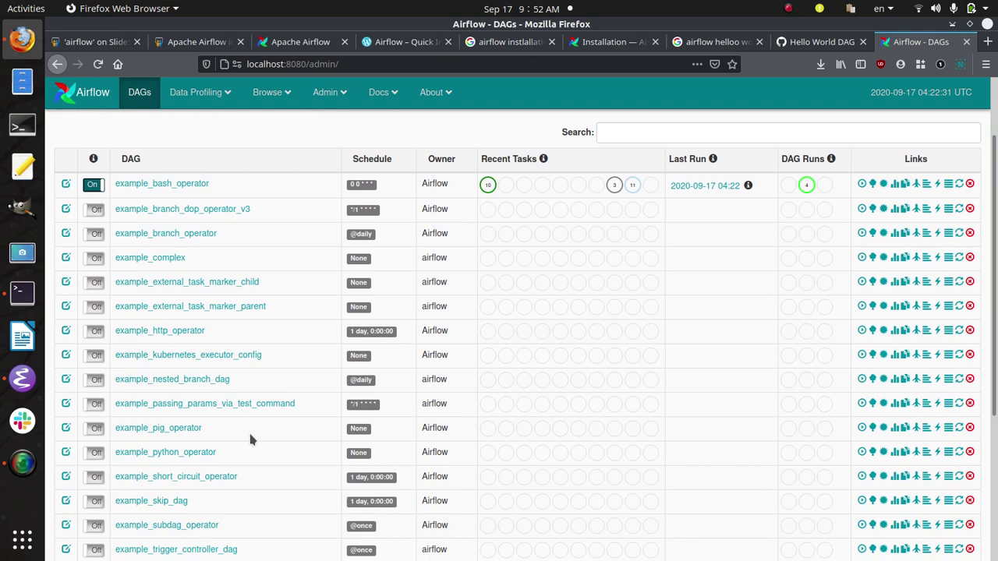
left_click(201, 456)
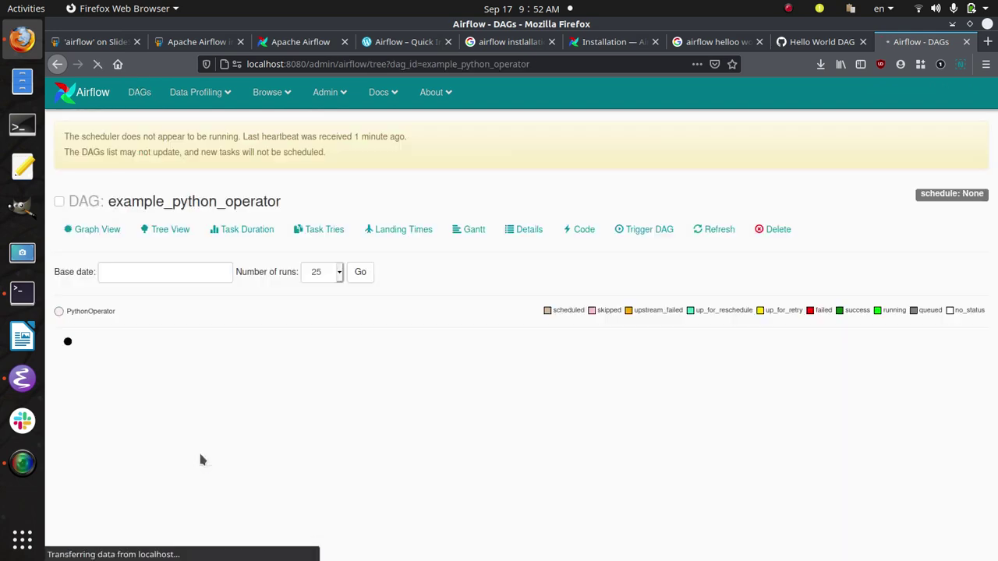
left_click(589, 233)
Step: Read the example_python_operator code, checking the print_context function, its use as python_callable, and the sleeping tasks
scroll(600, 315, "down", 5)
scroll(600, 315, "down", 4)
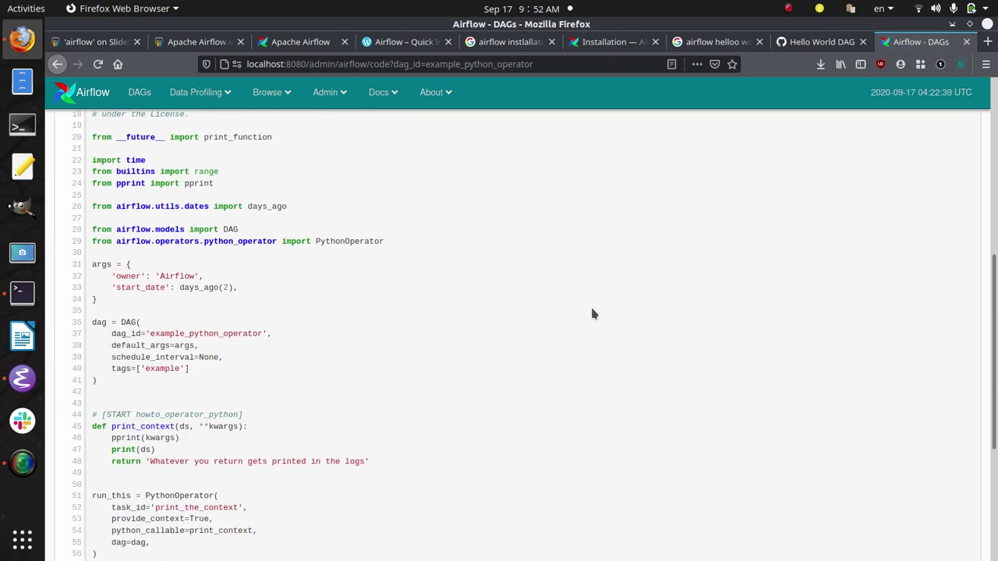
scroll(401, 337, "down", 1)
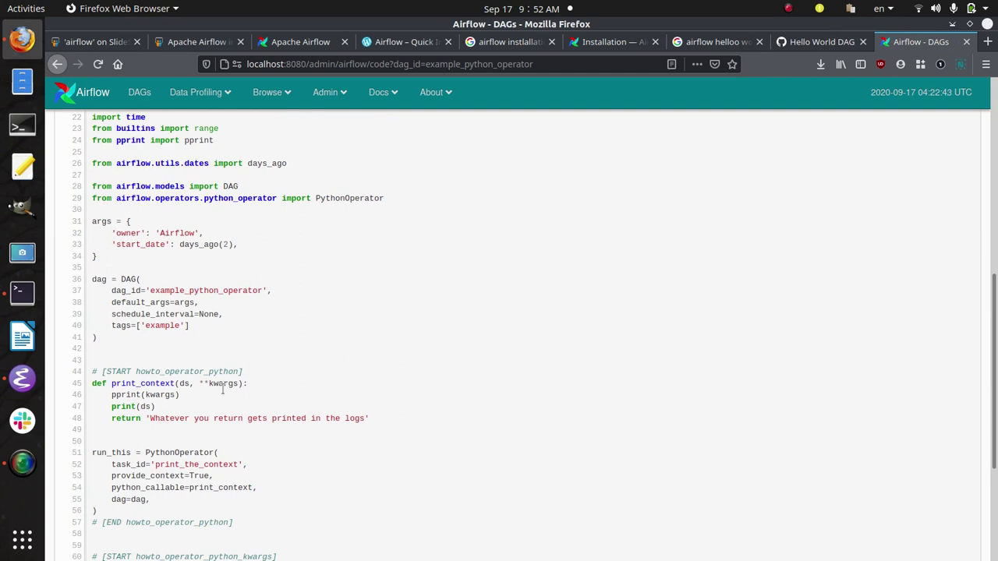
double_click(135, 382)
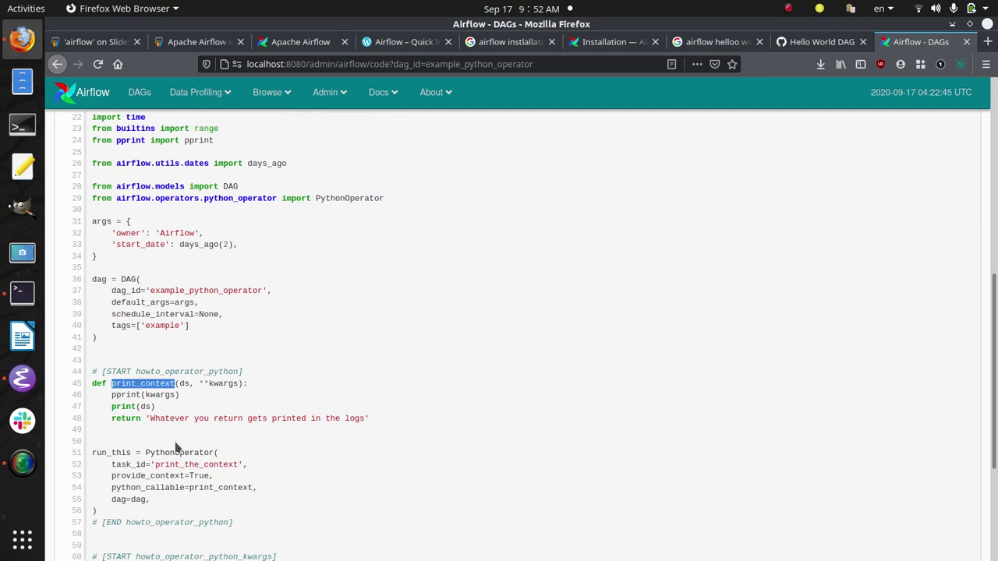
double_click(195, 488)
scroll(315, 435, "down", 5)
scroll(315, 435, "down", 1)
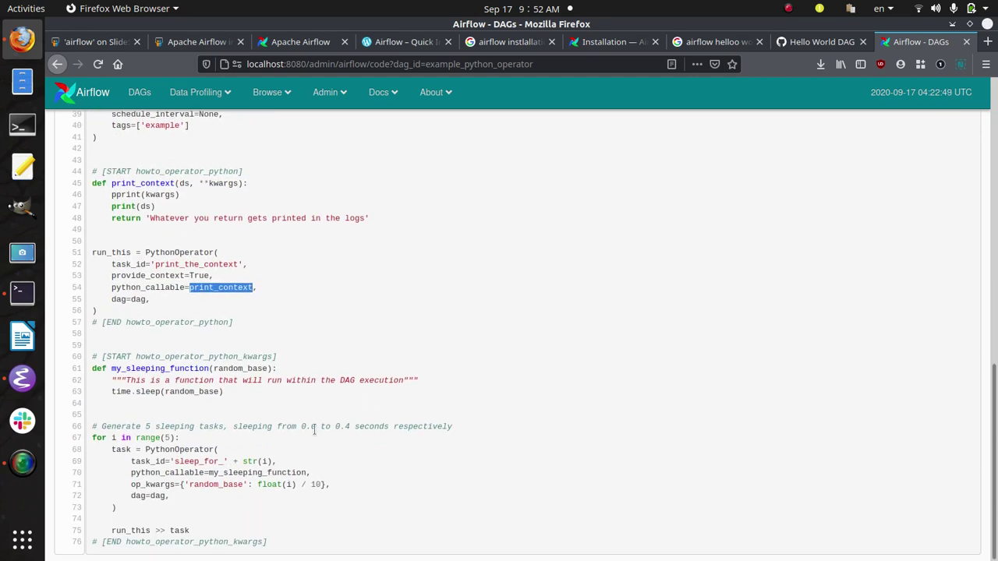
Step: Look over the DAGs list again, then open the Connections page and review the default connections
left_click(139, 93)
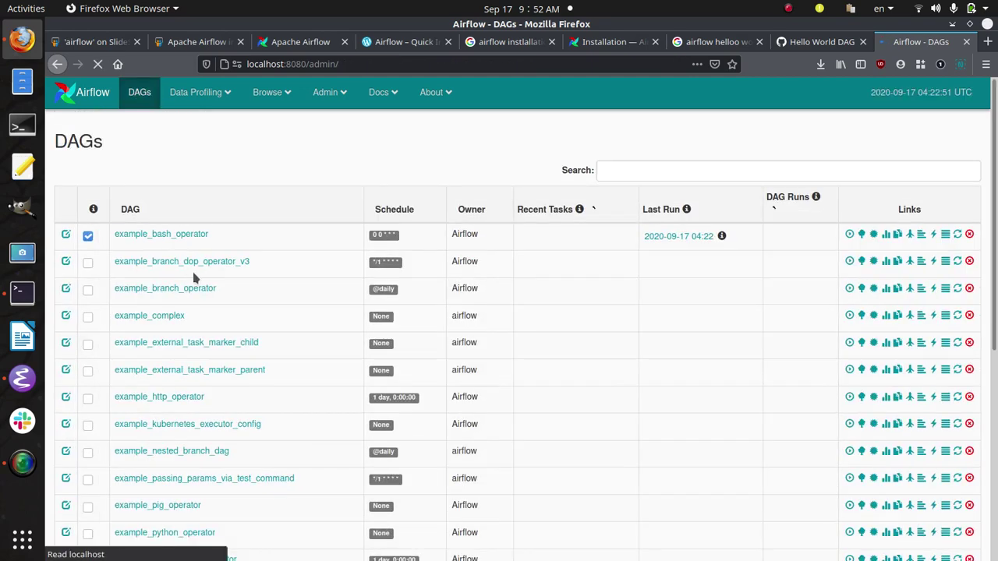
scroll(194, 278, "down", 5)
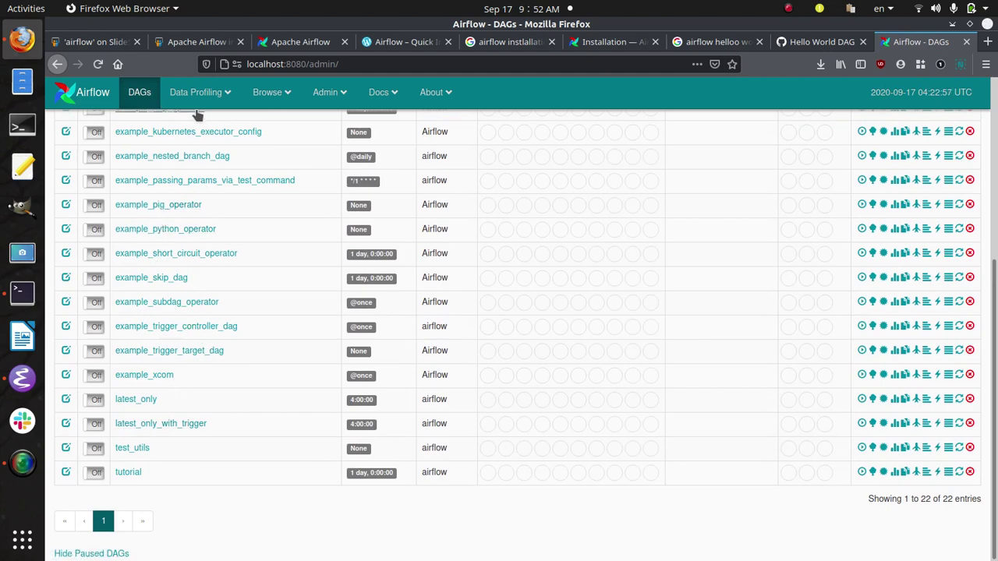
left_click(327, 93)
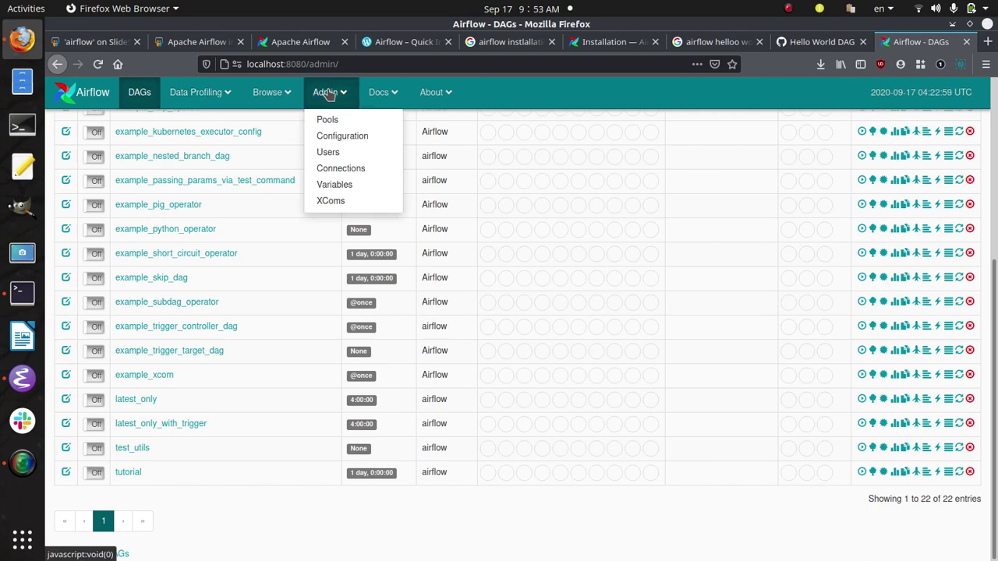
left_click(337, 169)
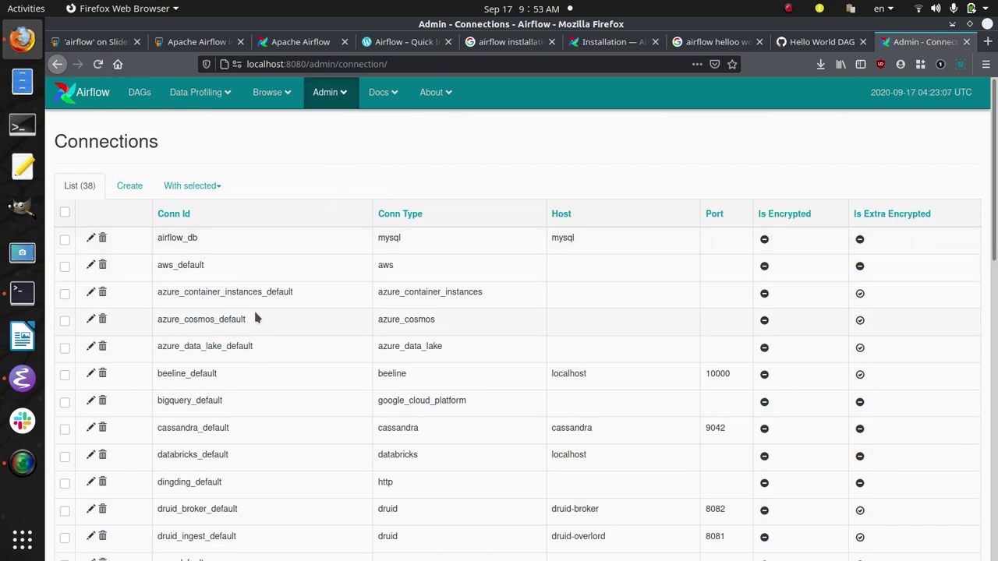
scroll(323, 347, "down", 3)
scroll(326, 354, "down", 4)
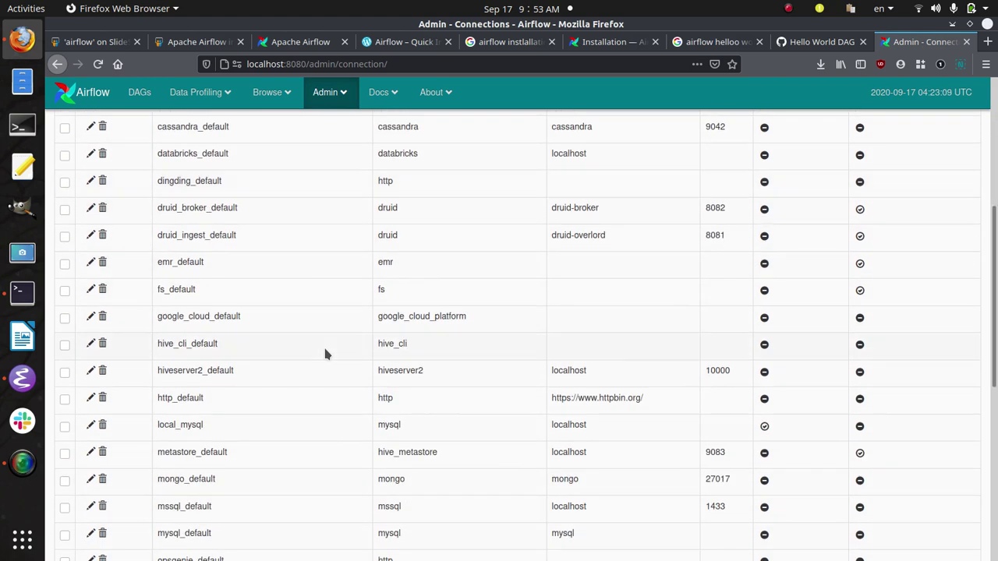
Step: Create and save an Airflow variable with the key "name" and a person's first name as its value
left_click(332, 93)
left_click(337, 186)
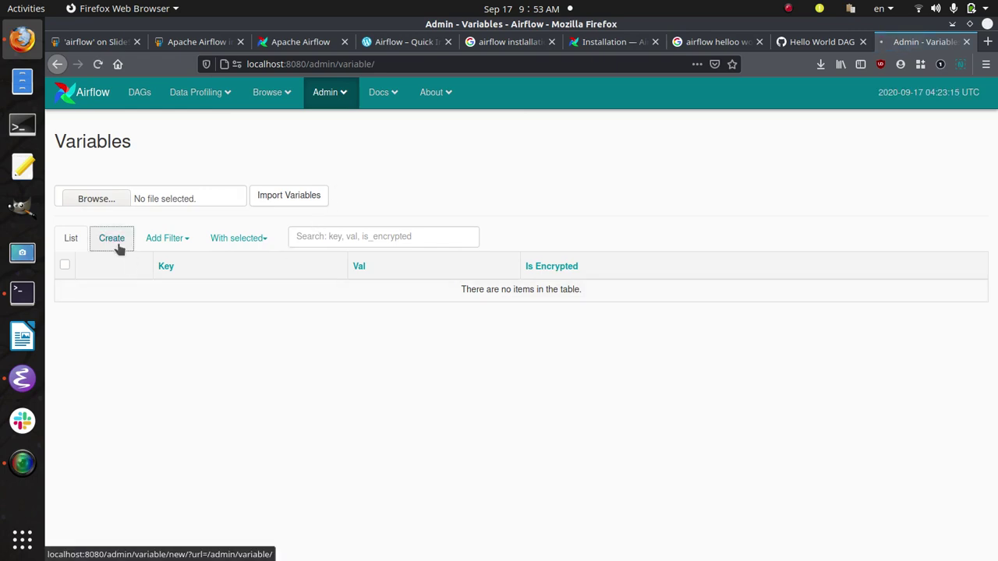
left_click(115, 240)
type("na")
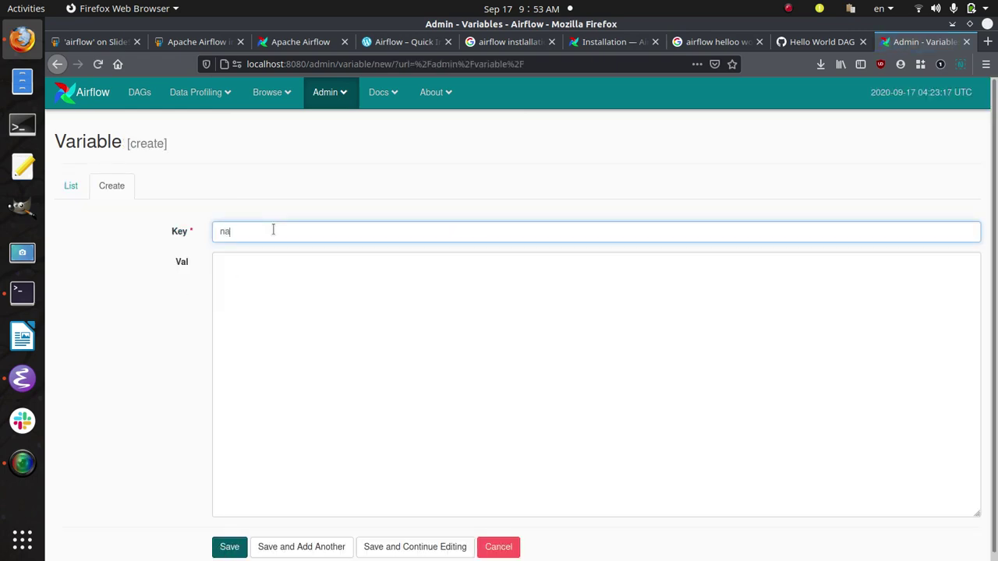
type("me")
key("Tab")
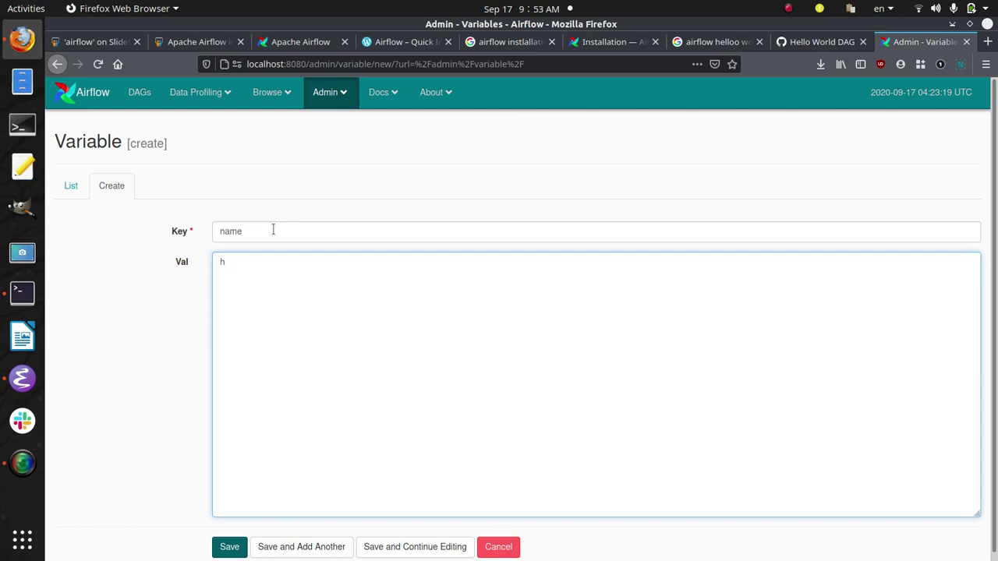
type("ni")
left_click(230, 547)
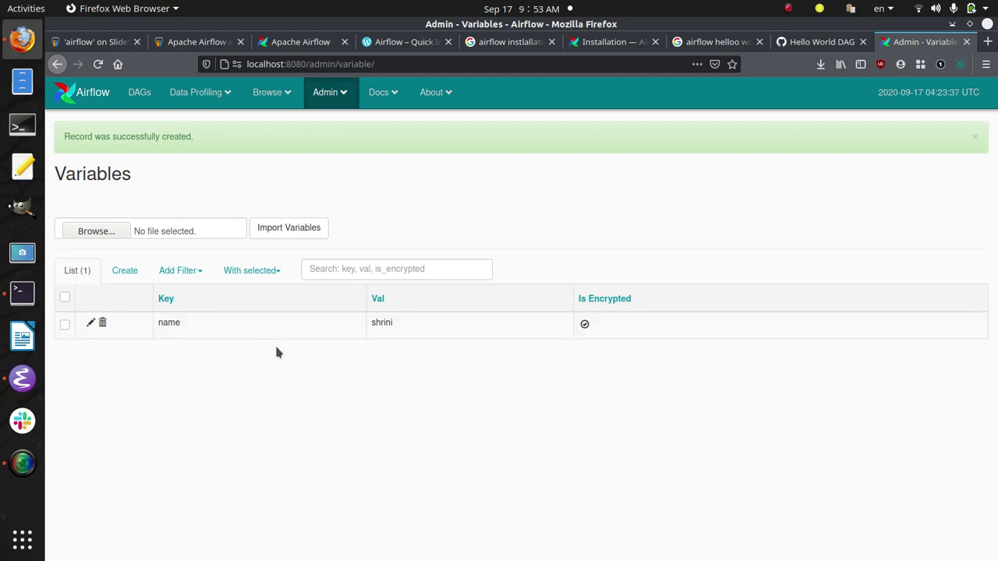
Step: View the Users, Configuration and Pools administration pages one after another
left_click(330, 93)
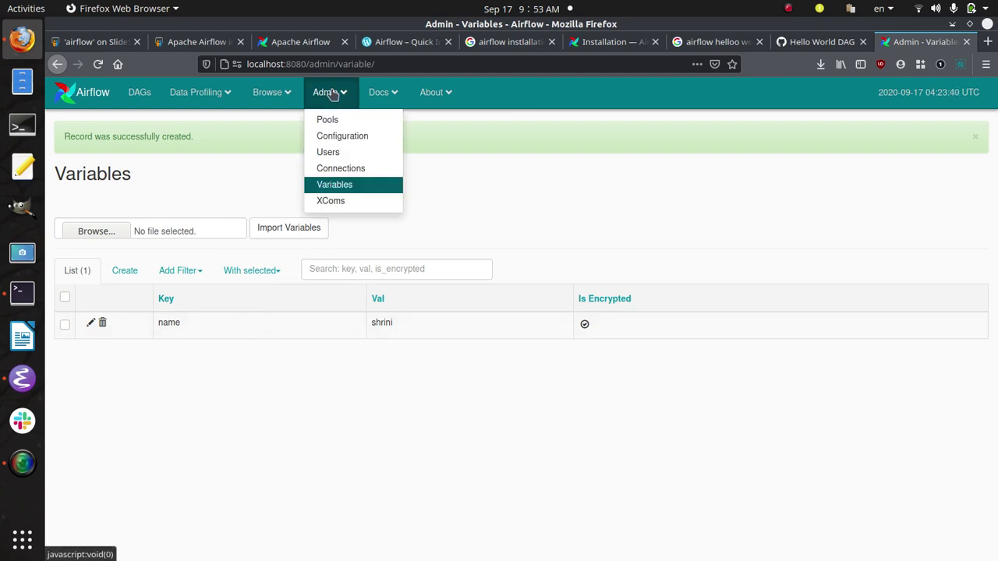
left_click(342, 156)
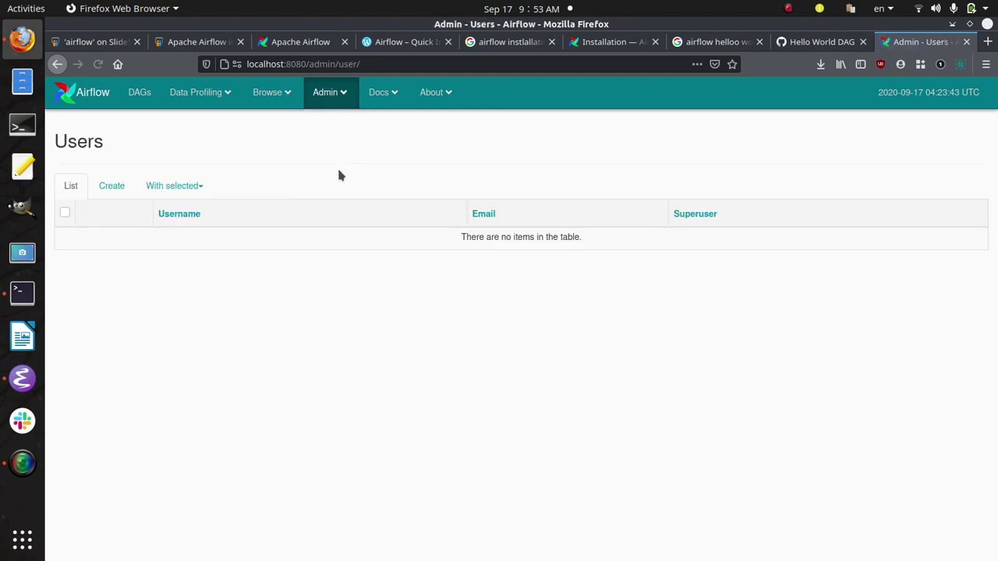
left_click(322, 96)
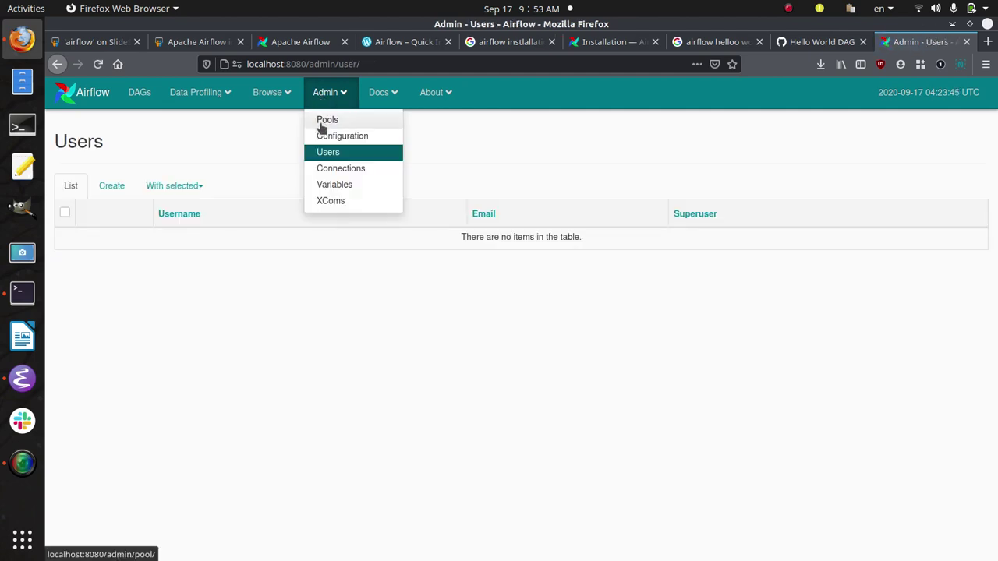
left_click(322, 134)
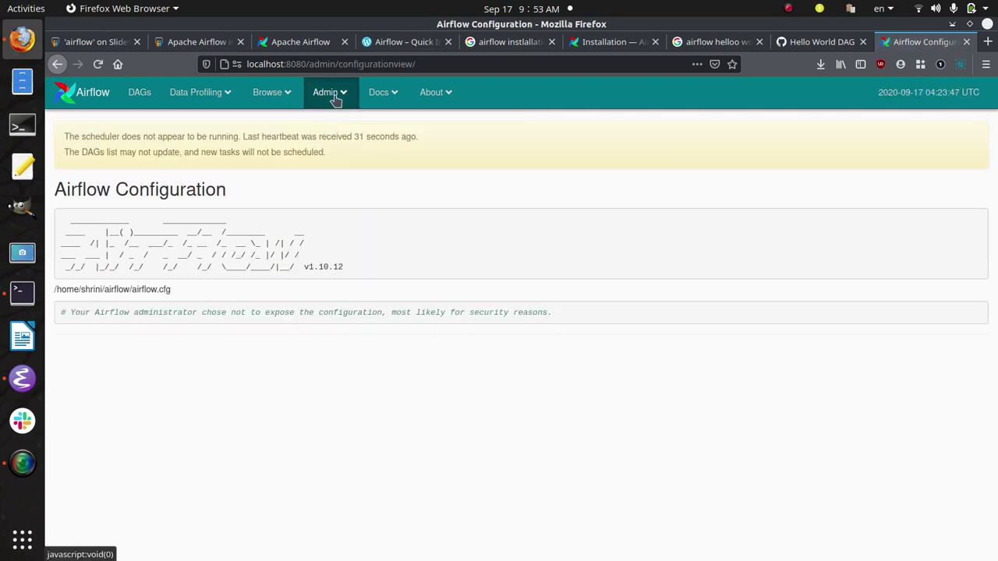
left_click(334, 100)
left_click(329, 122)
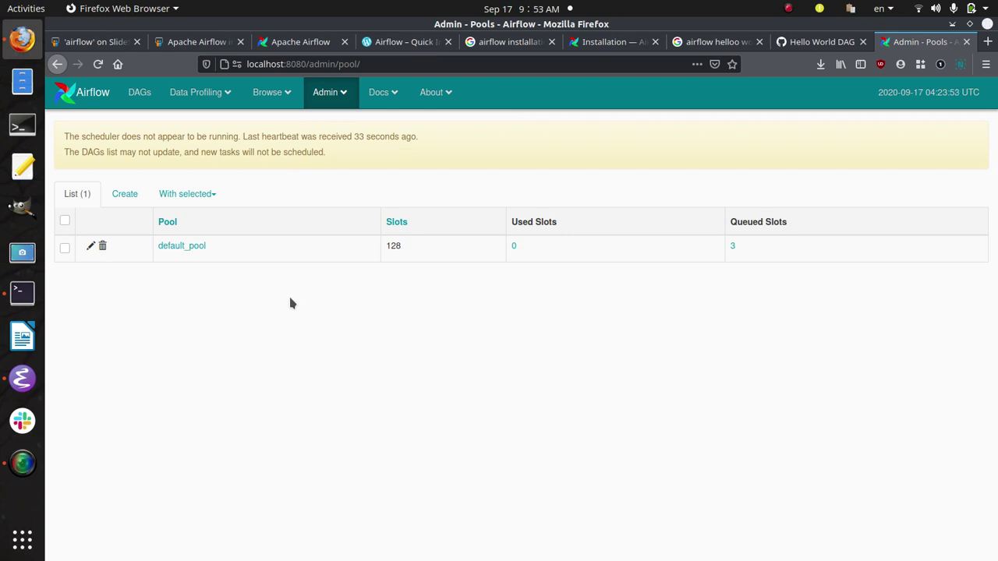
Step: Browse the Logs page, open the logged example_bash_operator run's graph, and read the log of its run_after_loop task
left_click(270, 94)
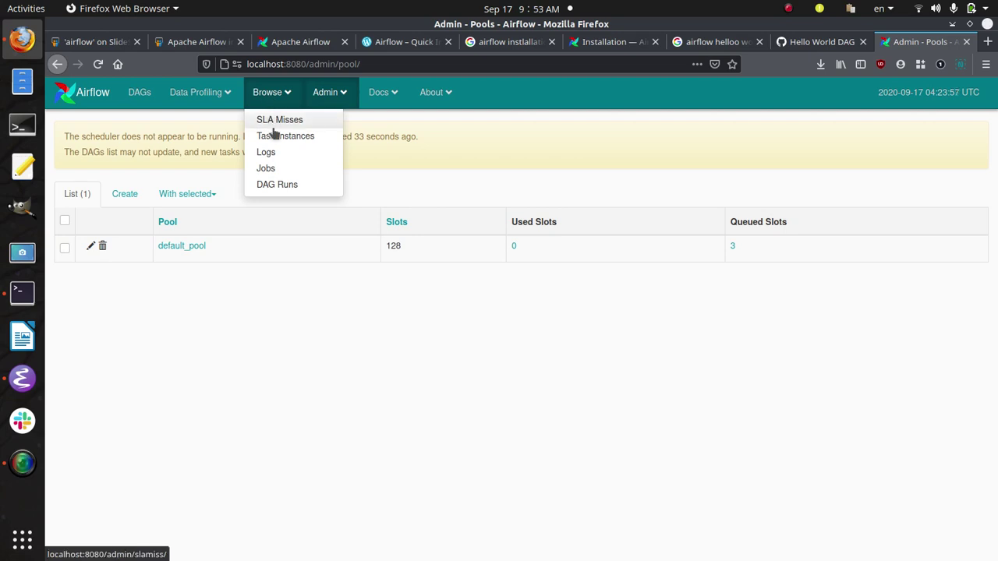
left_click(270, 152)
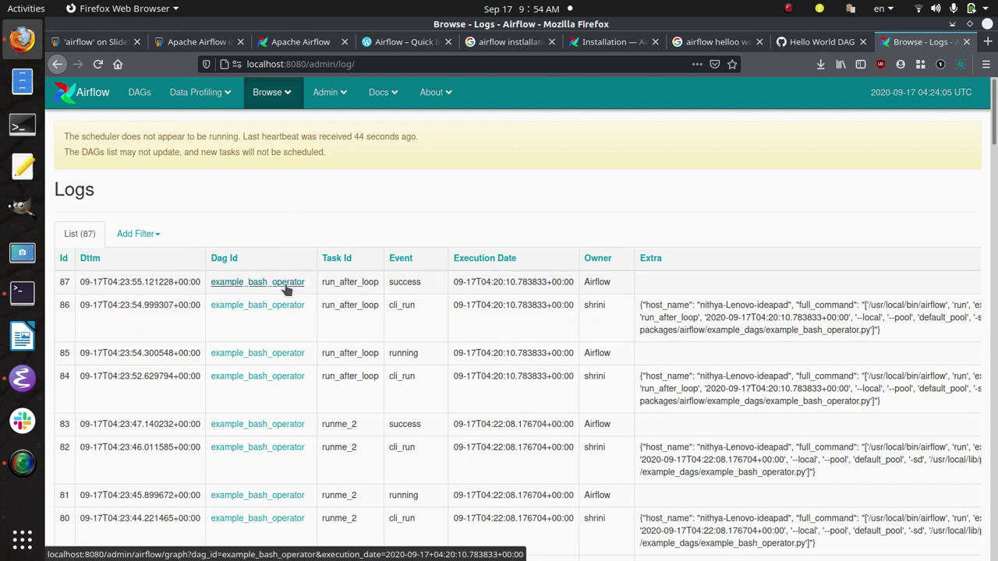
left_click(300, 308)
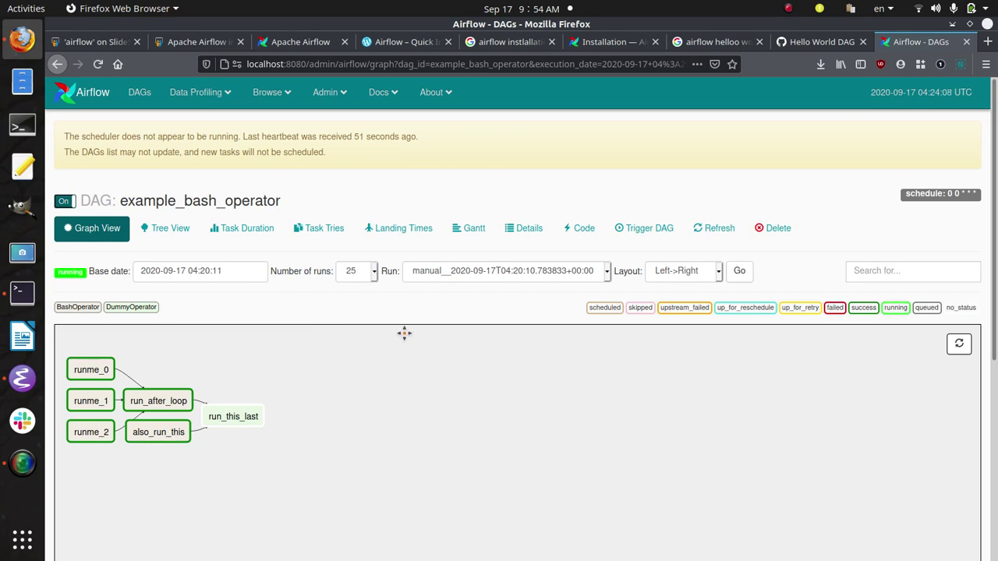
left_click(176, 410)
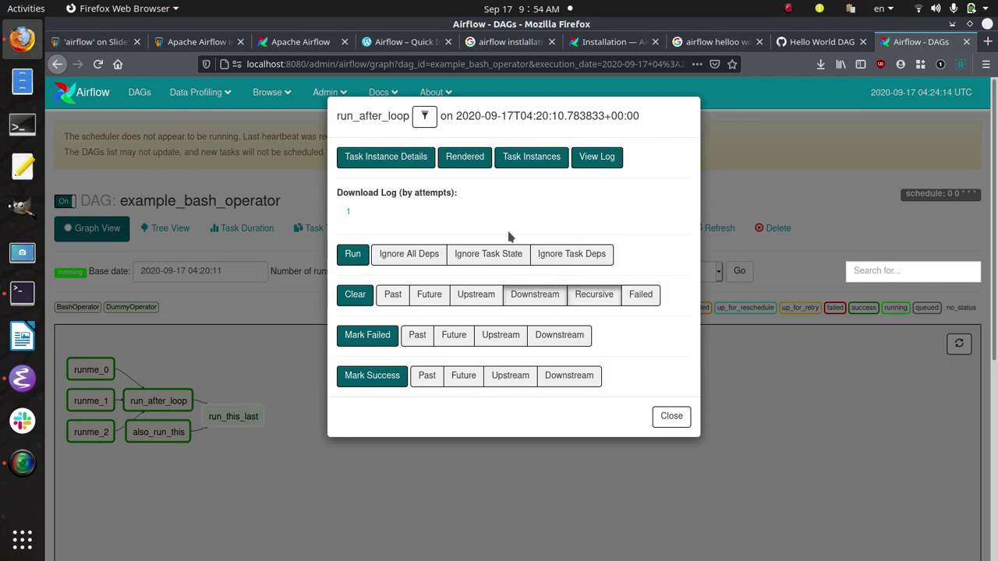
left_click(594, 156)
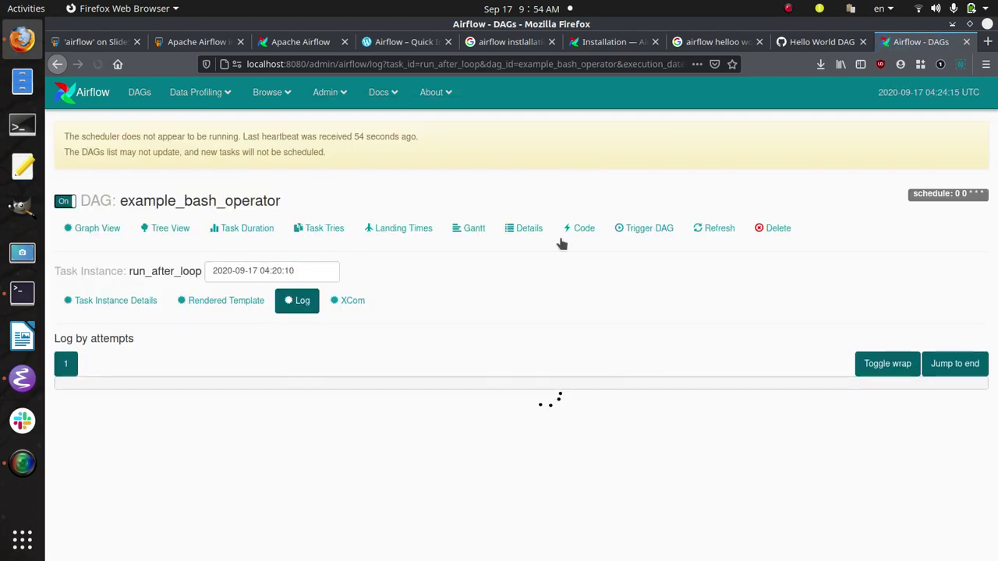
scroll(544, 268, "down", 3)
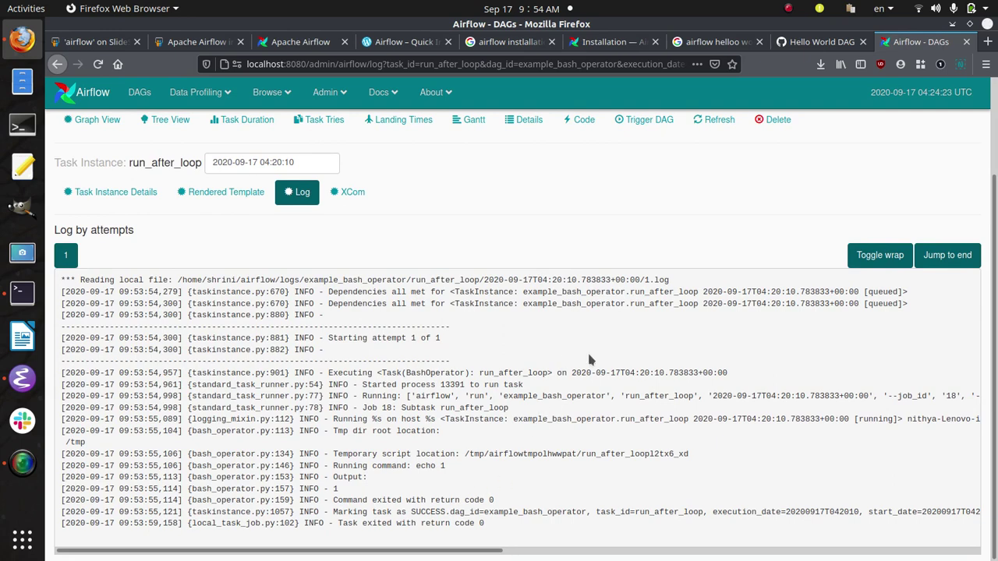
scroll(593, 360, "up", 3)
Step: Open the last run of example_bash_operator from the DAGs list, read the also_run_this task's log, and return to the list
left_click(143, 97)
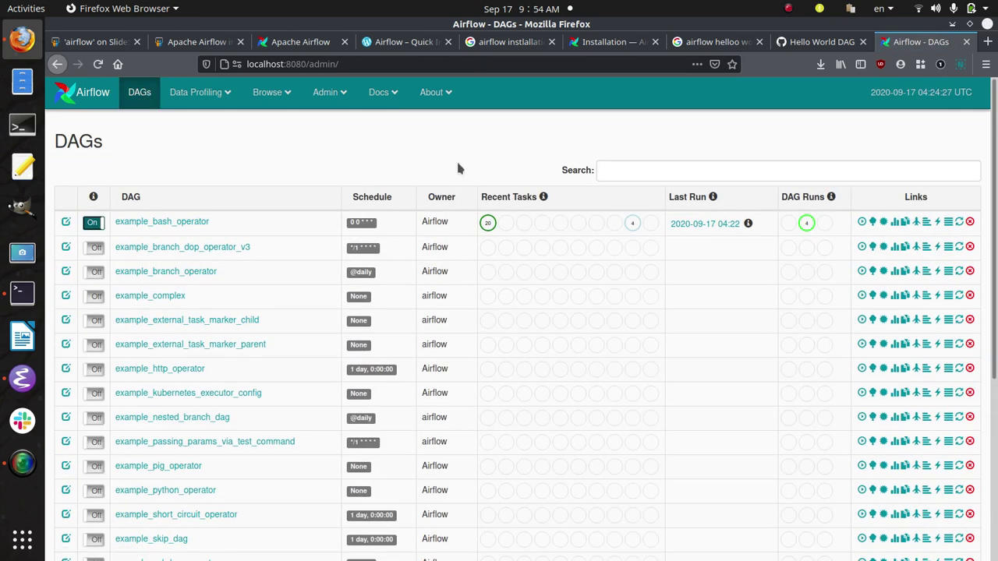
left_click(707, 226)
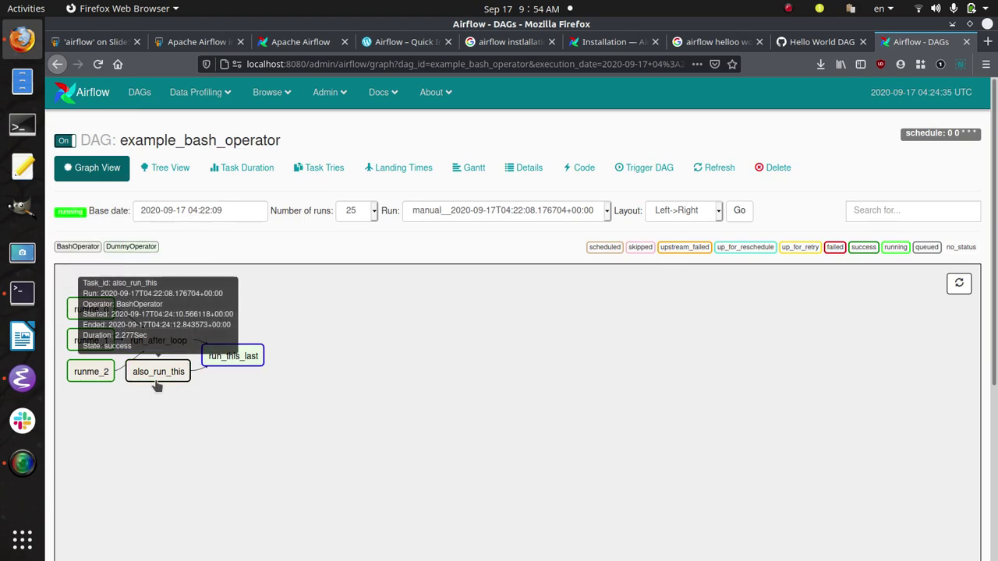
left_click(157, 373)
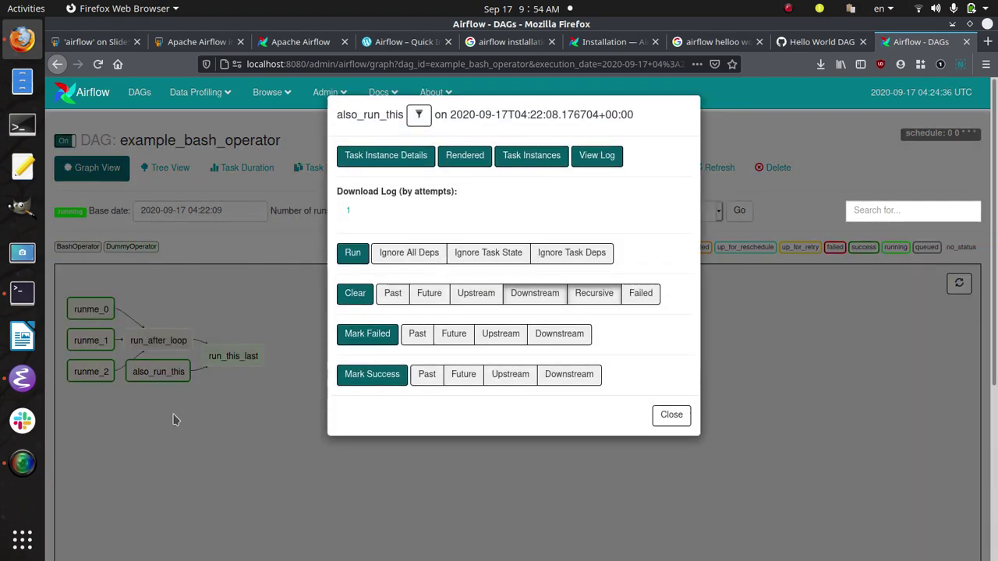
left_click(590, 168)
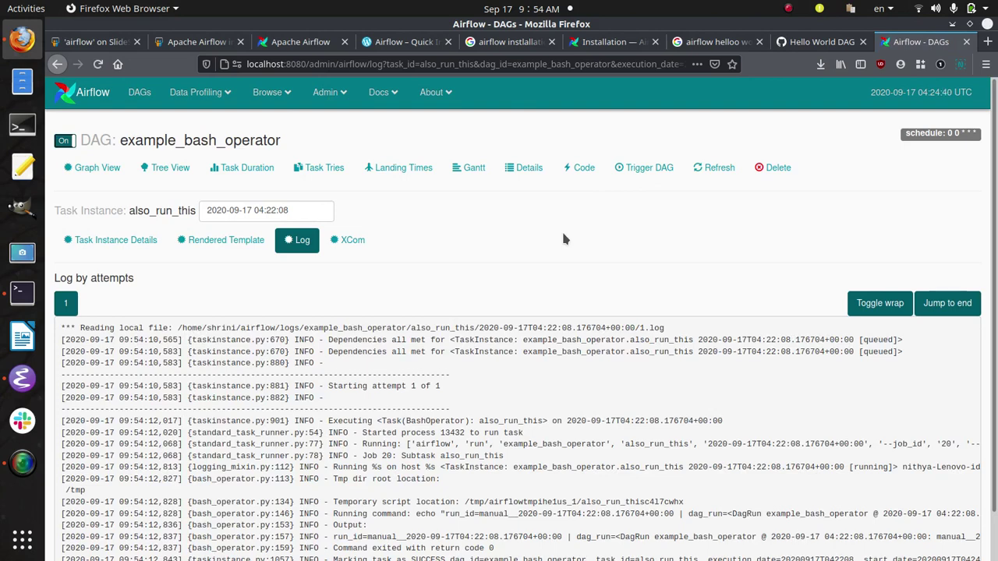
scroll(565, 238, "down", 1)
scroll(564, 238, "up", 1)
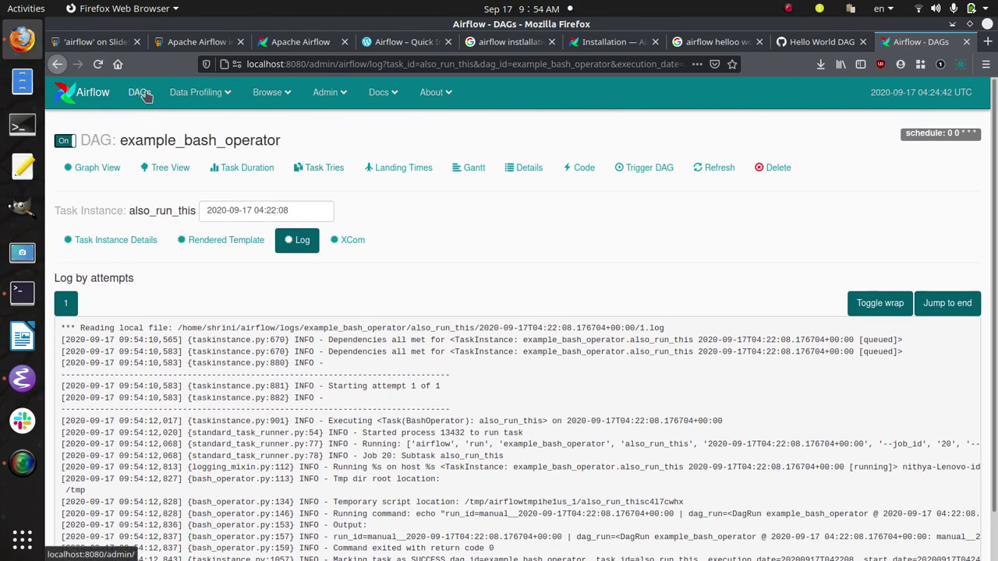
left_click(141, 93)
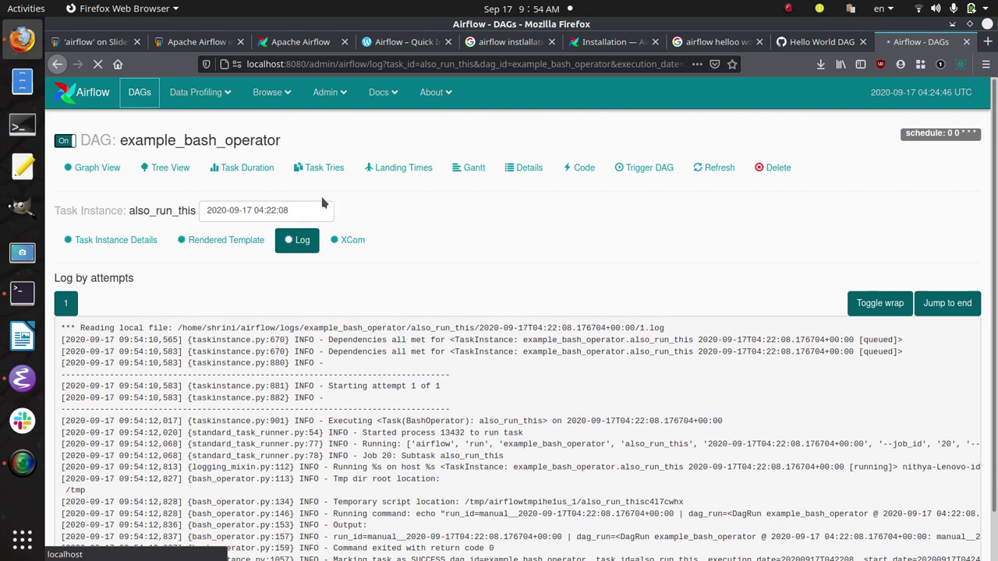
left_click(138, 94)
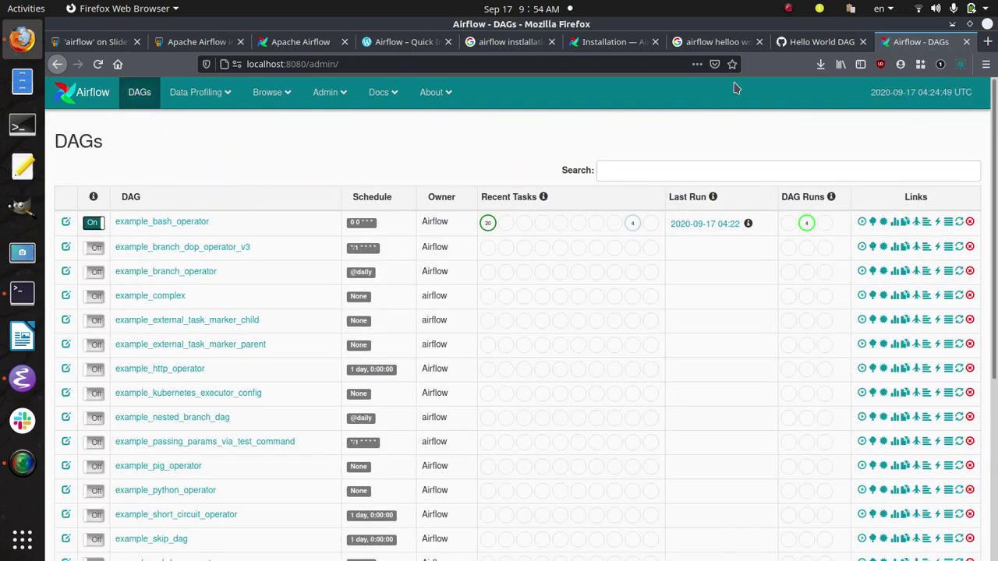
Step: Open the raw version of the hello_world.py gist and copy all of its code
left_click(821, 45)
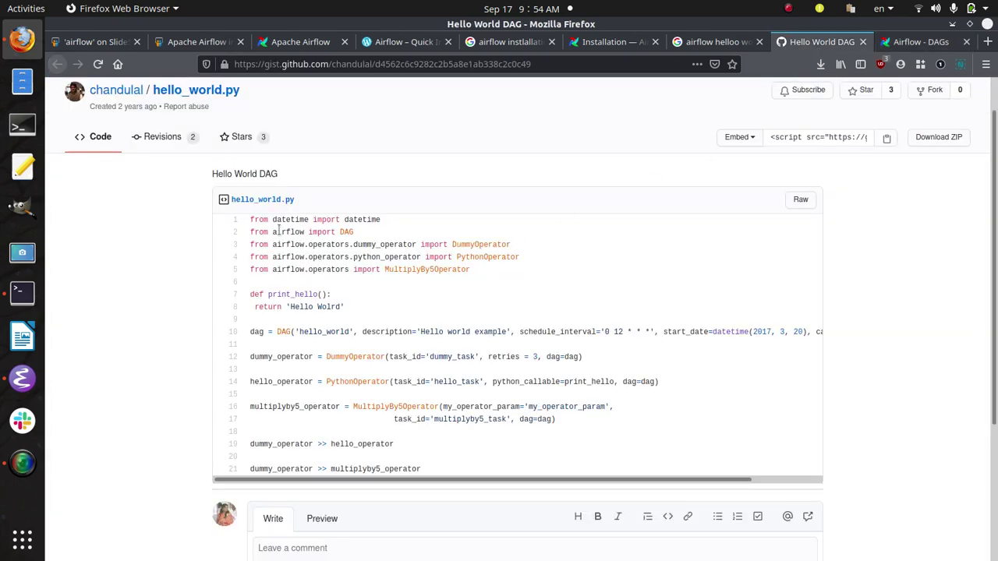
left_click(799, 200)
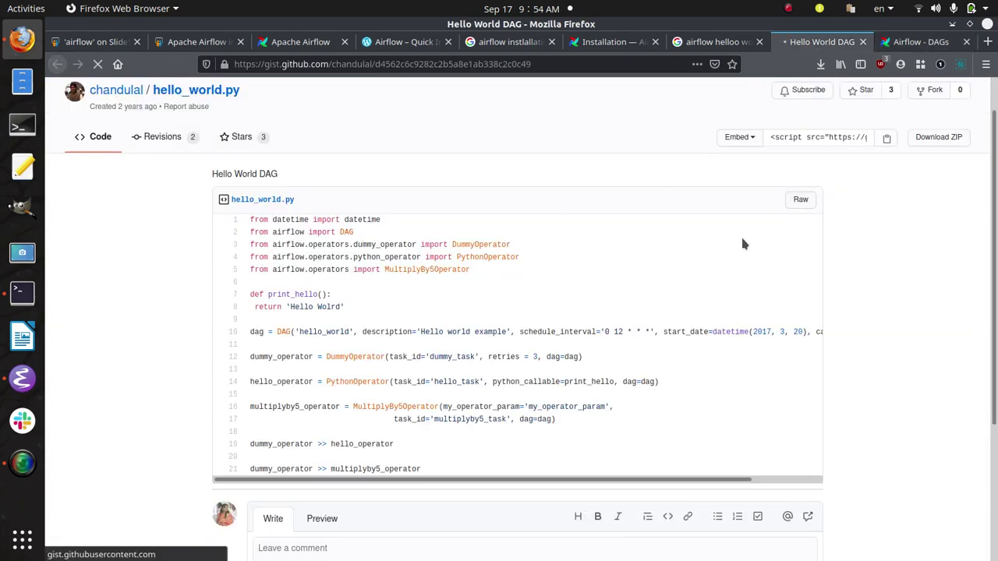
key("ctrl+a")
key("ctrl+c")
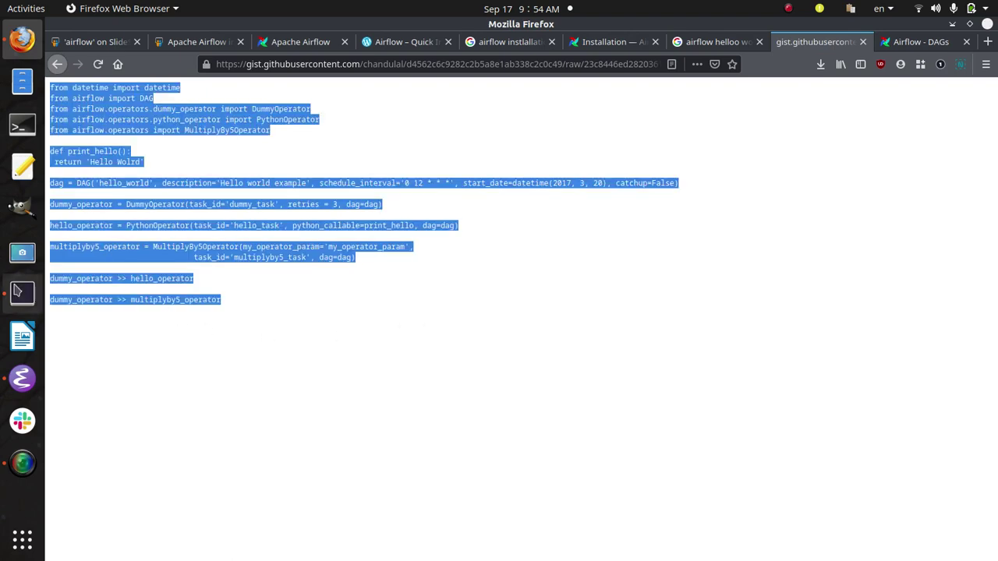
Step: Switch to the terminal, list the airflow folder in a new session, and try to enter a dags directory
left_click(22, 292)
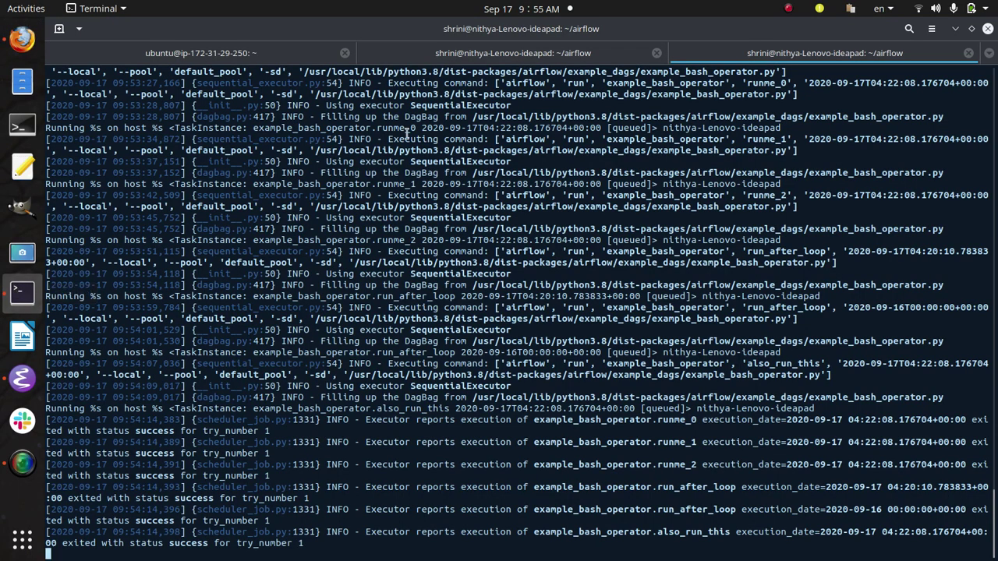
key("ctrl+shift+t")
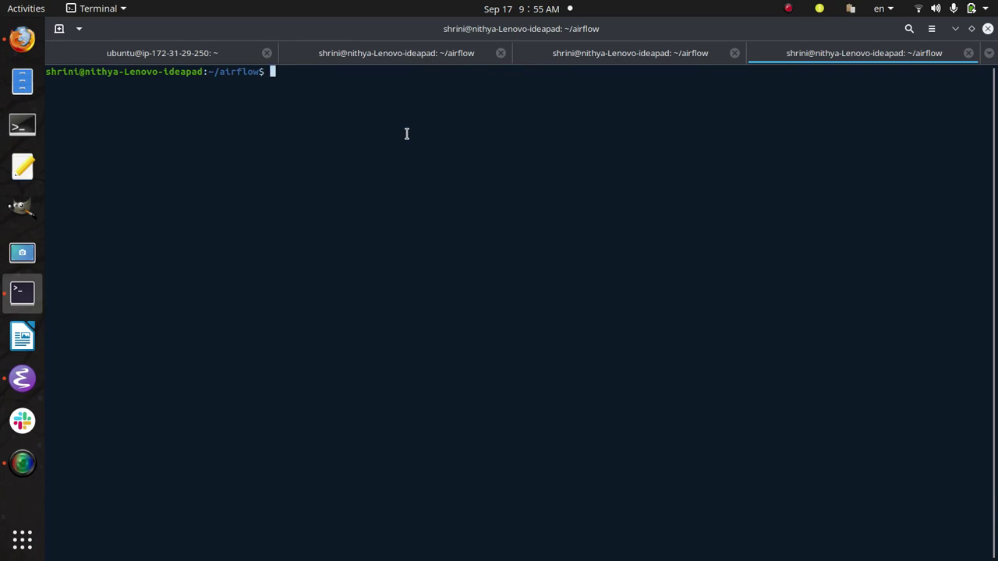
type("ls")
key("Return")
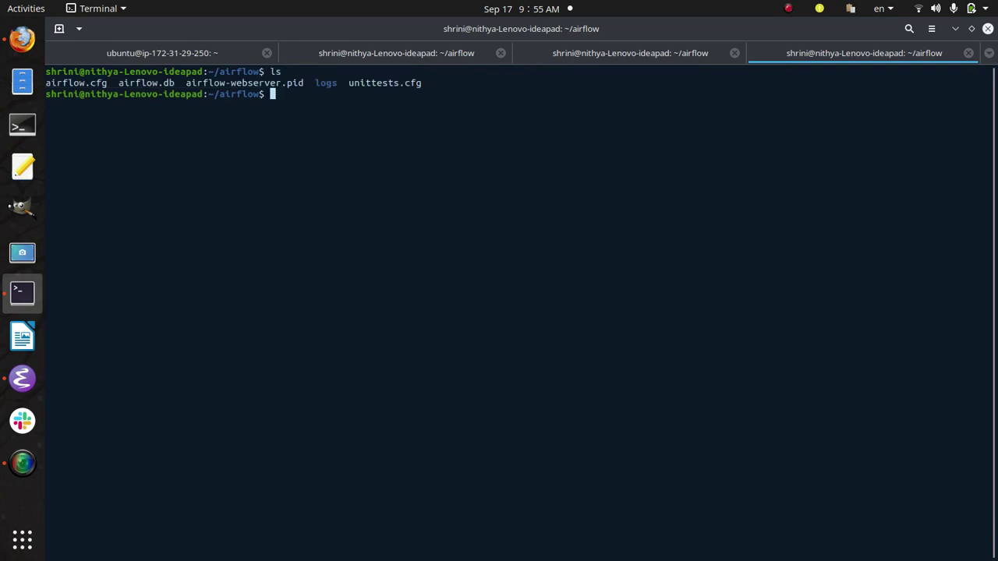
type("cd dags")
key("Return")
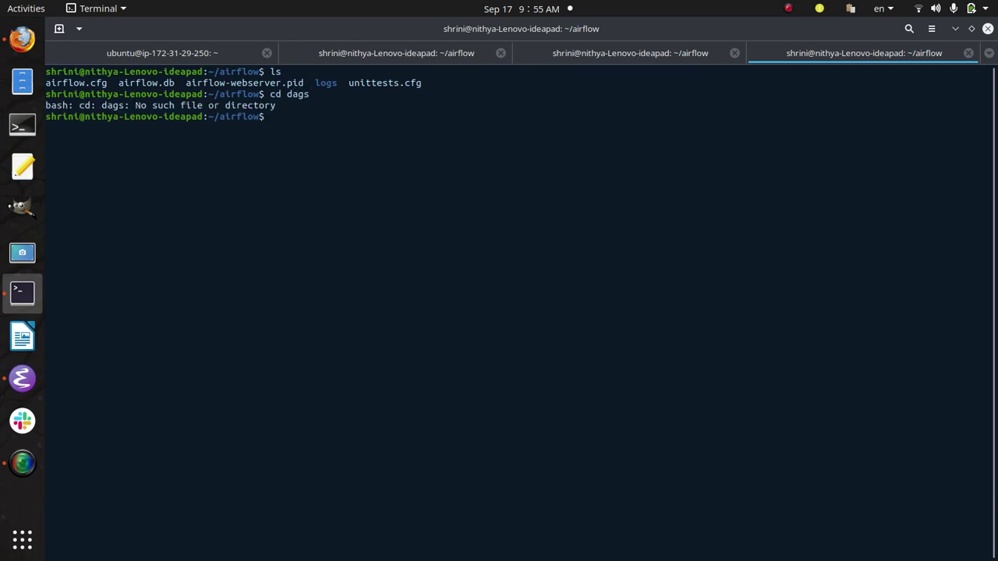
Step: Create a dags directory inside the airflow folder, enter it and list its contents
type("mkdir dags")
key("Return")
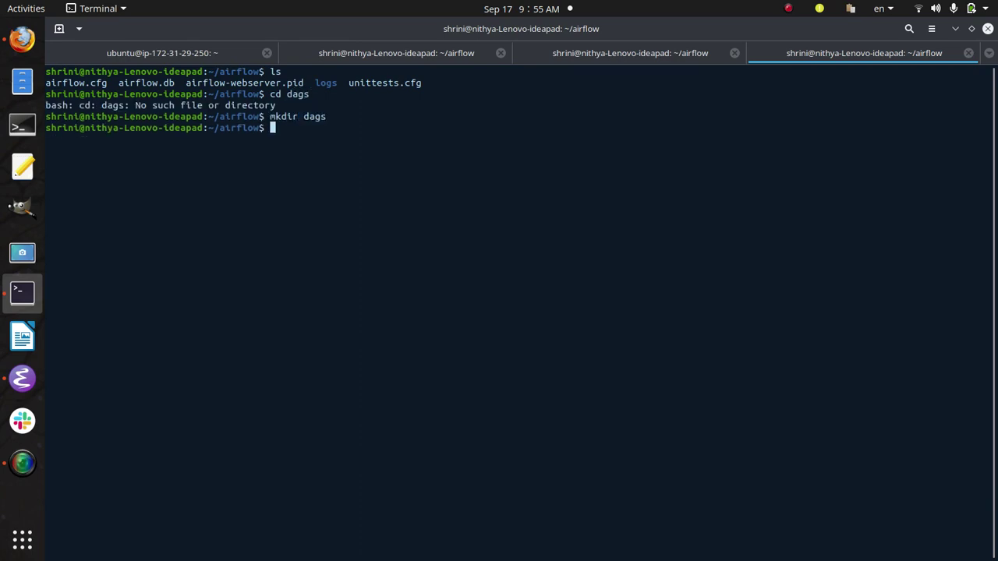
type("cd da")
key("Tab")
key("Return")
type("ls")
key("Return")
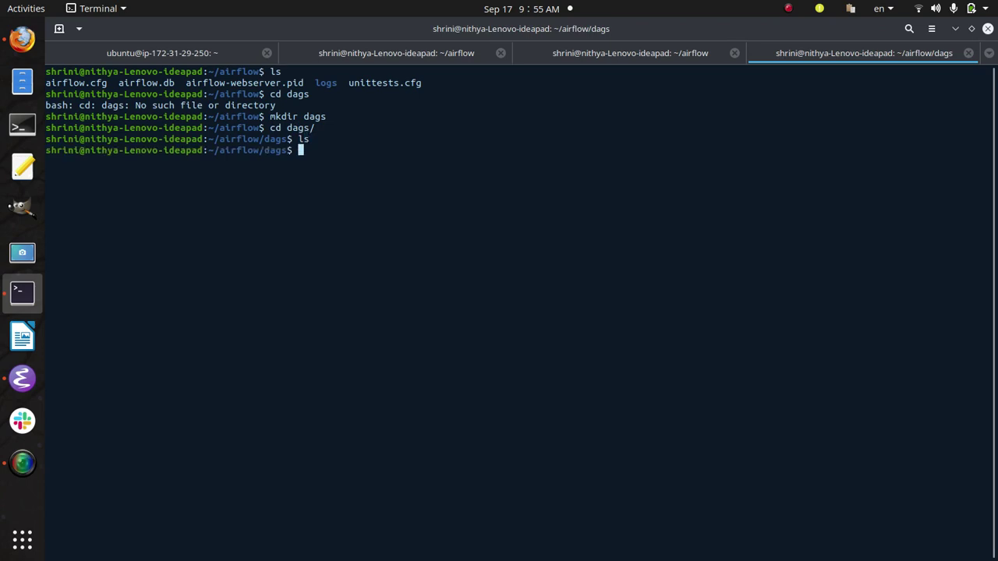
Step: Create a file in nano named with the person's first name plus "_demo_dag.py" and paste the copied Hello World DAG code
type("nano")
type("shrini_demo_dag.py")
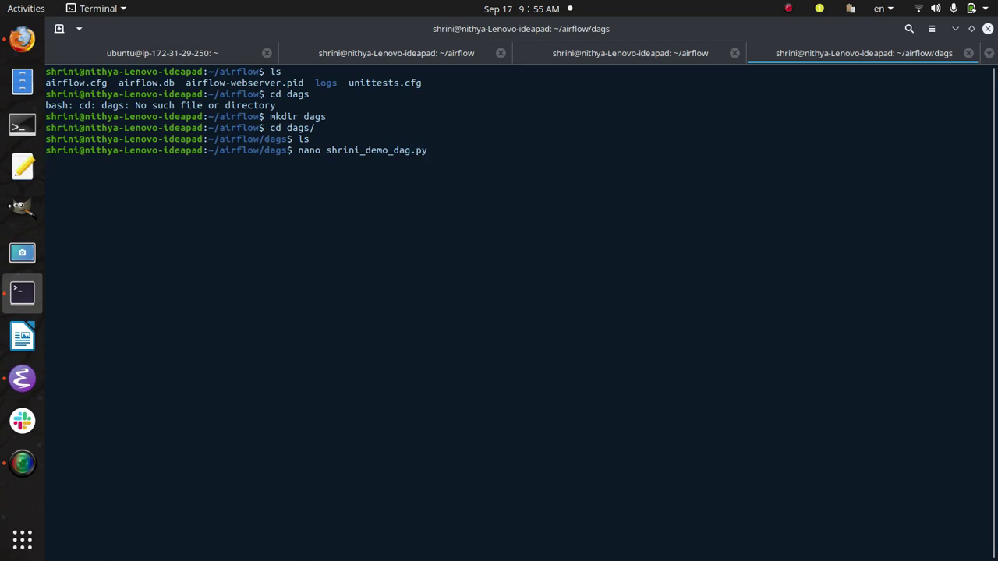
key("Return")
key("ctrl+shift+v")
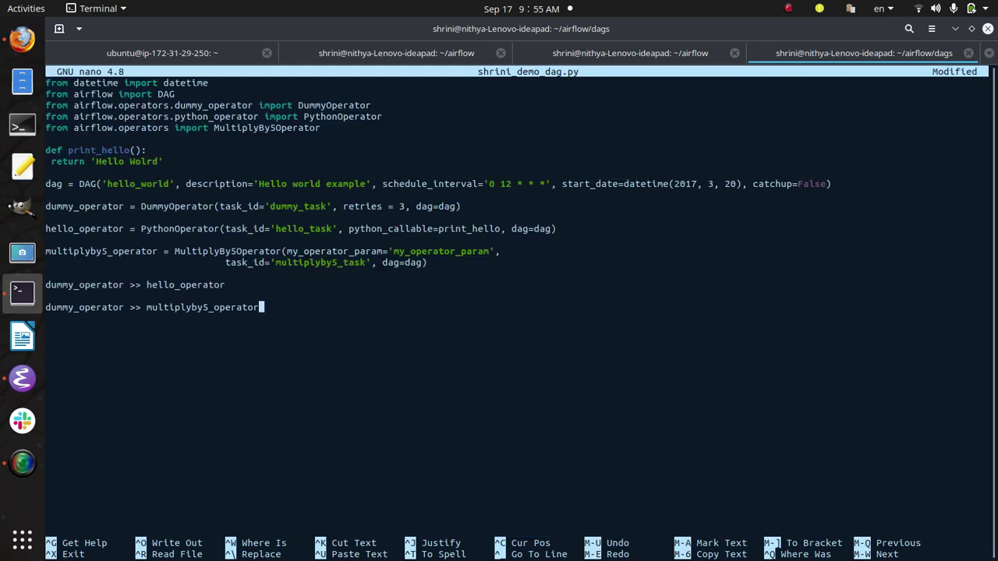
Step: Indent the return line of the print_hello function to four spaces
key("Up")
key("Up")
key("Up")
key("Up")
key("Up")
key("Up")
key("Up")
key("Up")
key("Up")
key("Up")
key("Up")
key("Up")
key("Home")
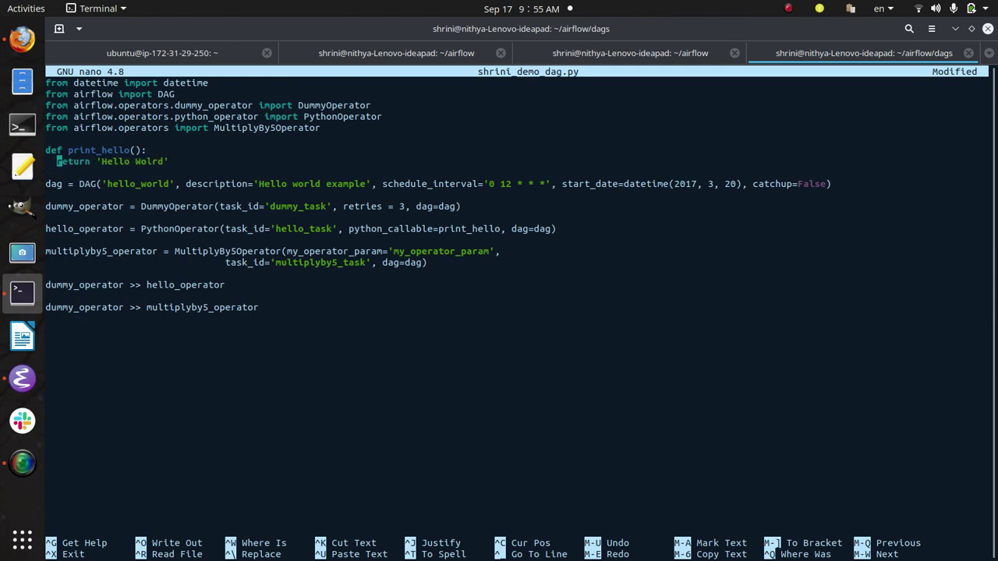
key("Down")
key("Down")
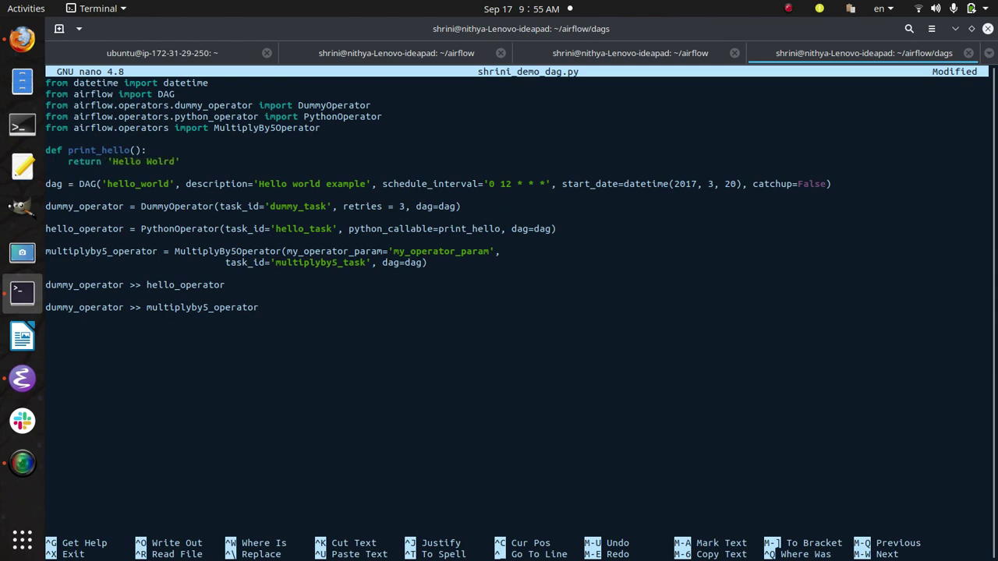
key("Right")
key("Right")
key("Right")
key("Right")
Step: Switch to Firefox and look through the Airflow DAGs list down to its end
key("alt+Tab")
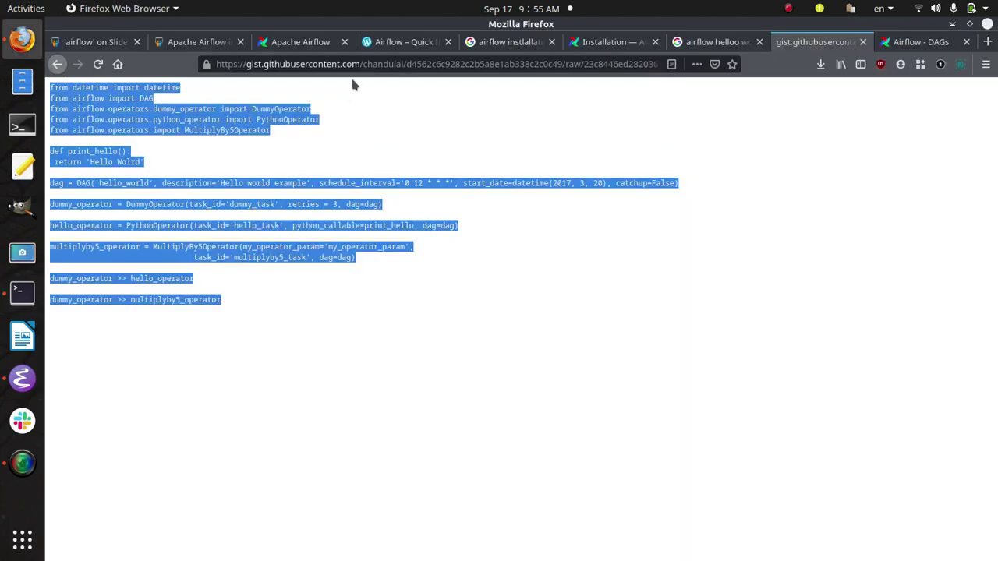
left_click(300, 42)
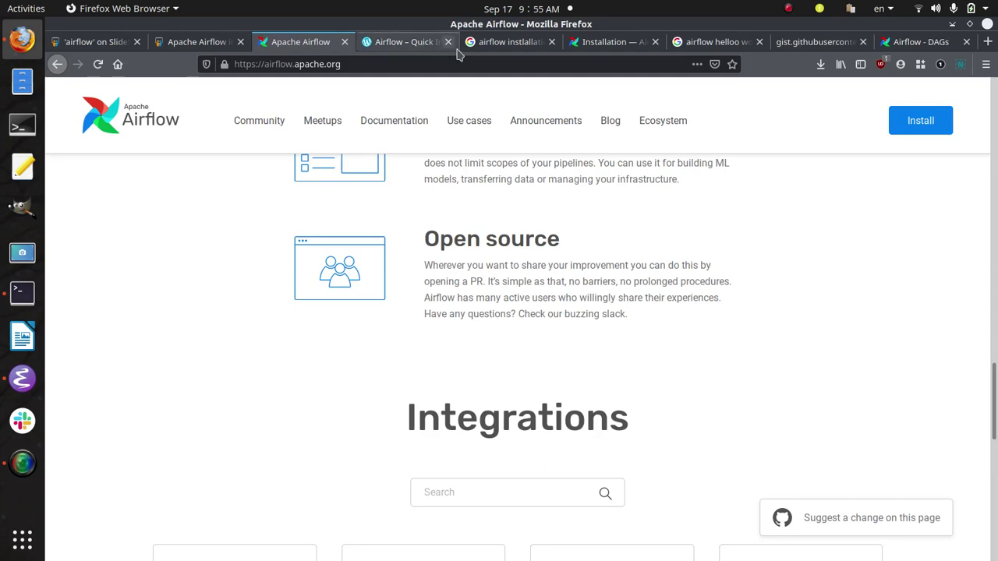
left_click(898, 40)
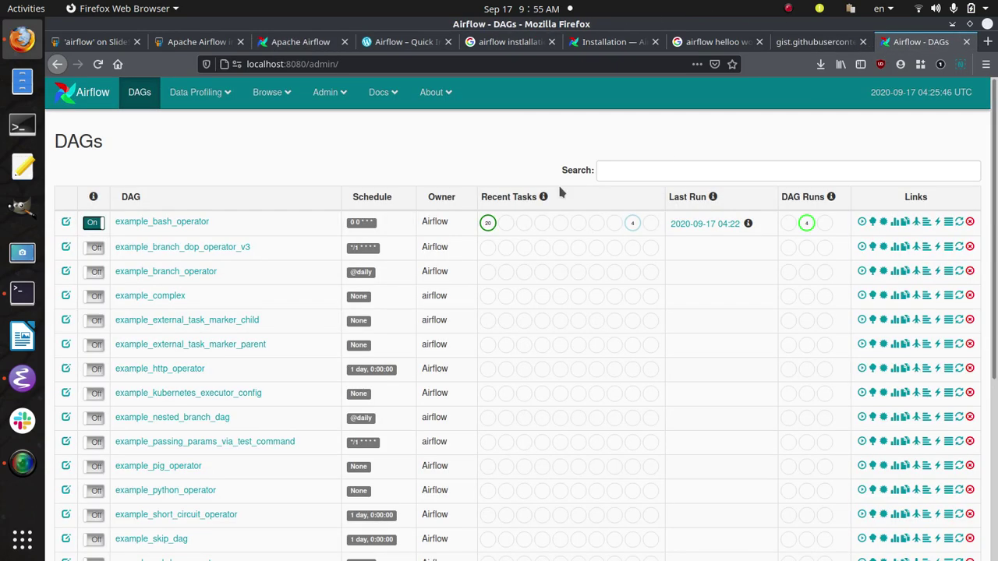
scroll(360, 304, "down", 5)
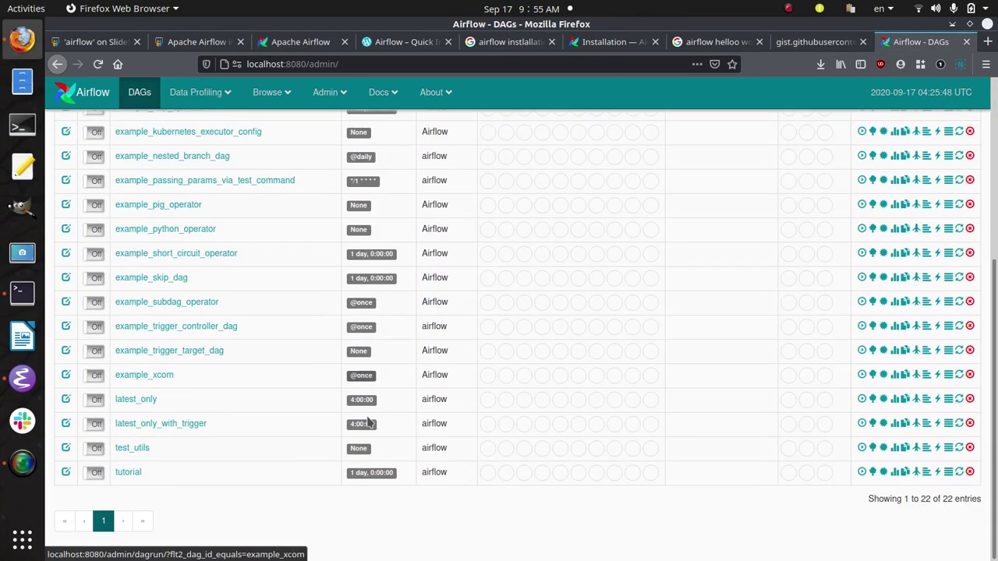
Step: Return to the terminal, save the DAG file under its current name and exit nano
key("alt+Tab")
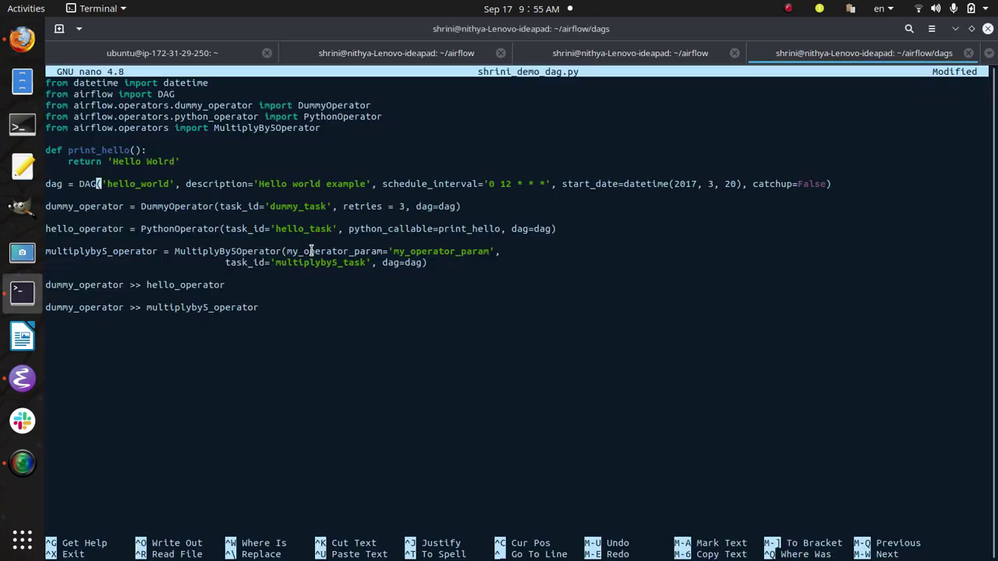
key("ctrl+o")
key("Return")
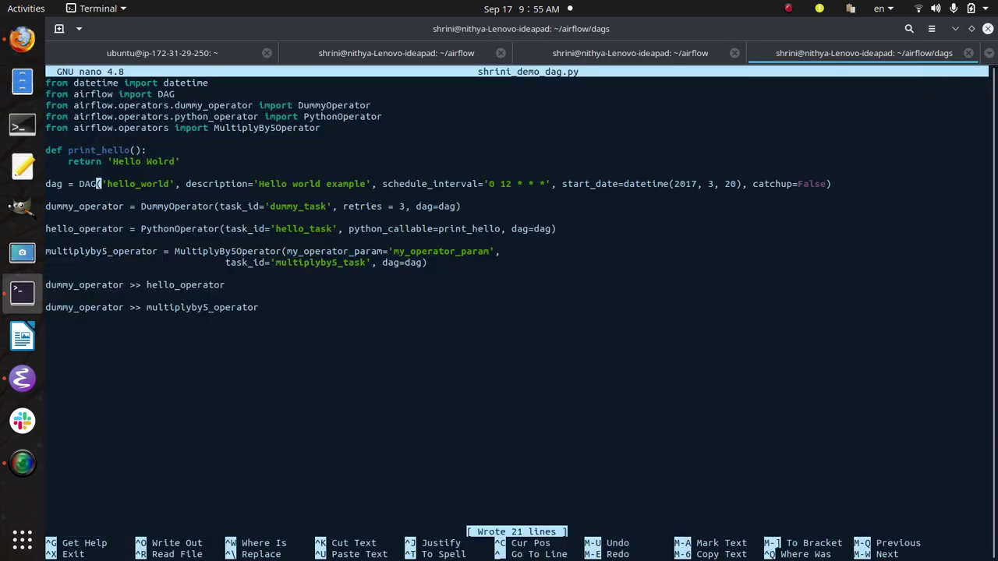
key("ctrl+x")
Step: Switch to Firefox, reload the Airflow DAGs page, show the paused DAGs and check the list for the new DAG
key("alt+Tab")
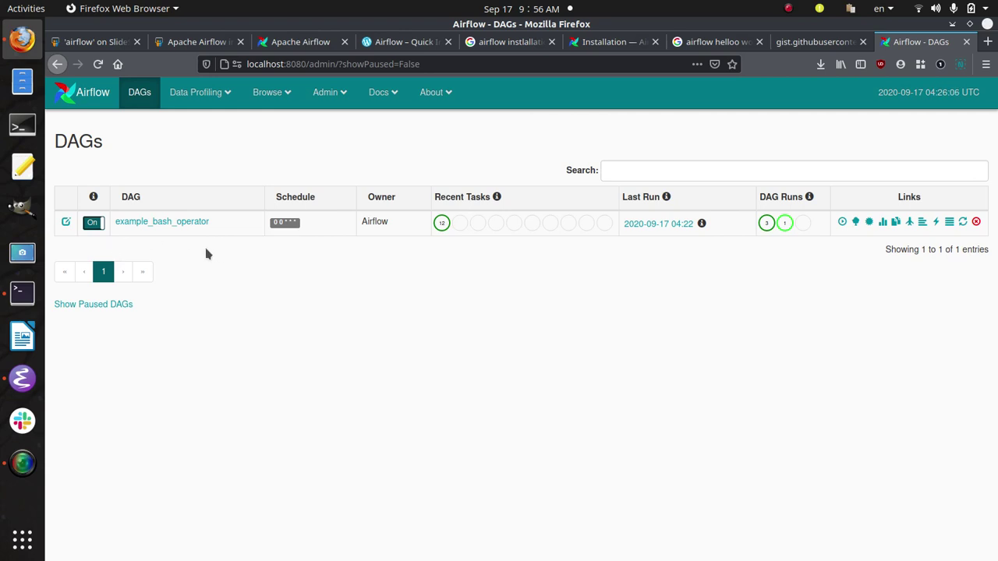
left_click(98, 64)
left_click(98, 64)
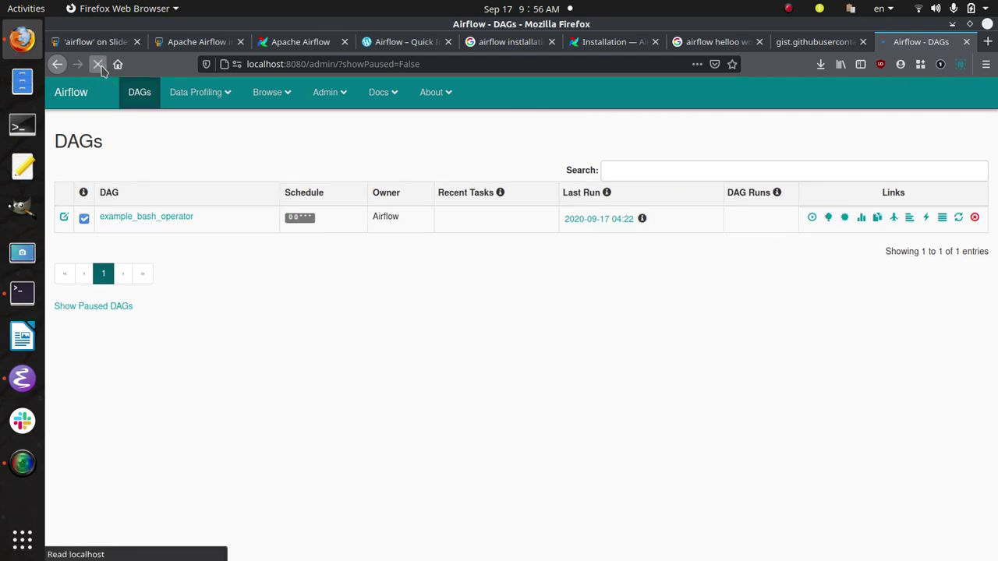
left_click(78, 305)
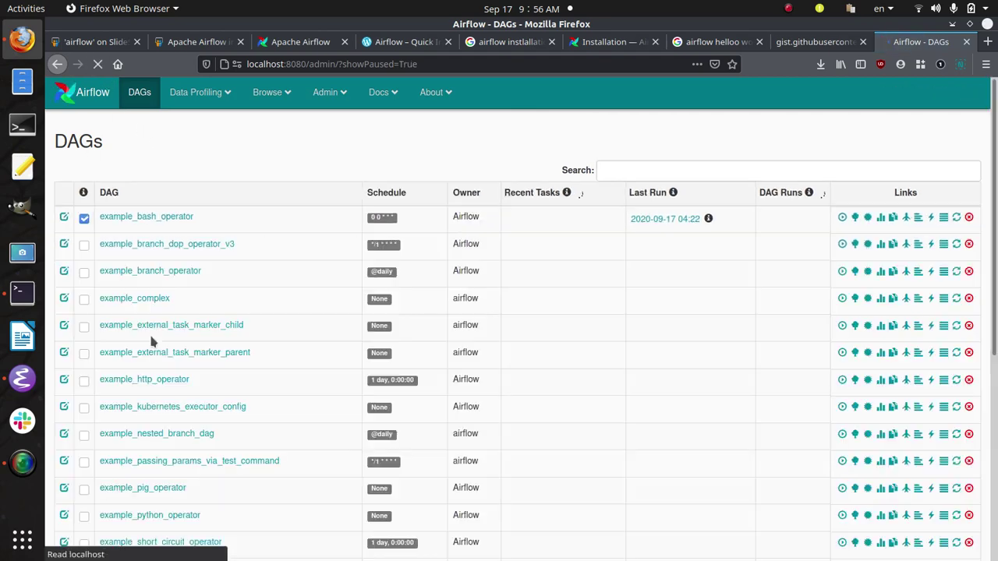
scroll(151, 337, "down", 10)
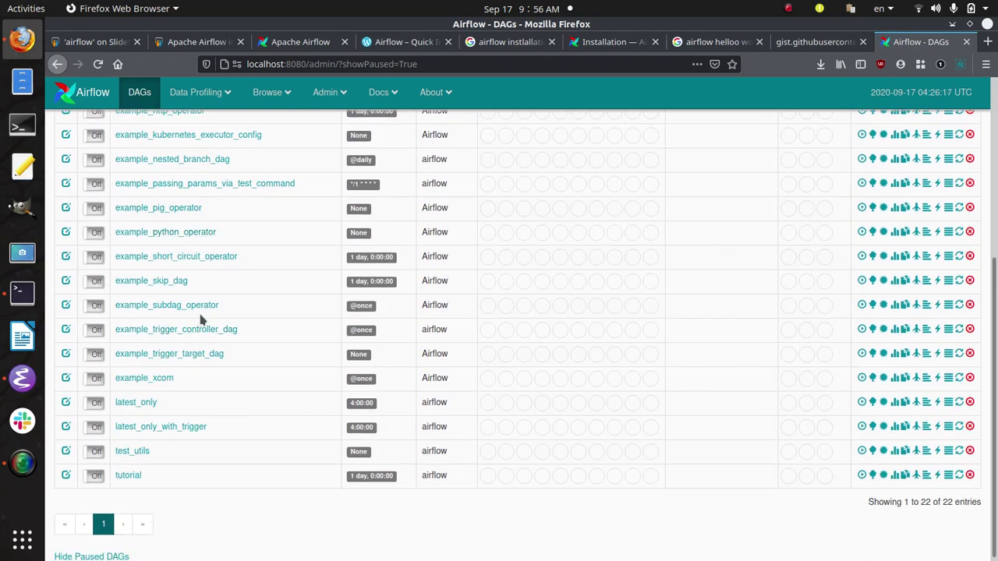
scroll(200, 319, "up", 5)
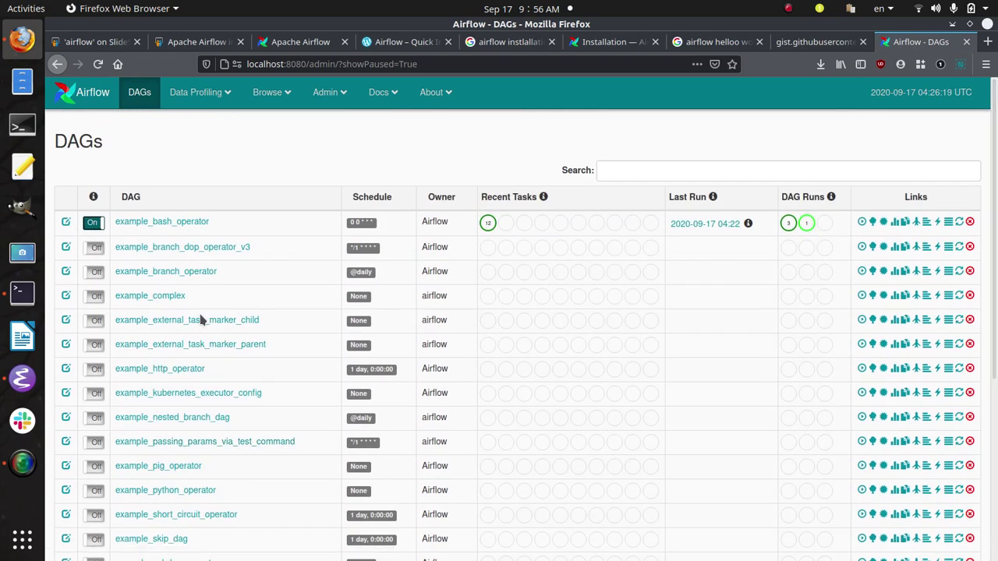
Step: Go from the raw DAG code back to its hello_world.py gist page and view the code
key("alt+Tab")
key("alt+Tab")
left_click(803, 41)
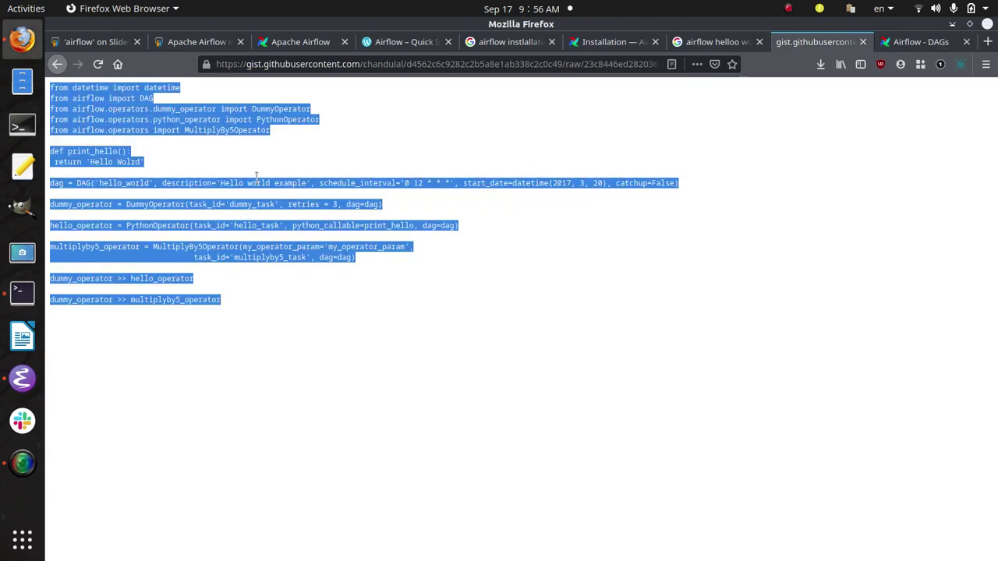
left_click(57, 64)
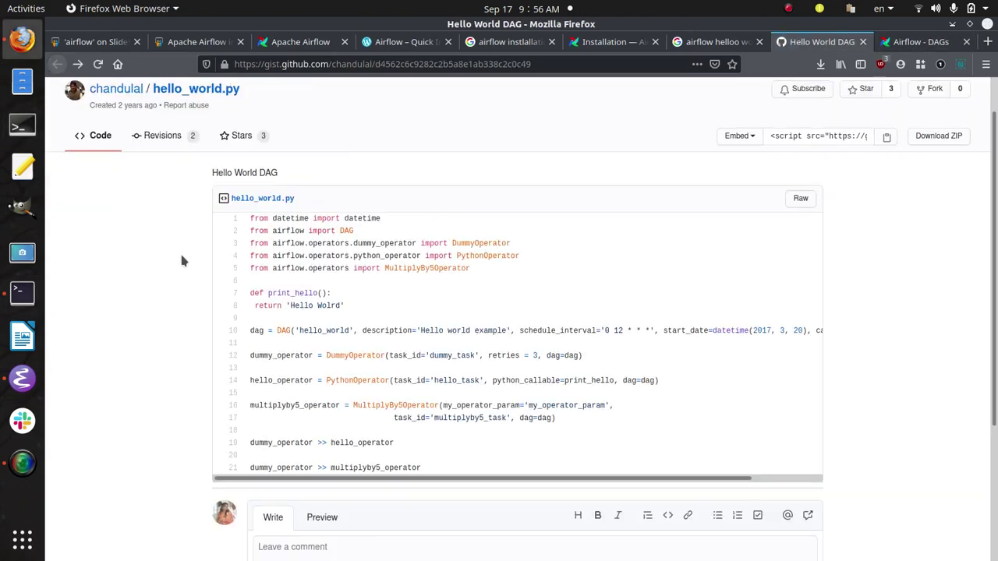
scroll(179, 250, "down", 2)
Step: In the terminal, list the contents of the parent airflow folder, re-enter the dags folder and list its files
key("alt+Tab")
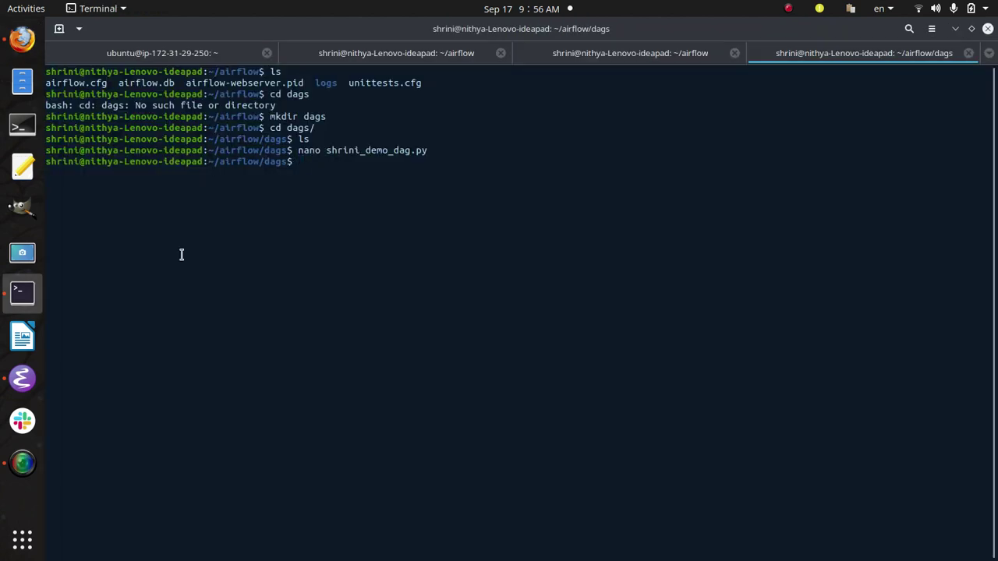
type("cd ..")
key("Return")
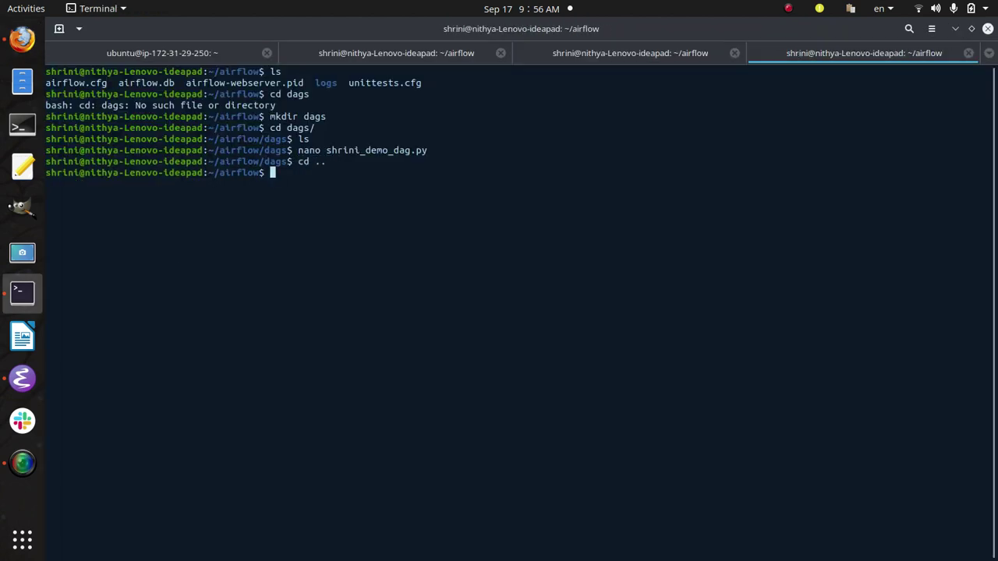
type("ls")
key("Return")
type("cd dags/")
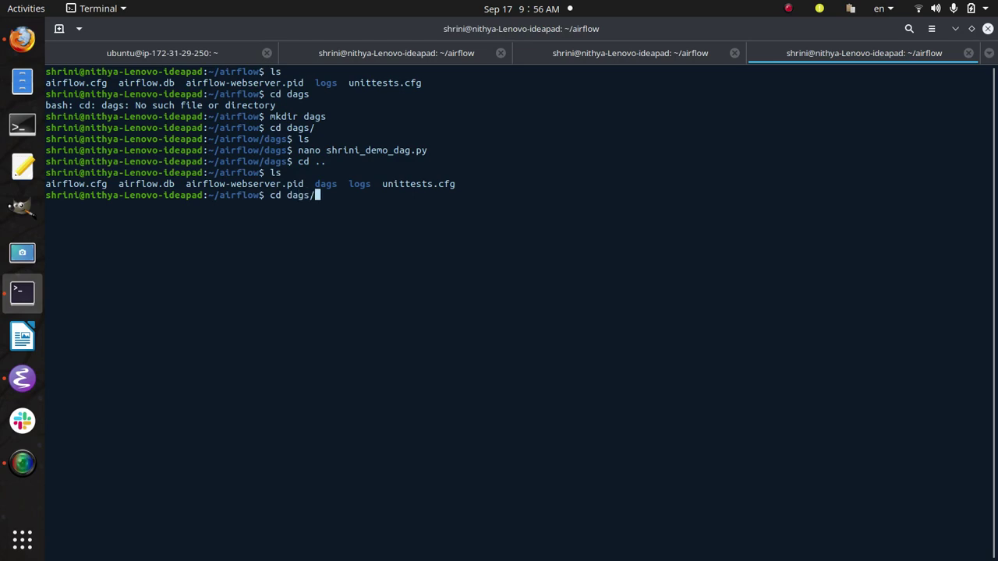
key("Return")
type("ls")
key("Return")
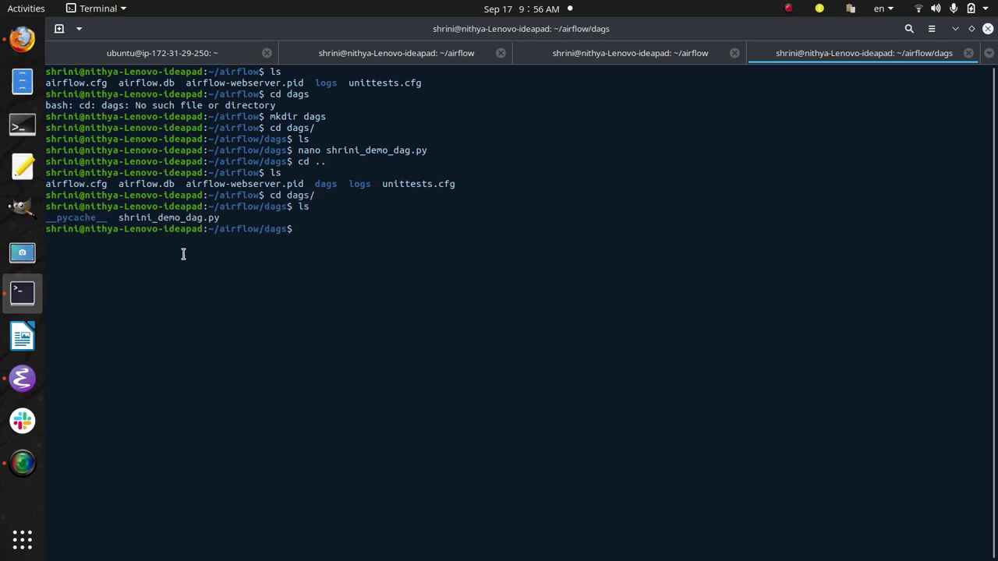
Step: Examine the log output of the Airflow webserver and scheduler in their terminal sessions
left_click(407, 53)
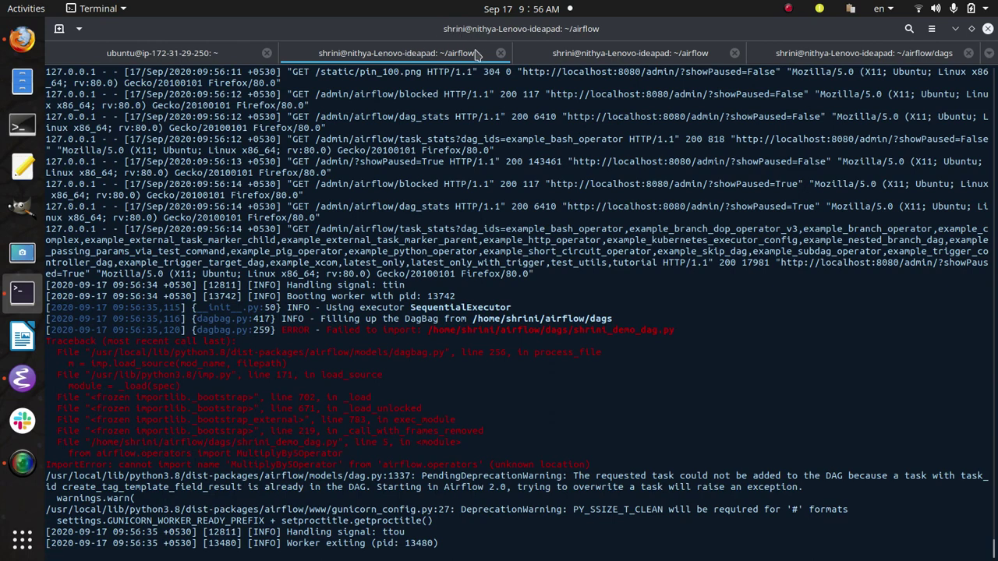
left_click(573, 53)
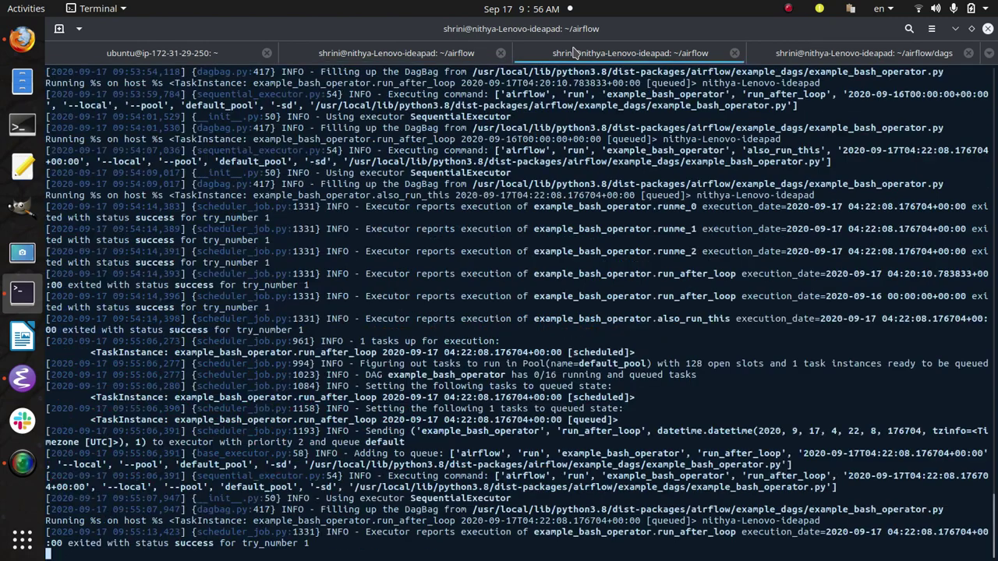
Step: In Firefox, reload the Airflow DAGs list, look through it and search the page for "hel", clearing the search text at the end
key("alt+Tab")
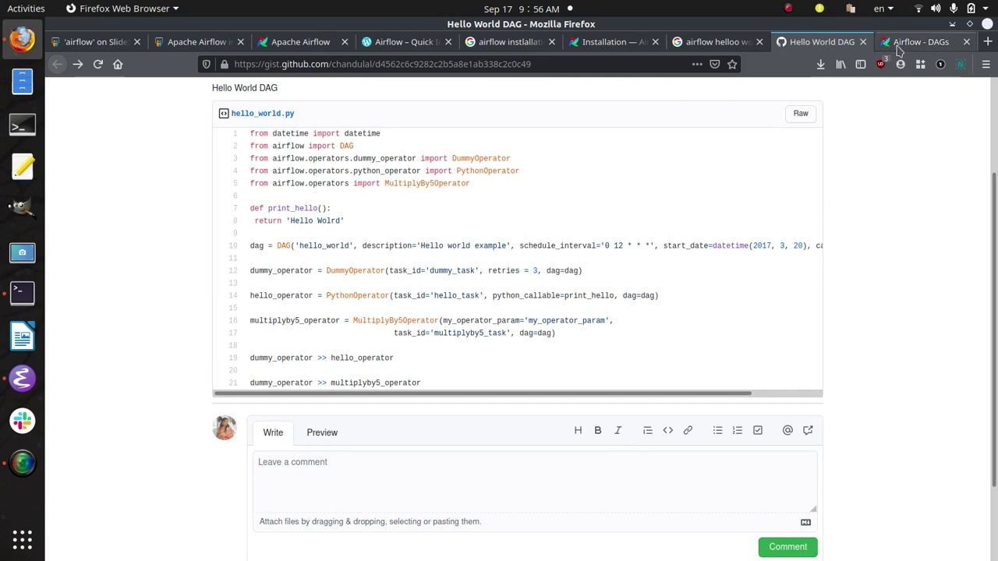
left_click(900, 46)
left_click(102, 69)
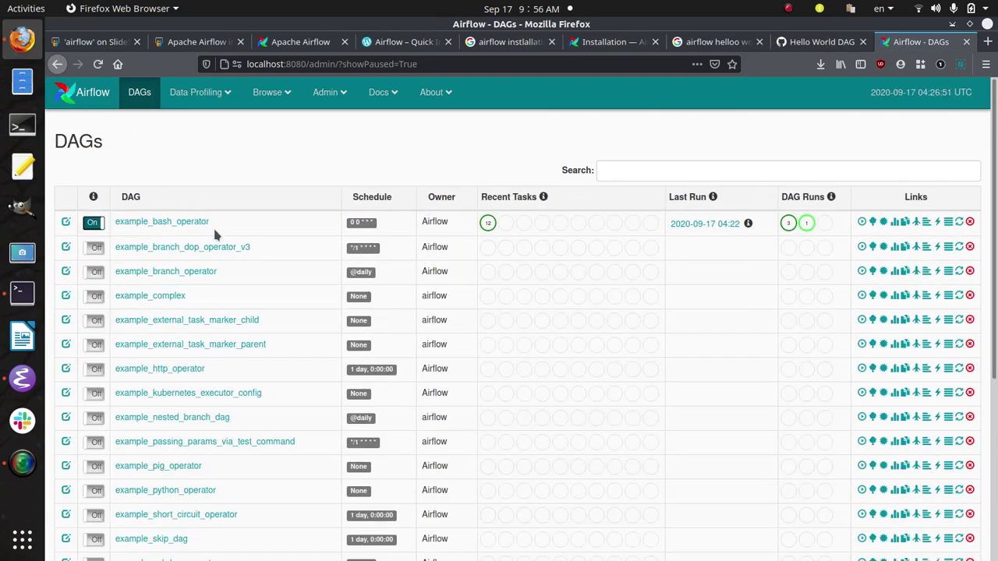
scroll(215, 234, "down", 5)
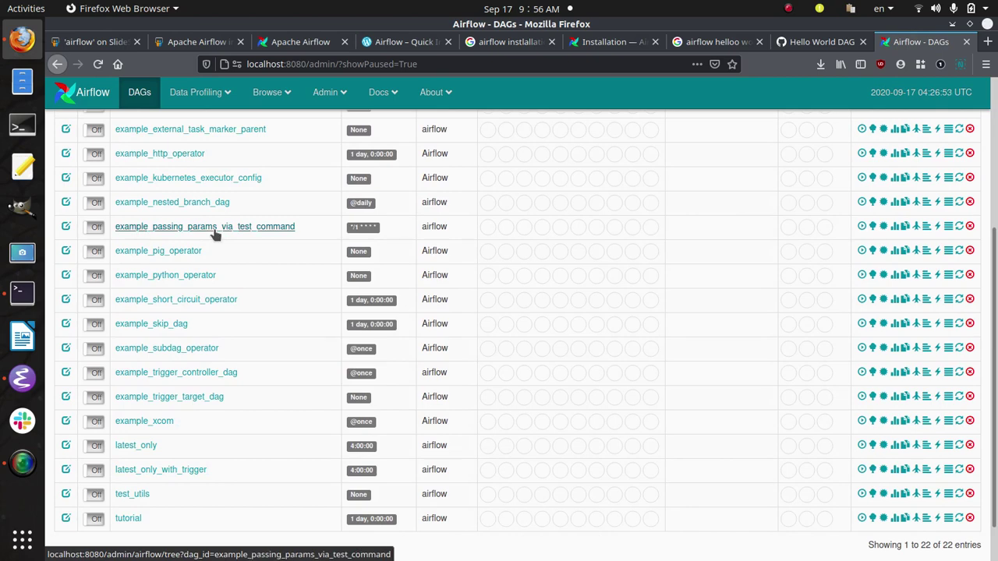
scroll(216, 235, "down", 1)
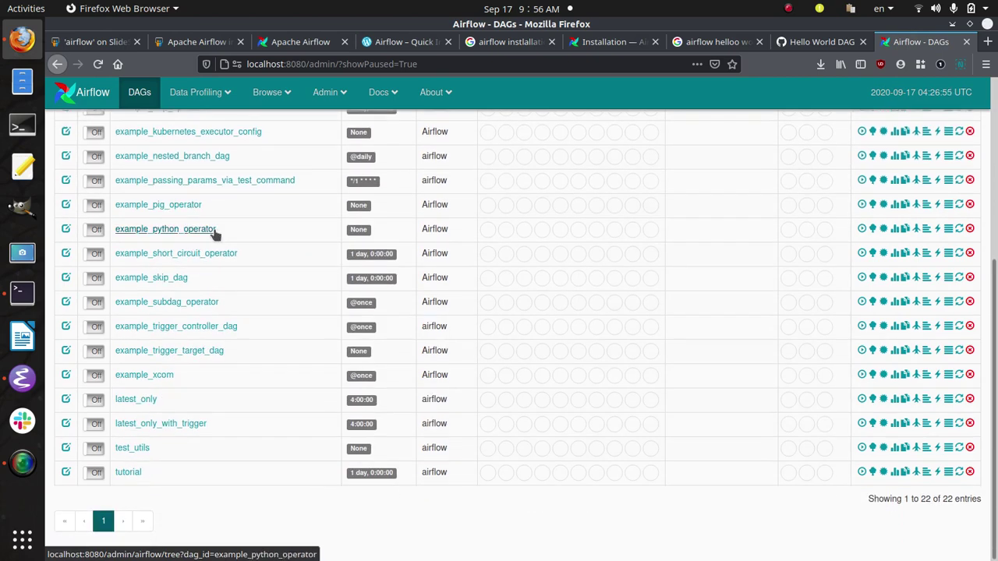
key("ctrl+f")
type("hel")
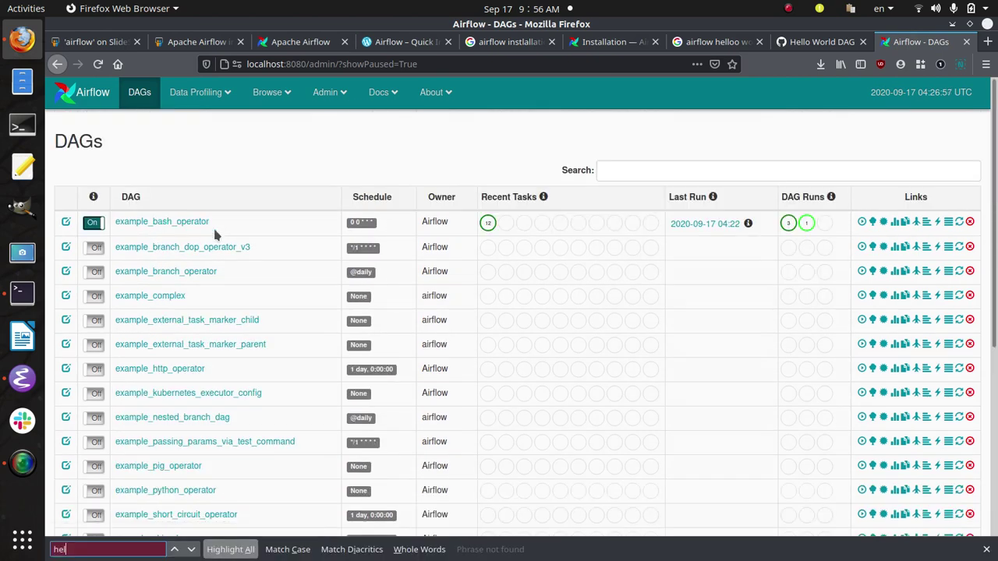
key("BackSpace")
key("BackSpace")
key("BackSpace")
Step: Print the demo DAG file with cat in the dags folder, highlight its hello_world DAG ID and return to the DAGs list in Firefox
key("alt+Tab")
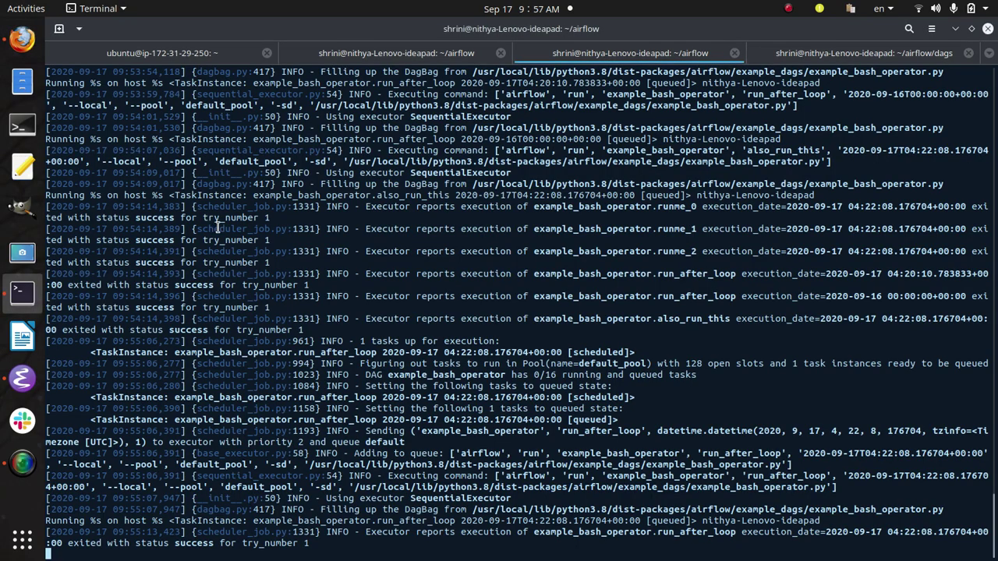
left_click(816, 55)
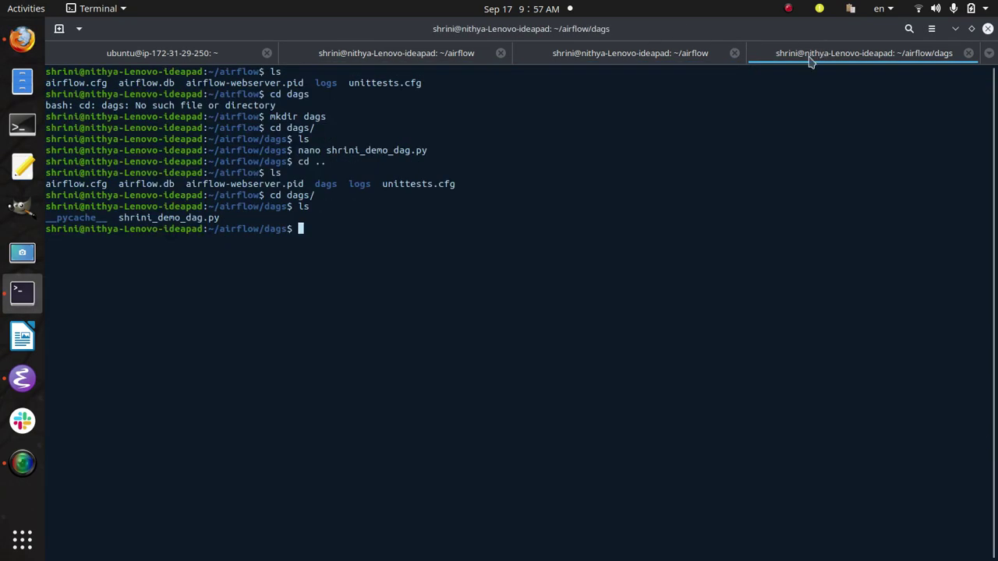
type("cat s")
key("Tab")
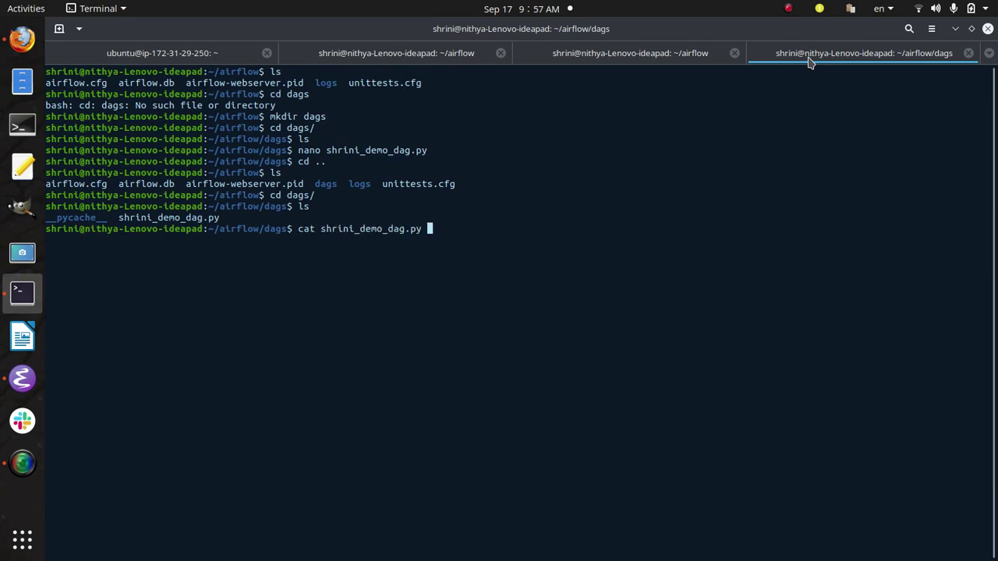
key("Return")
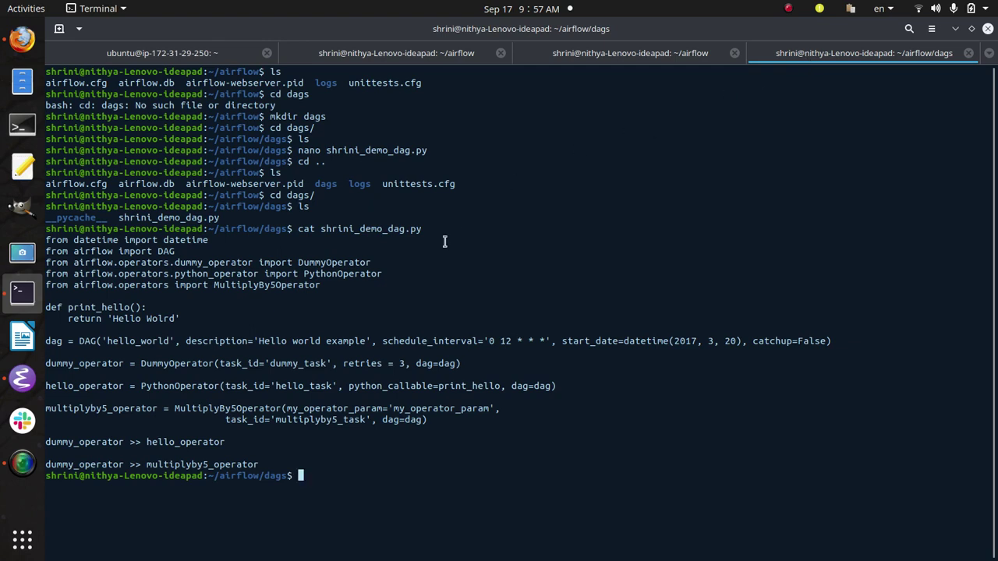
double_click(142, 341)
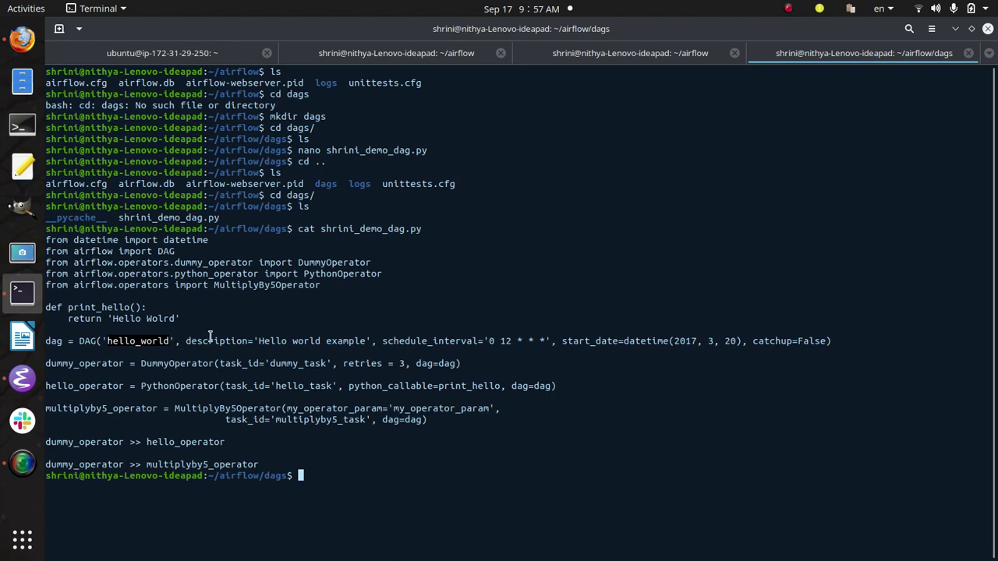
key("alt+Tab")
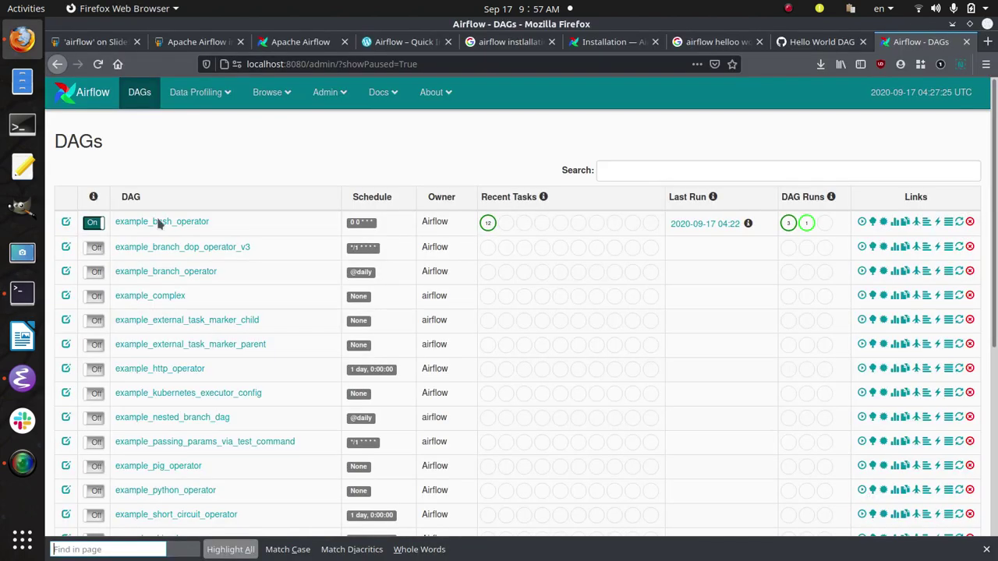